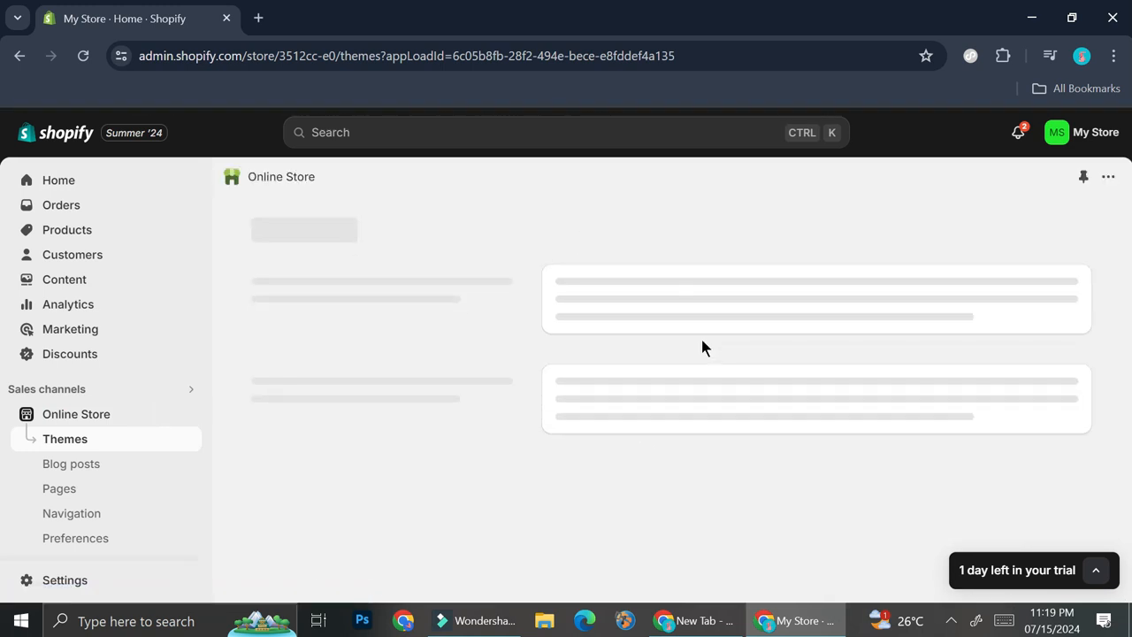
# Look over the current theme, the theme library and the popular free themes on the Themes page
pyautogui.scroll(-1, 588, 305)
pyautogui.scroll(-2, 637, 327)
pyautogui.scroll(2, 673, 300)
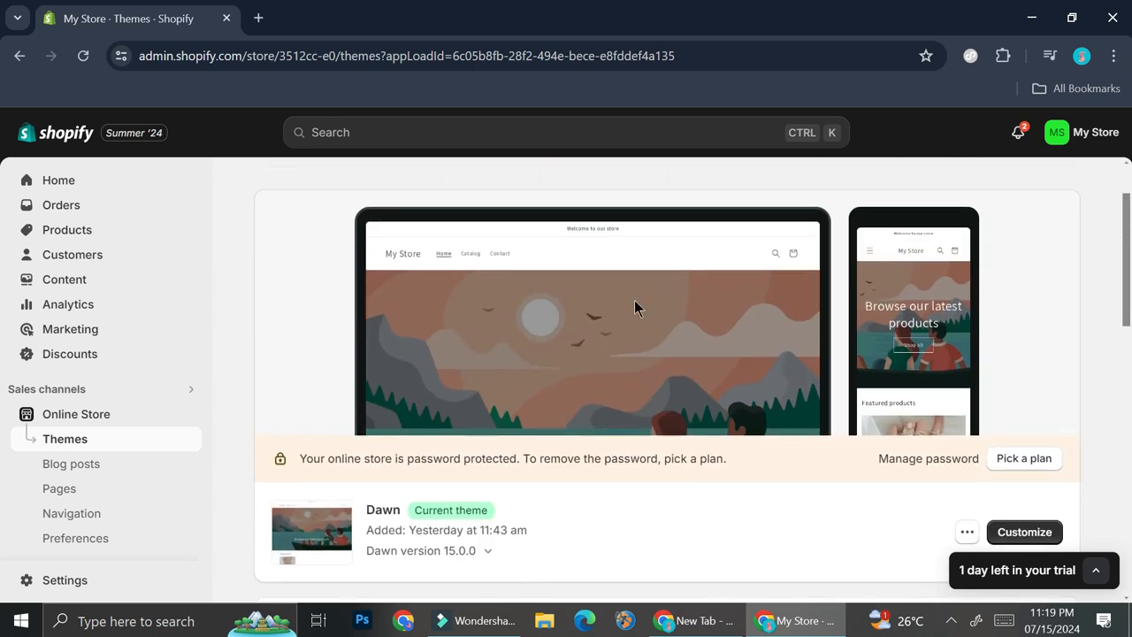
pyautogui.scroll(-3, 655, 323)
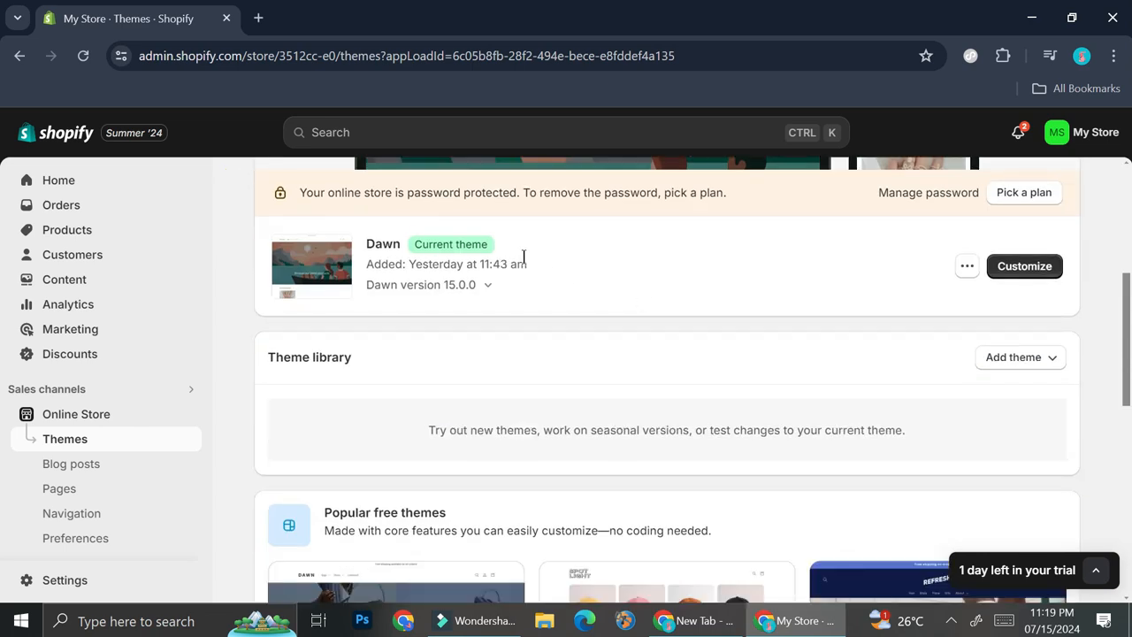
pyautogui.scroll(-3, 644, 302)
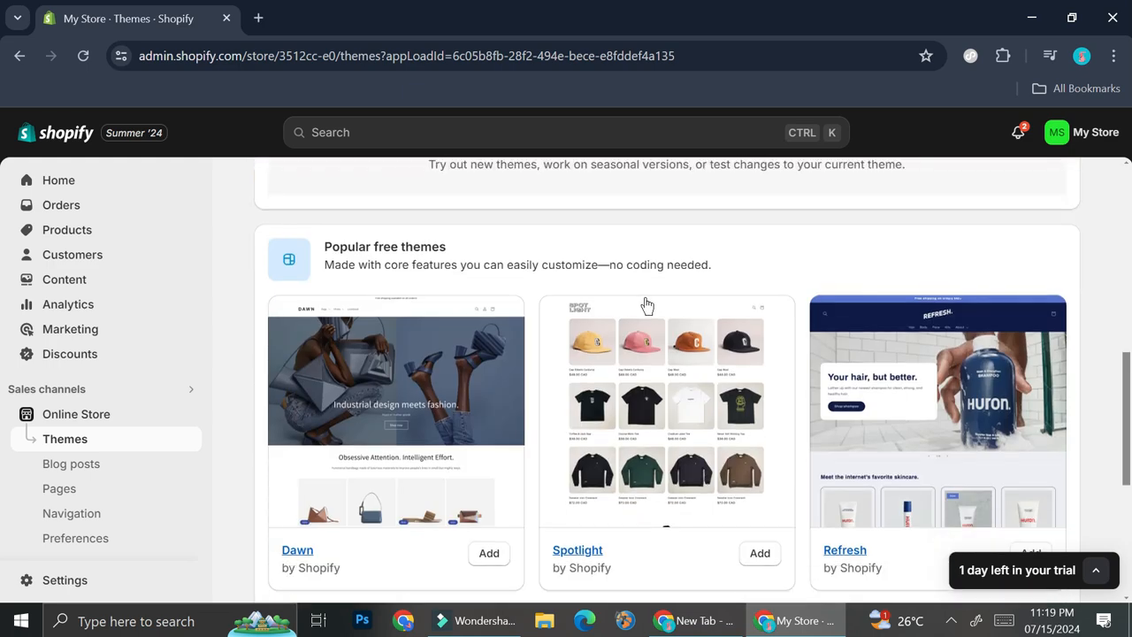
pyautogui.scroll(2, 646, 305)
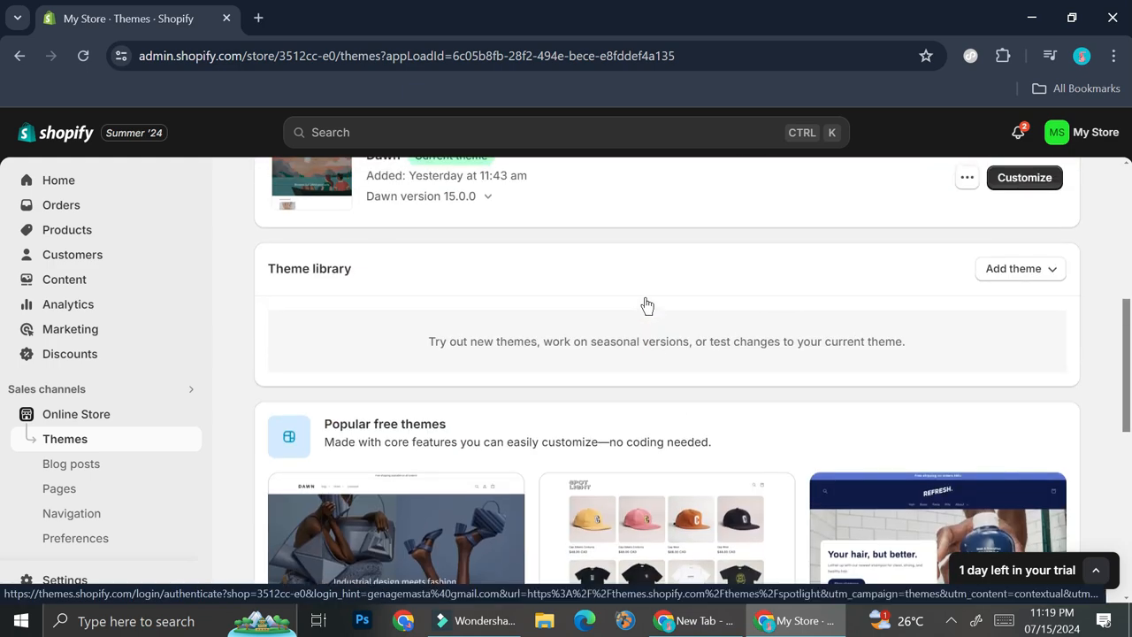
pyautogui.scroll(-2, 647, 305)
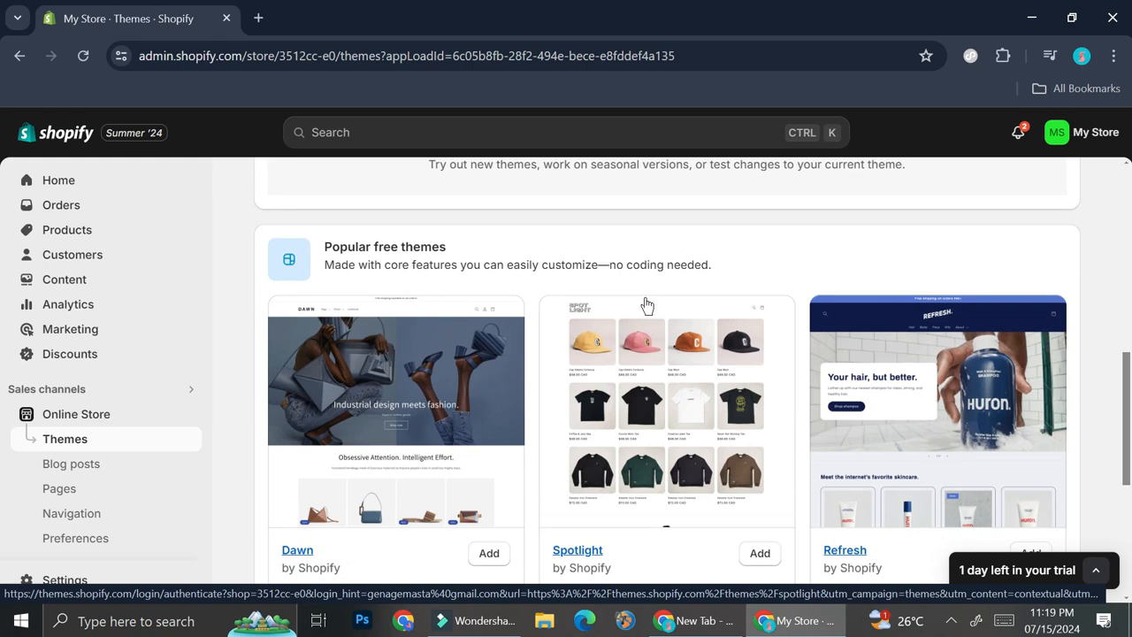
pyautogui.scroll(-1, 647, 305)
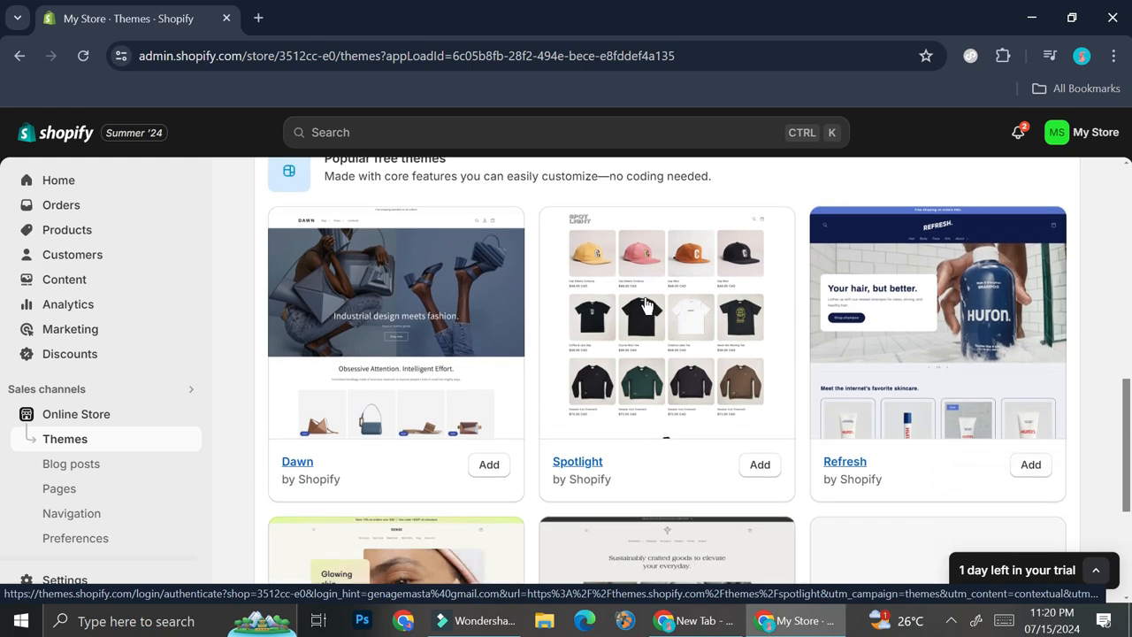
pyautogui.scroll(-2, 351, 443)
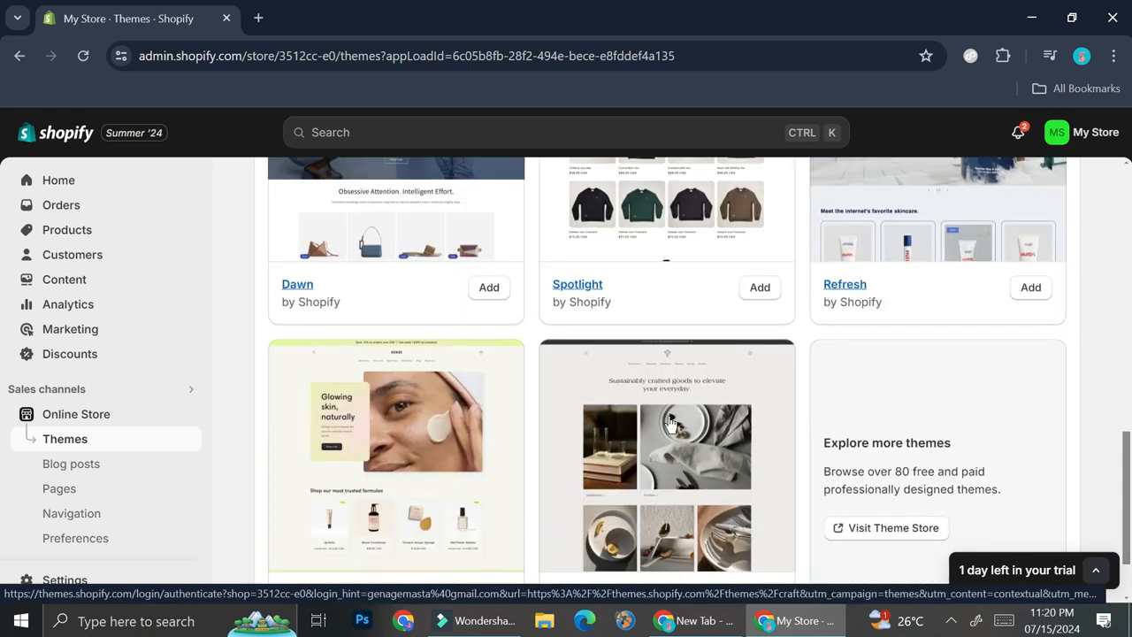
# Visit the Shopify Theme Store and filter the themes by the Free price option
pyautogui.click(858, 529)
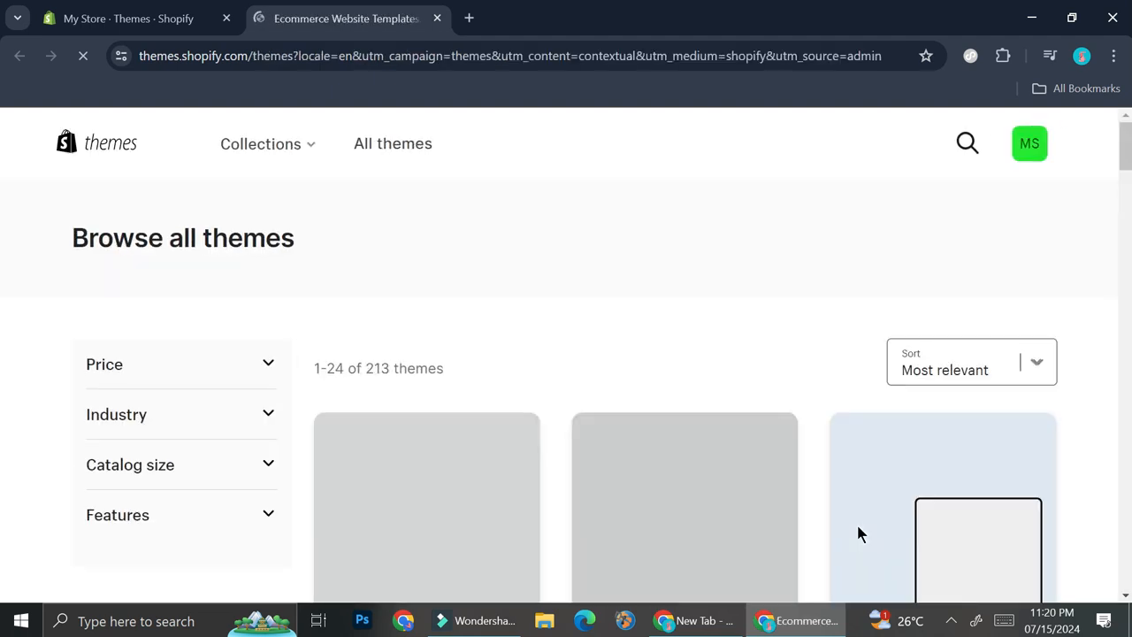
pyautogui.scroll(-3, 789, 471)
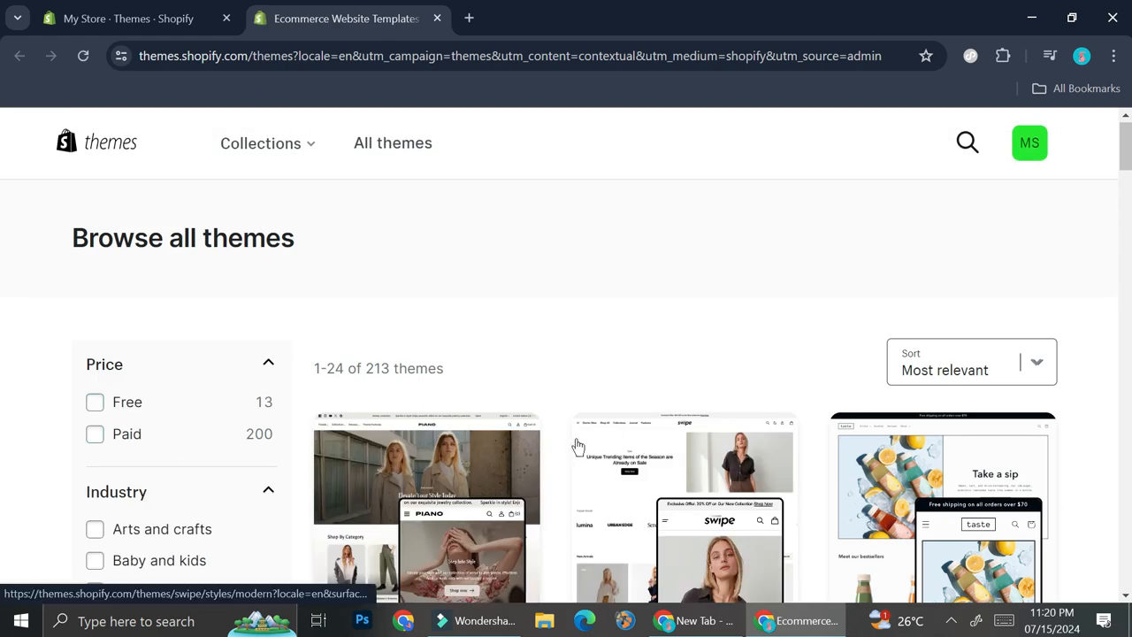
pyautogui.click(94, 403)
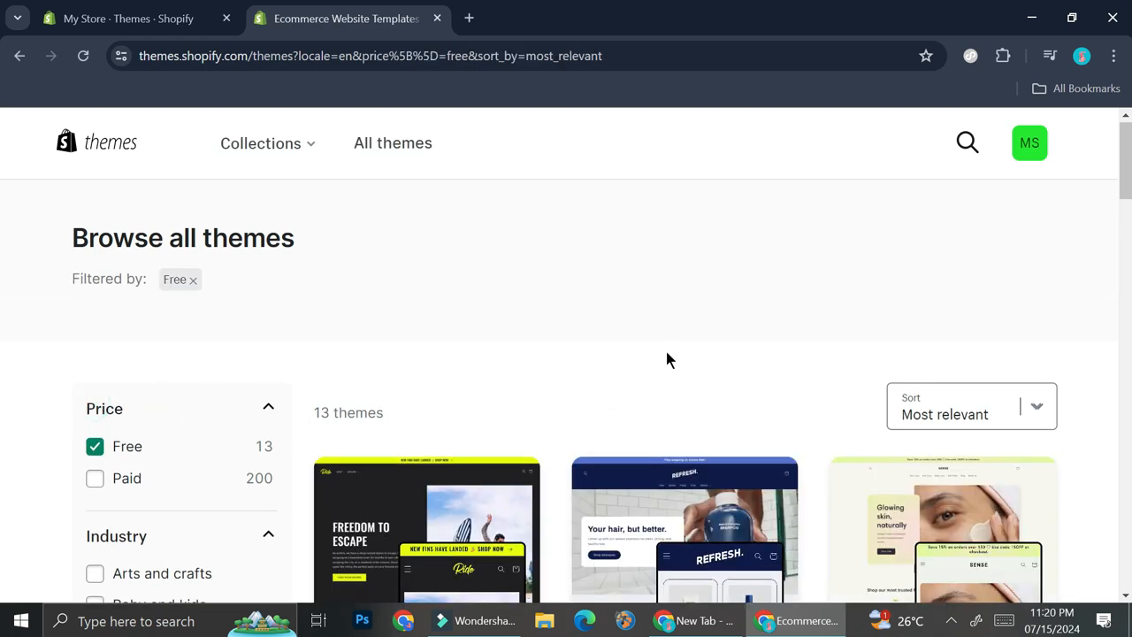
# Browse the free themes and add the Studio theme to the store's theme library
pyautogui.scroll(-2, 646, 436)
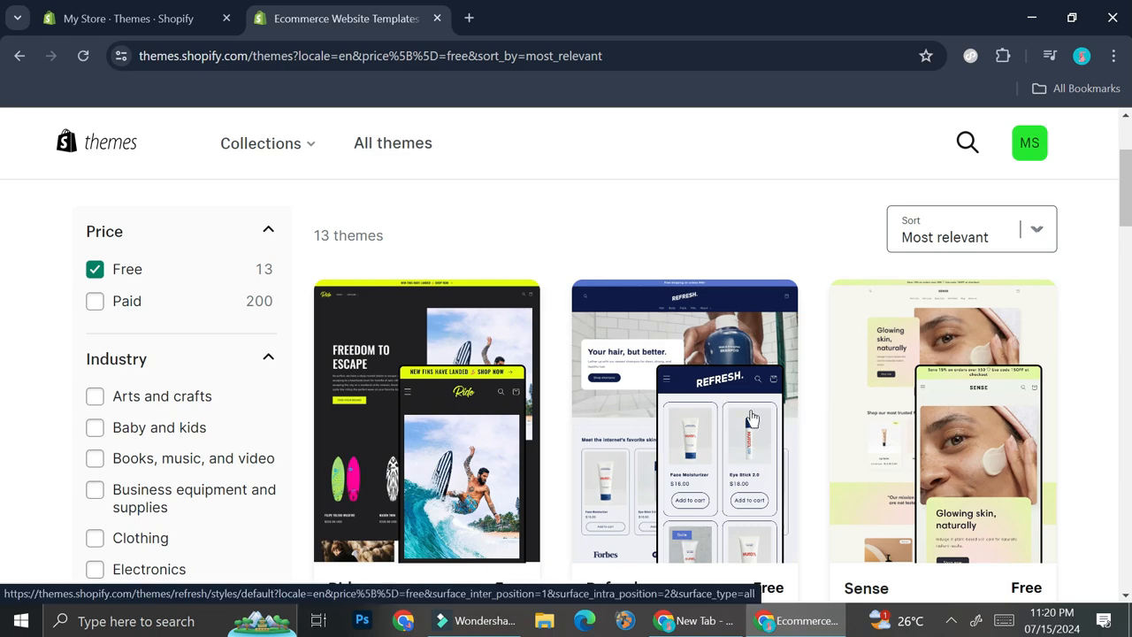
pyautogui.scroll(-2, 734, 407)
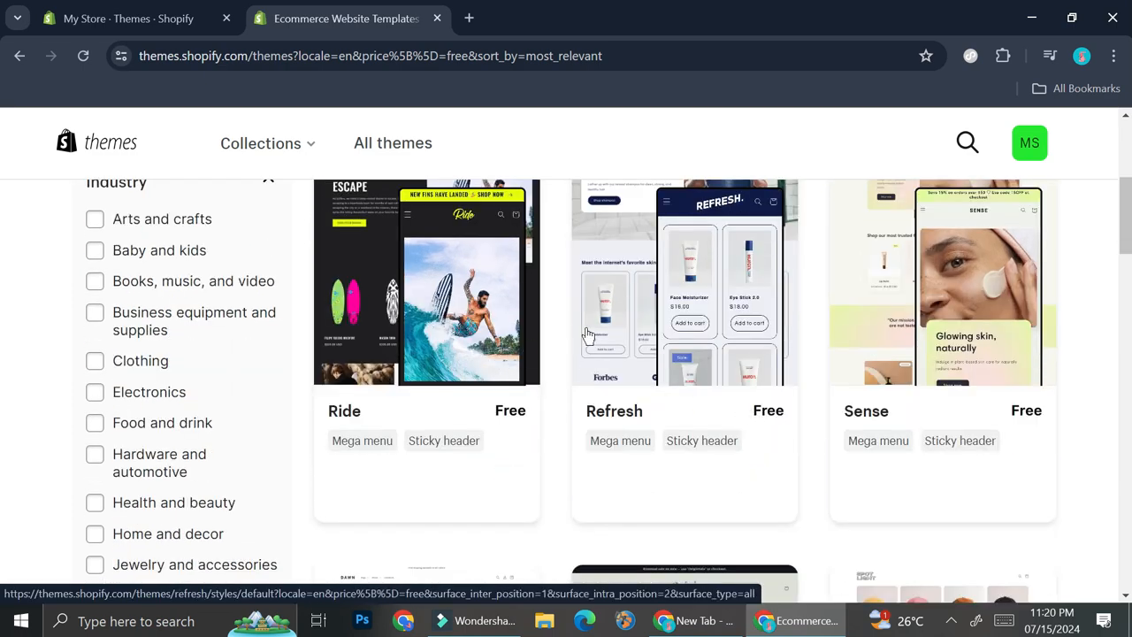
pyautogui.scroll(-2, 586, 328)
pyautogui.scroll(-2, 587, 333)
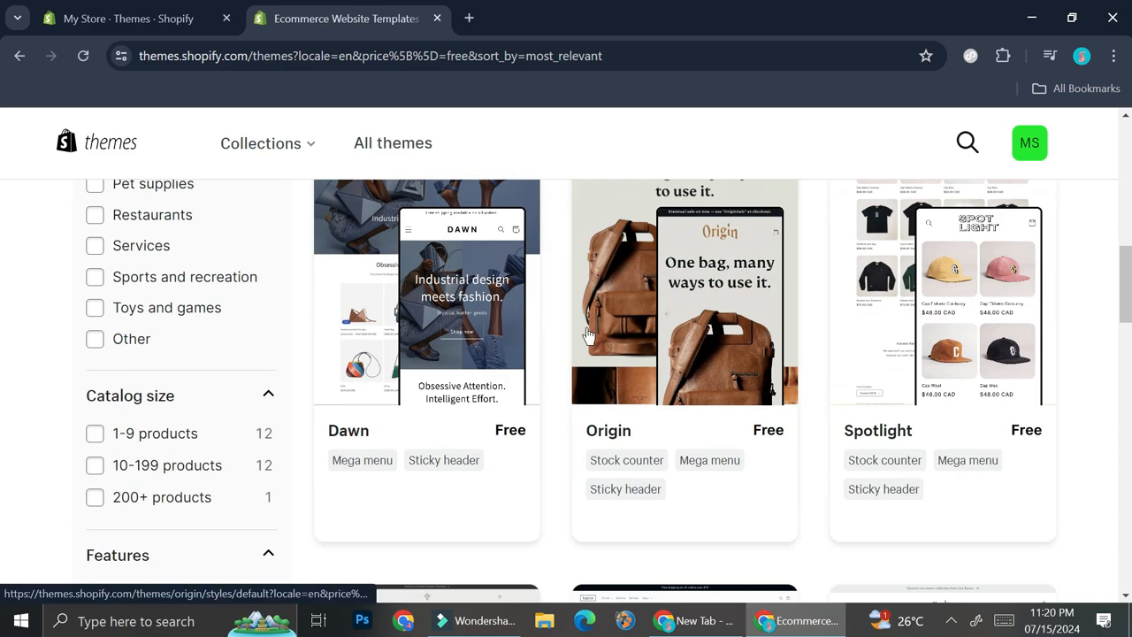
pyautogui.scroll(-2, 587, 333)
pyautogui.scroll(-3, 587, 333)
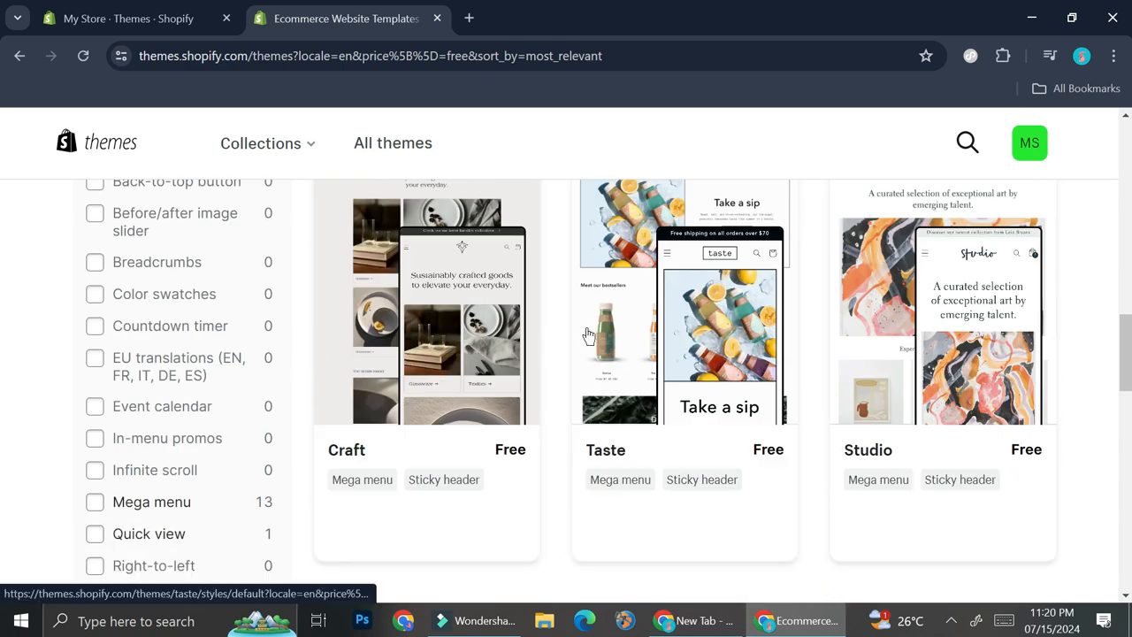
pyautogui.scroll(1, 909, 343)
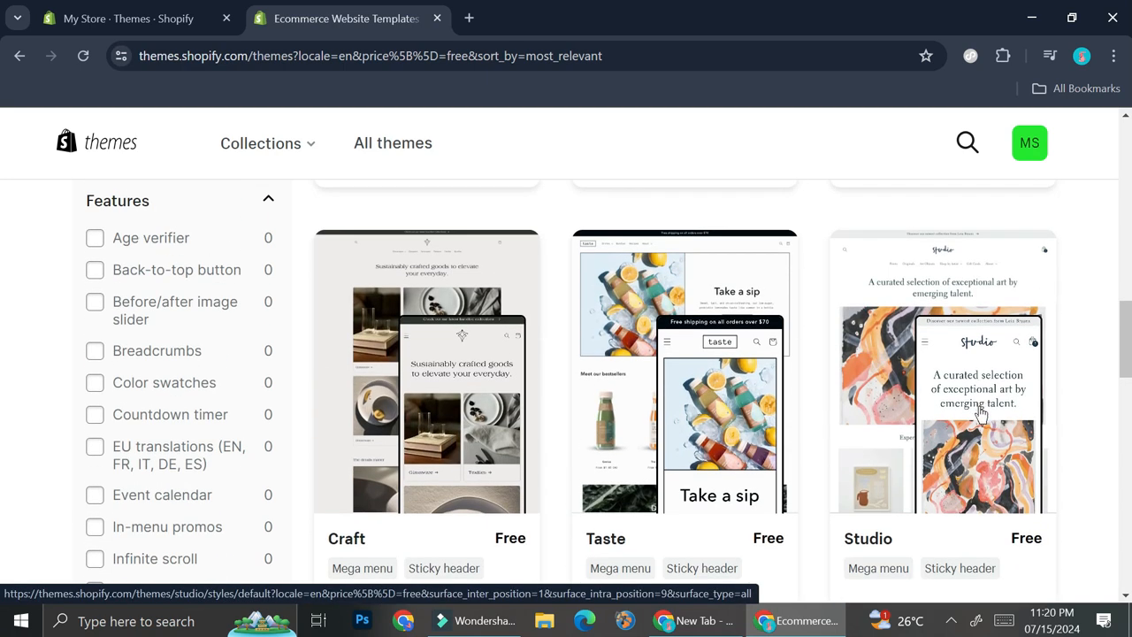
pyautogui.scroll(8, 980, 408)
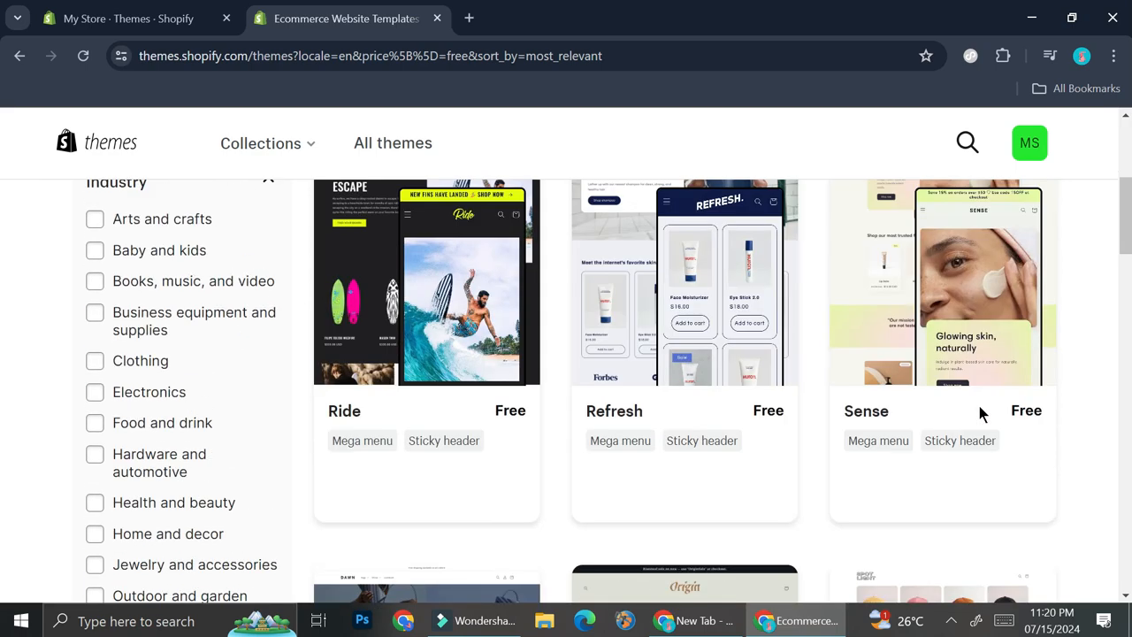
pyautogui.scroll(-9, 979, 406)
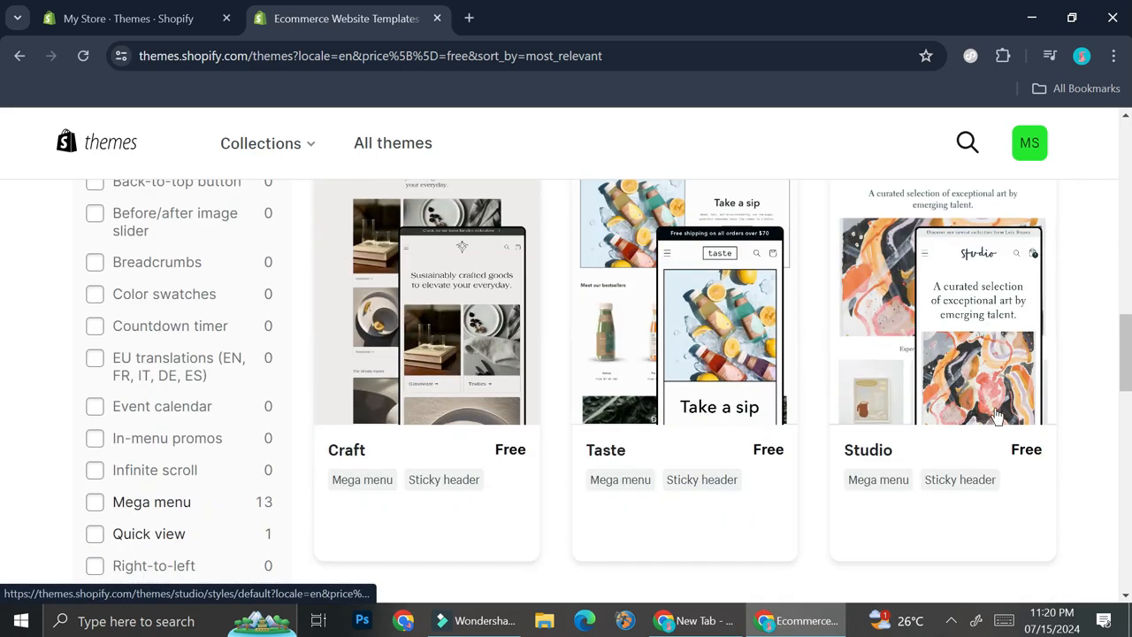
pyautogui.scroll(2, 990, 412)
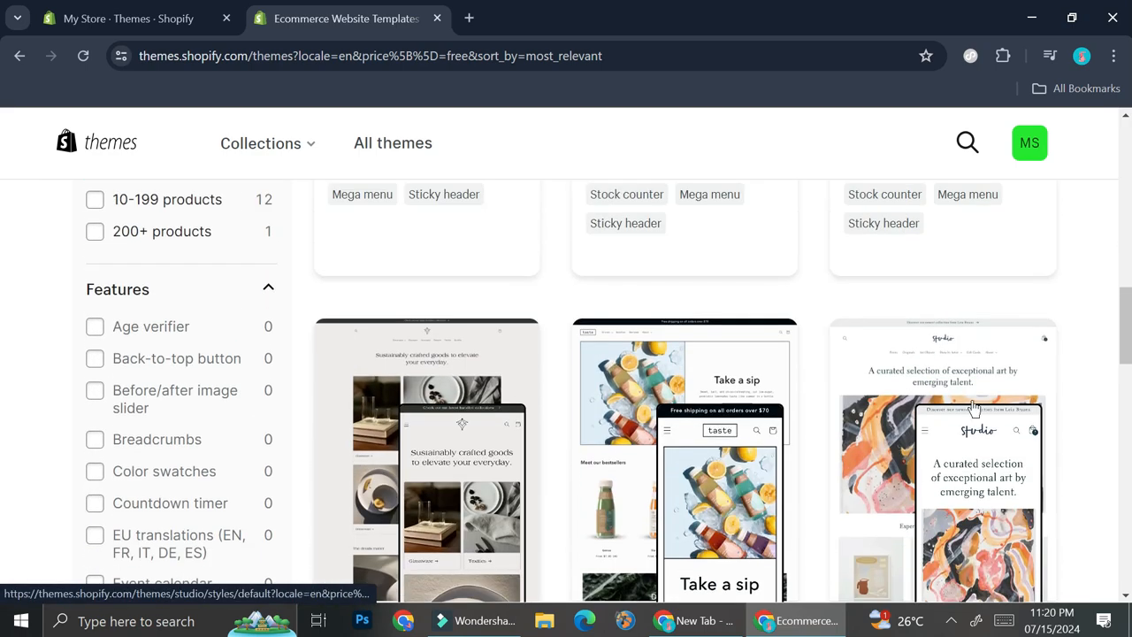
pyautogui.click(966, 405)
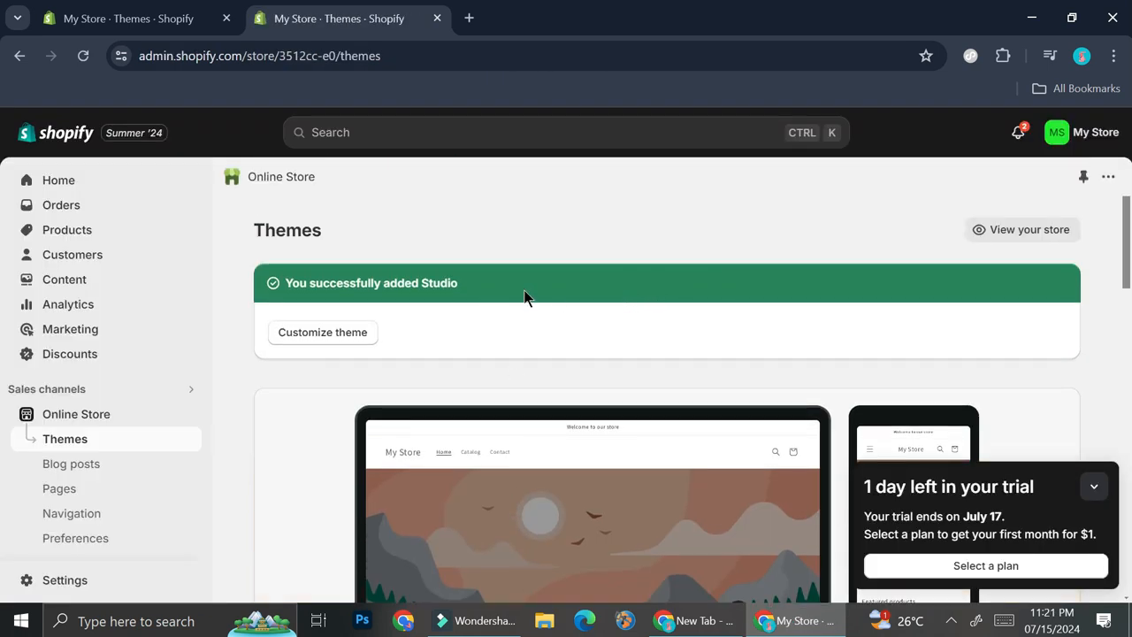
# Open the Studio theme from the theme library for customization
pyautogui.scroll(-6, 525, 296)
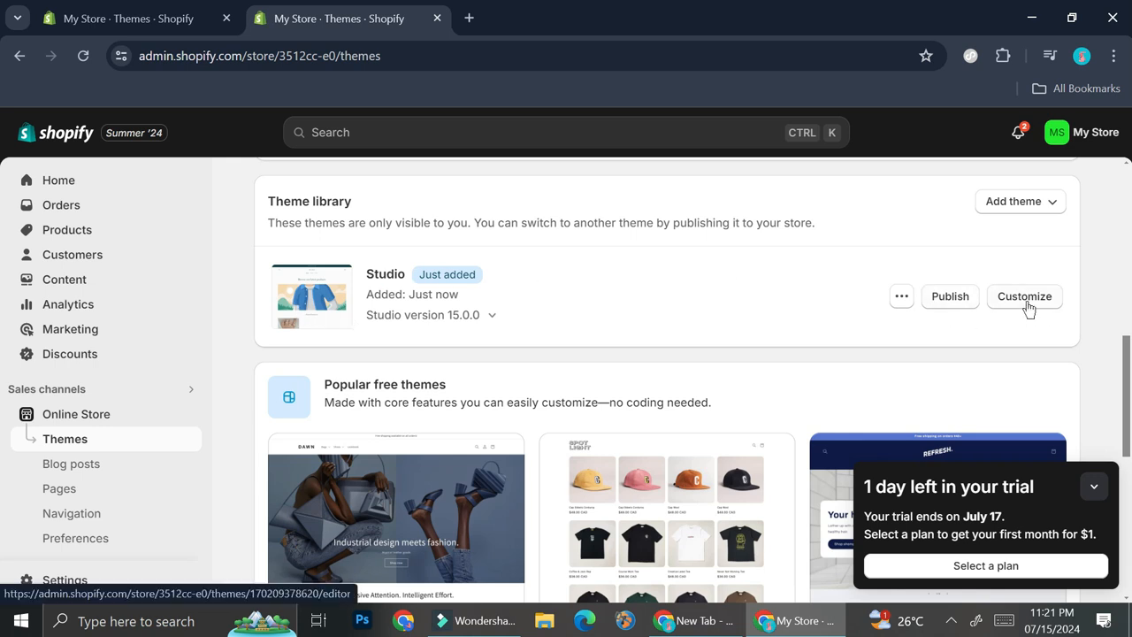
pyautogui.click(1027, 302)
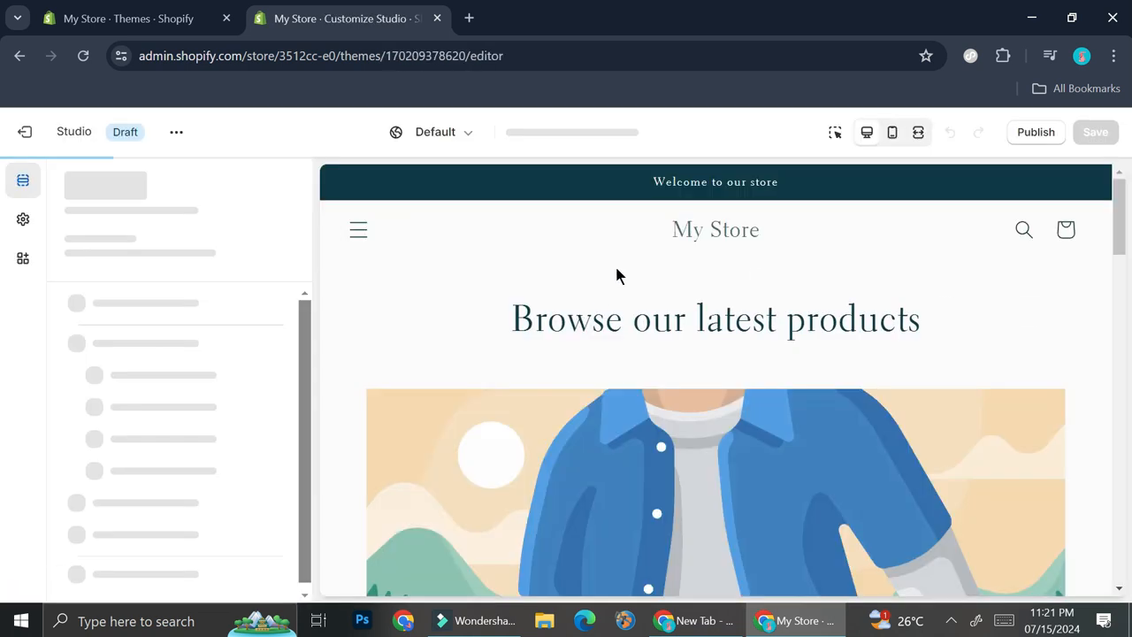
# Examine the Studio home page preview from the announcement bar through the featured products to the footer
pyautogui.scroll(-2, 587, 203)
pyautogui.scroll(-8, 588, 203)
pyautogui.scroll(4, 598, 208)
pyautogui.scroll(6, 599, 209)
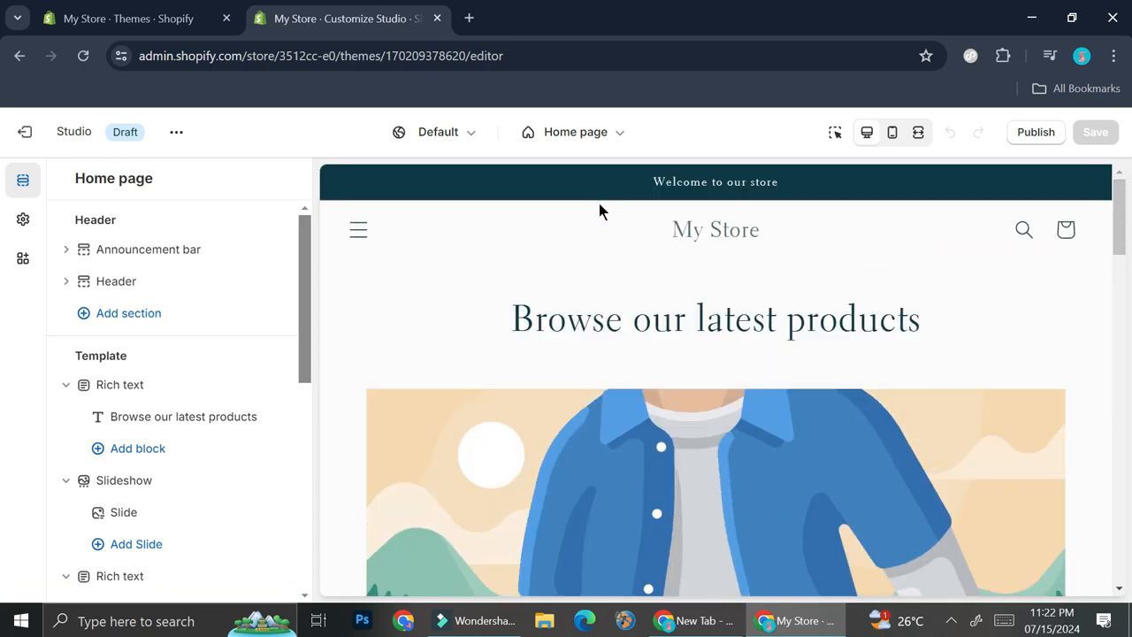
pyautogui.scroll(-6, 599, 209)
pyautogui.scroll(5, 833, 412)
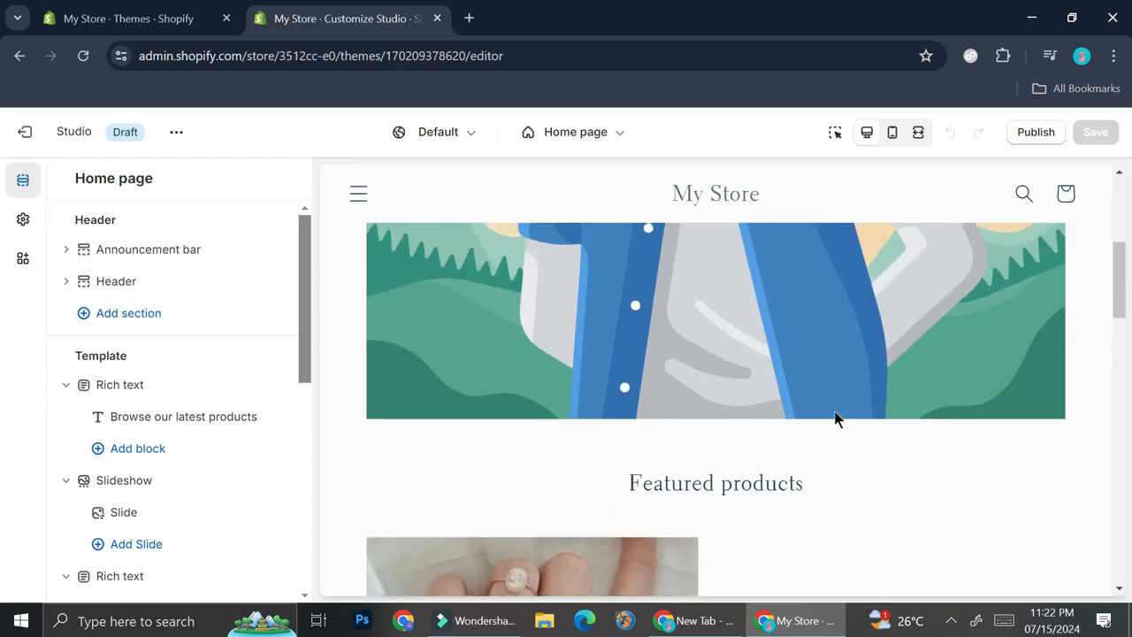
pyautogui.scroll(-3, 743, 367)
pyautogui.scroll(-5, 554, 346)
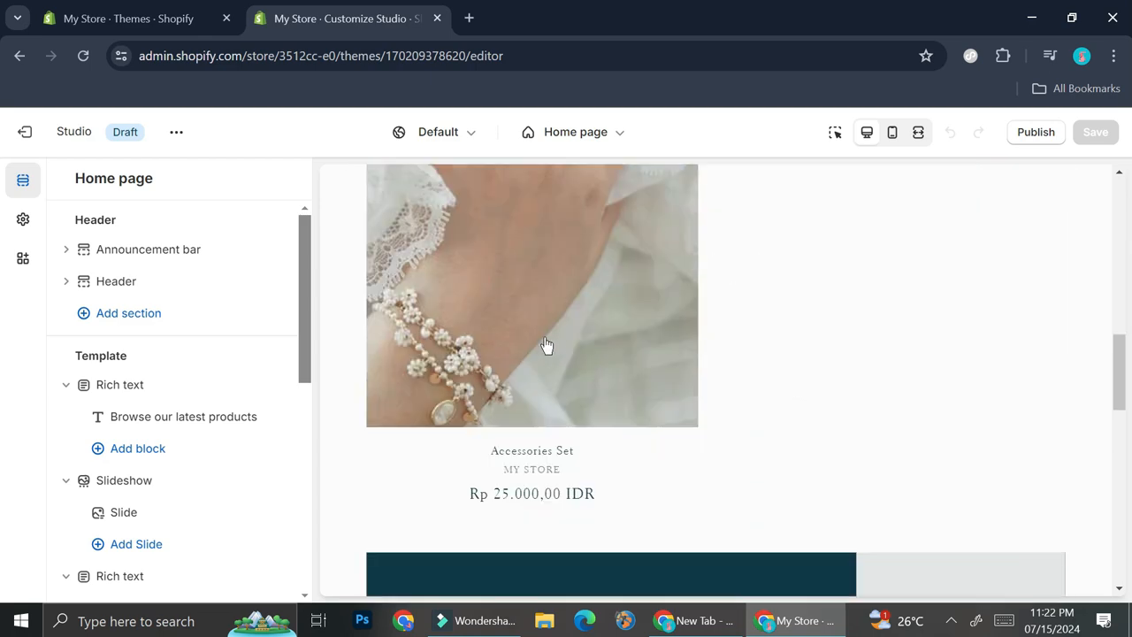
pyautogui.scroll(3, 614, 304)
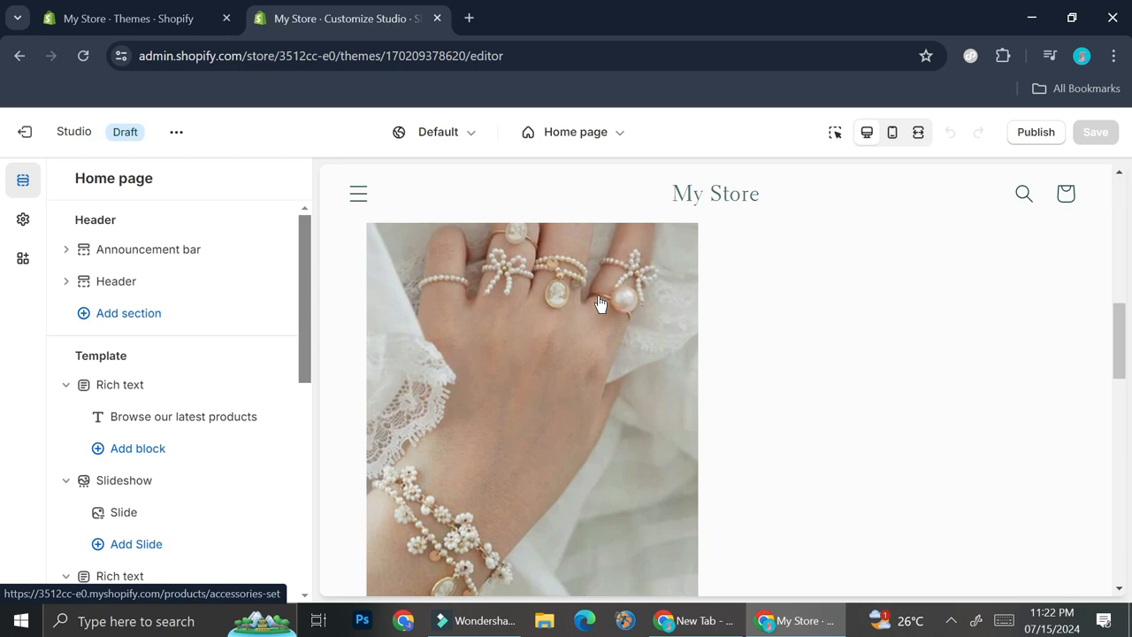
pyautogui.scroll(-10, 598, 303)
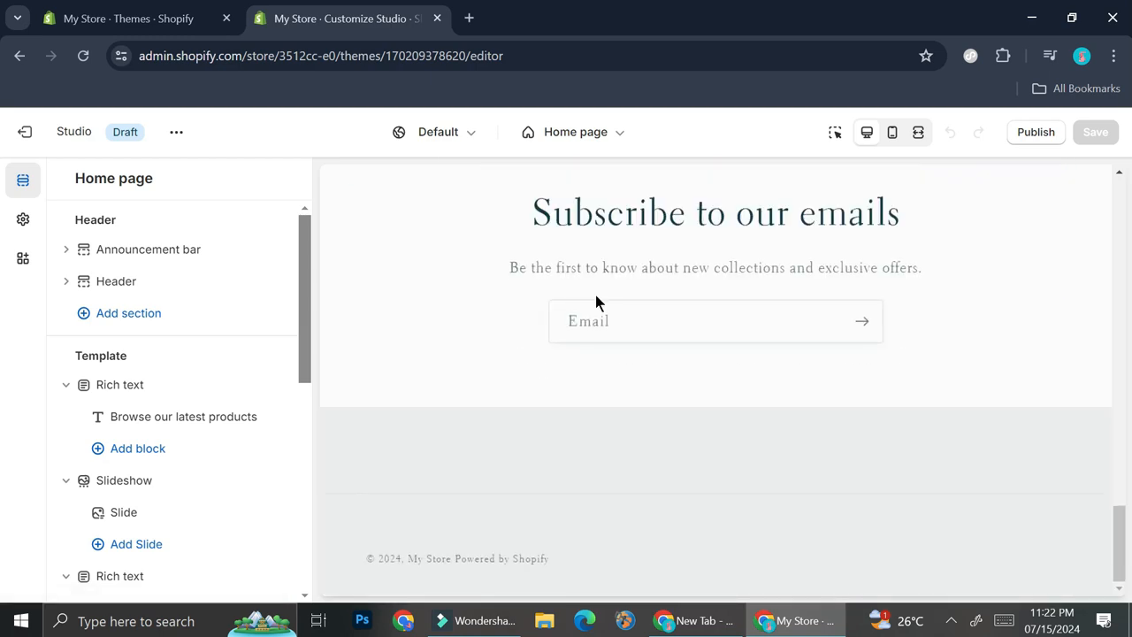
pyautogui.scroll(10, 595, 301)
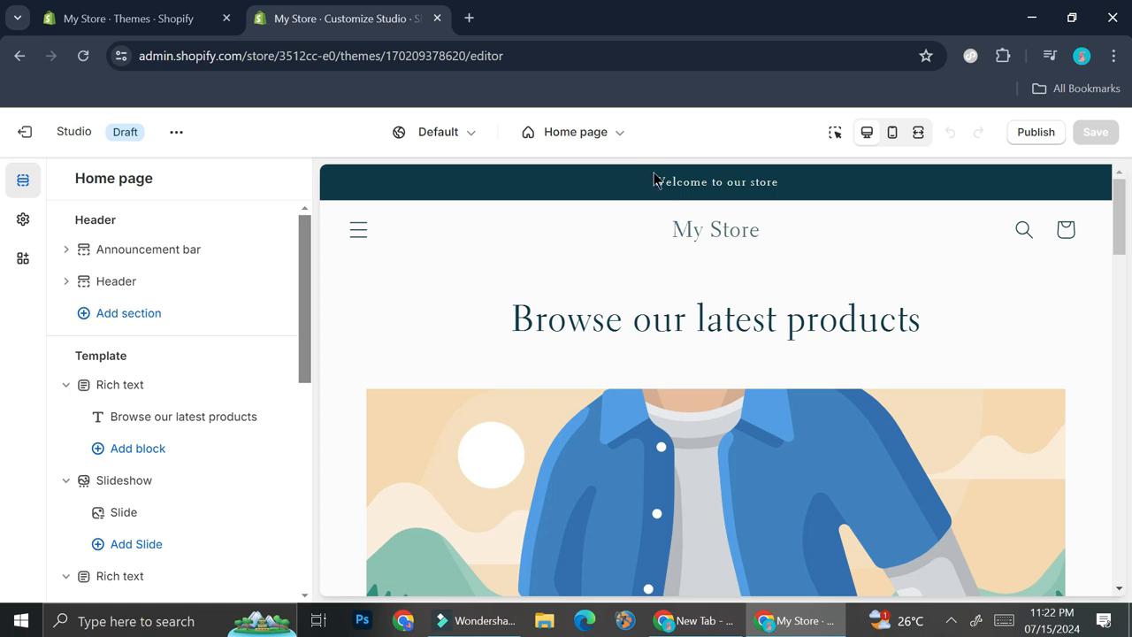
# Remove the Announcement bar section from the home page's header group
pyautogui.click(133, 254)
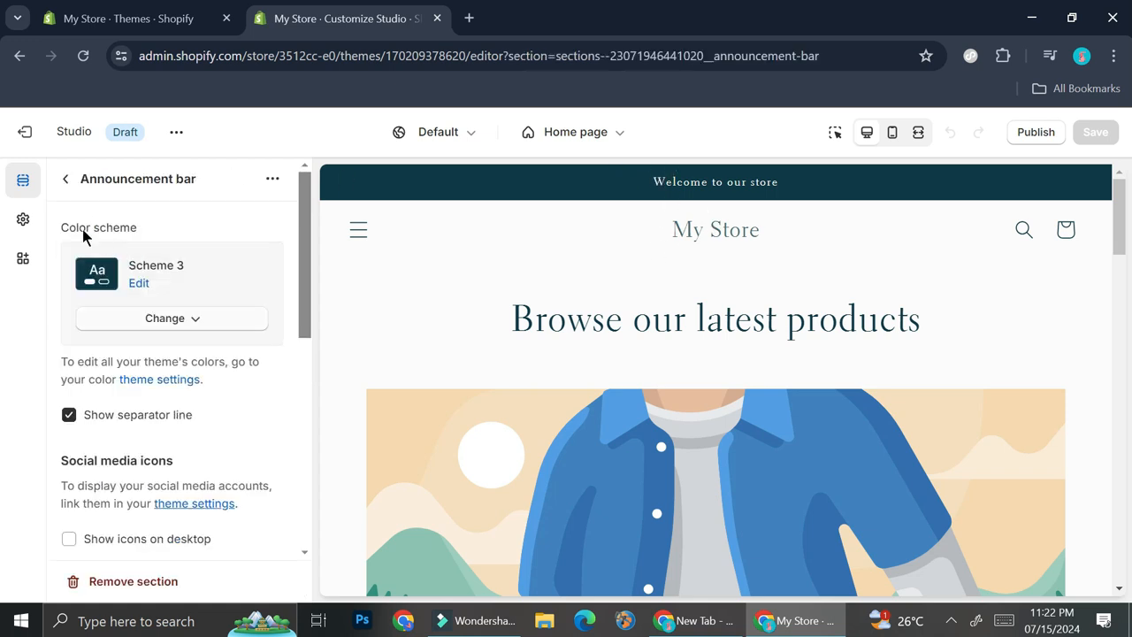
pyautogui.click(60, 180)
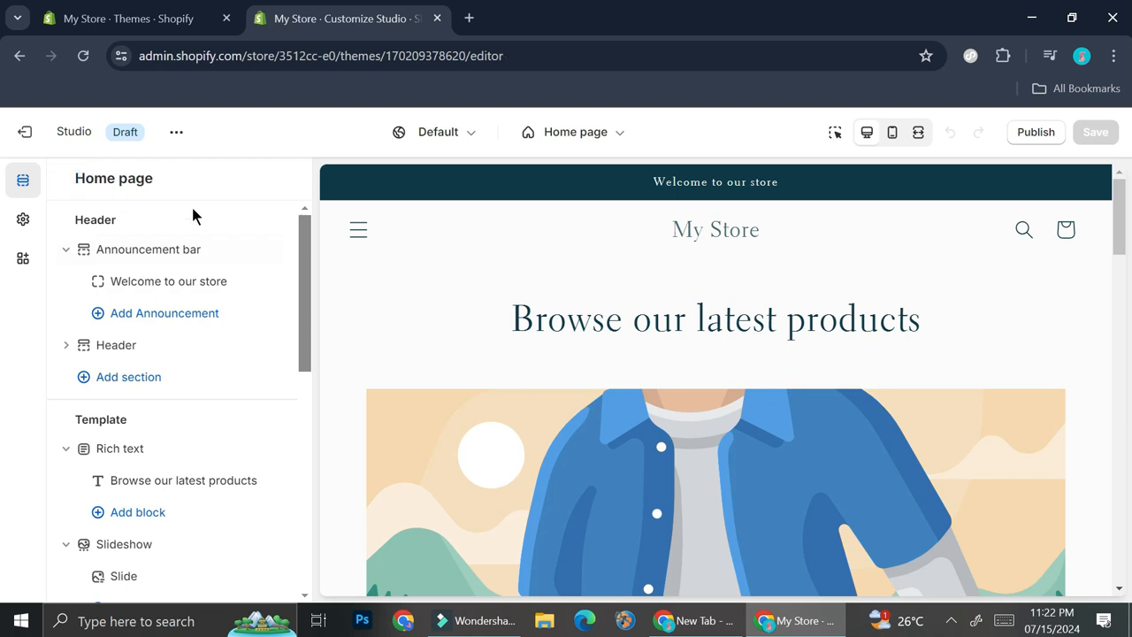
pyautogui.click(249, 251)
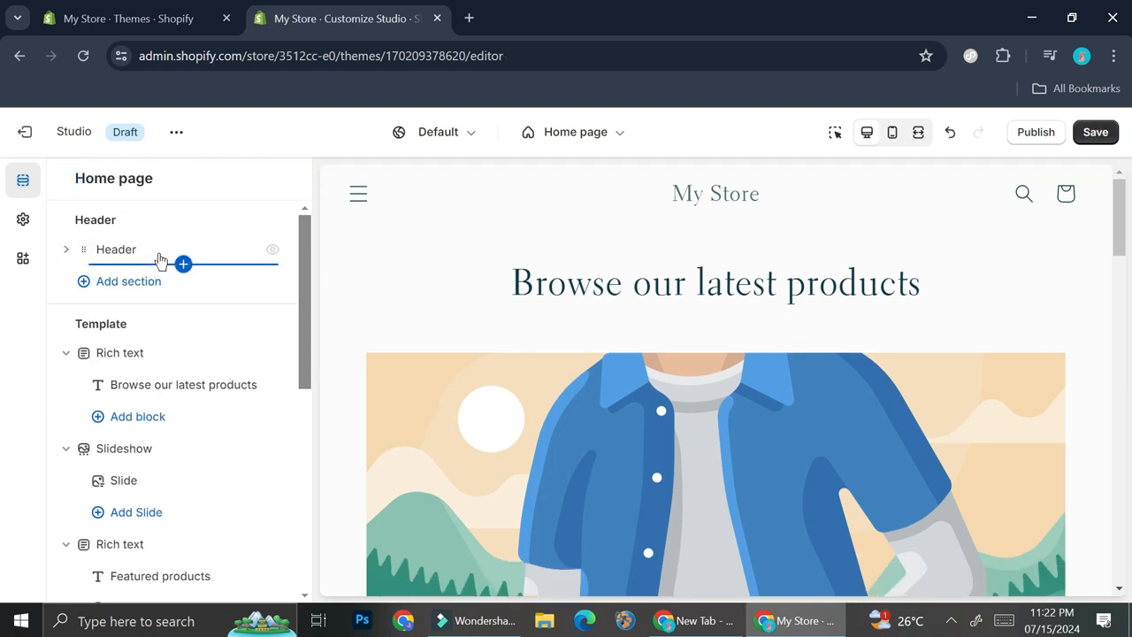
# Try the Mega menu and Dropdown desktop menu types for the Header section and set it to Drawer
pyautogui.click(129, 249)
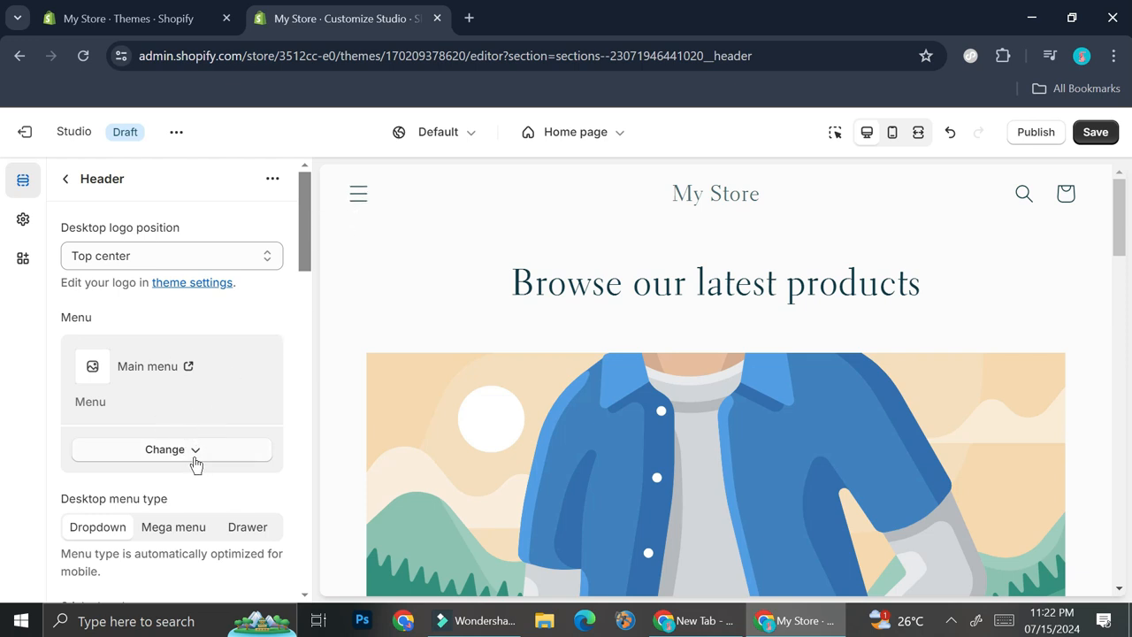
pyautogui.click(167, 529)
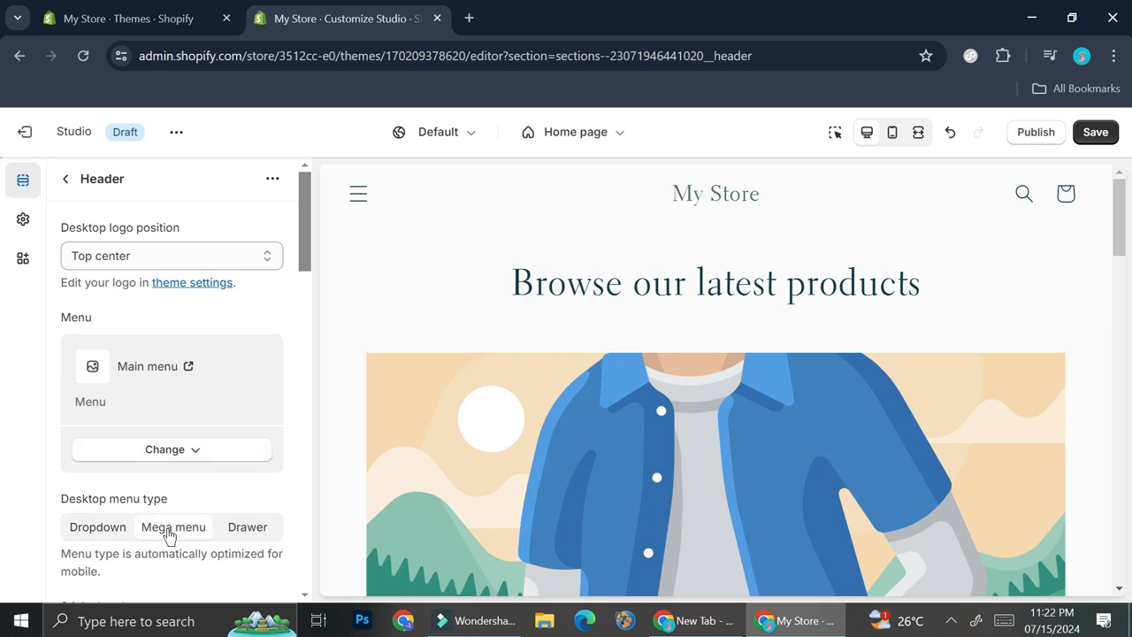
pyautogui.click(270, 537)
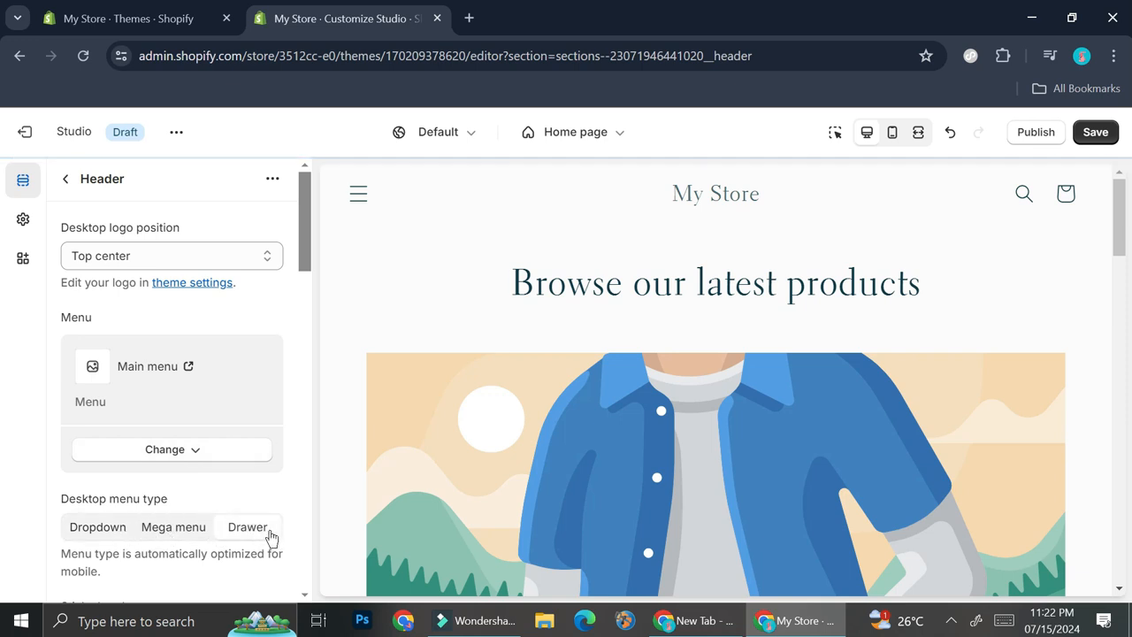
pyautogui.click(104, 534)
pyautogui.scroll(-1, 188, 511)
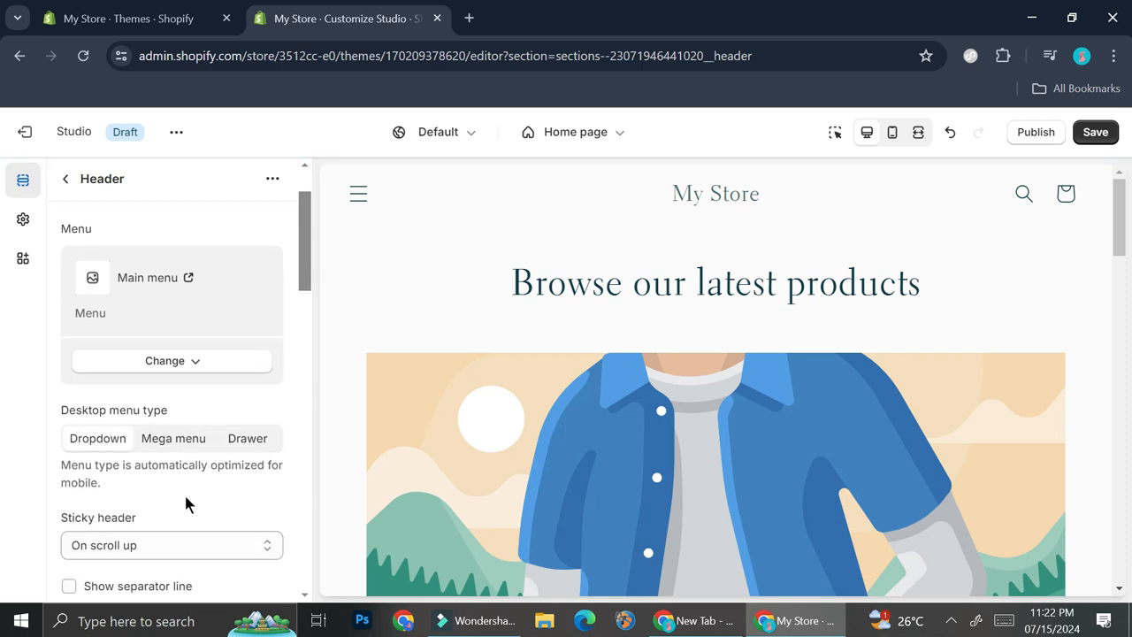
pyautogui.click(185, 438)
pyautogui.click(248, 436)
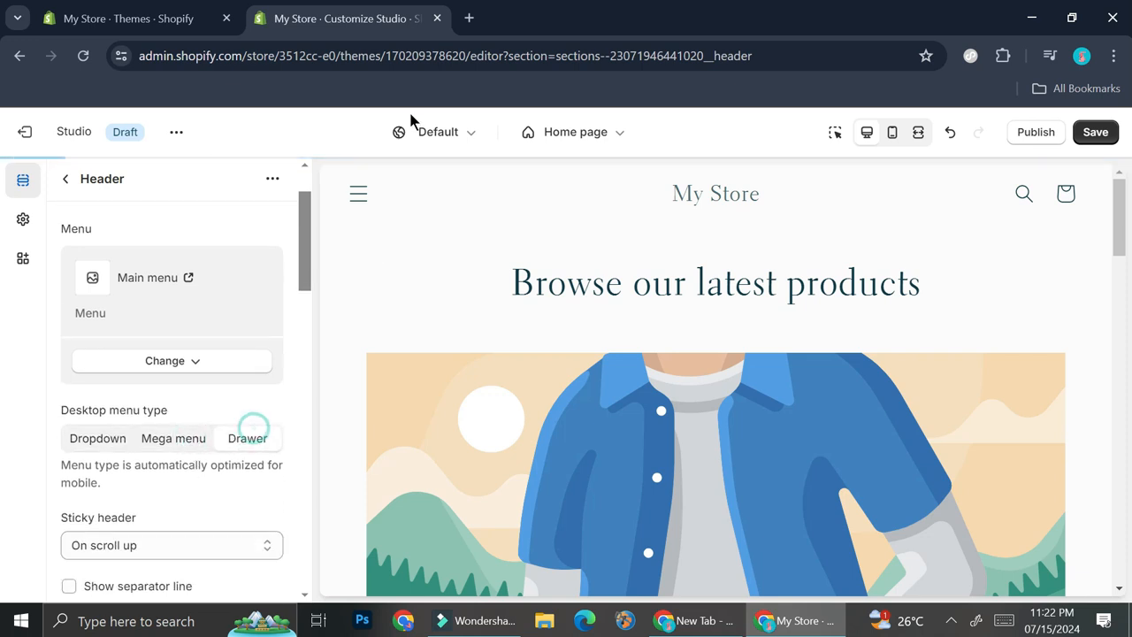
pyautogui.click(349, 202)
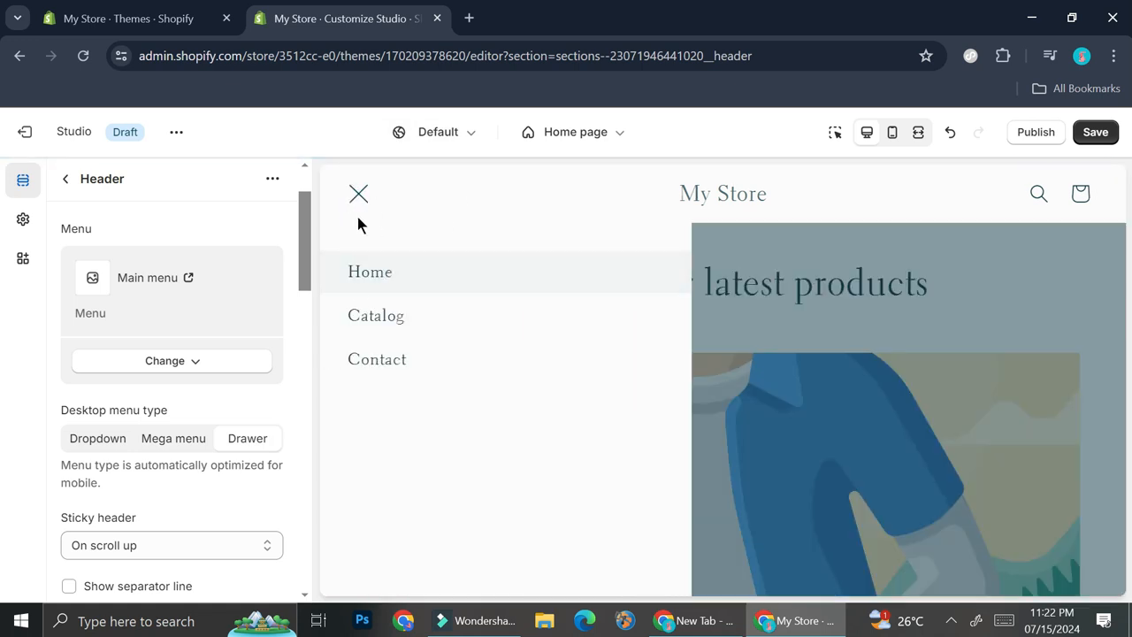
pyautogui.click(181, 441)
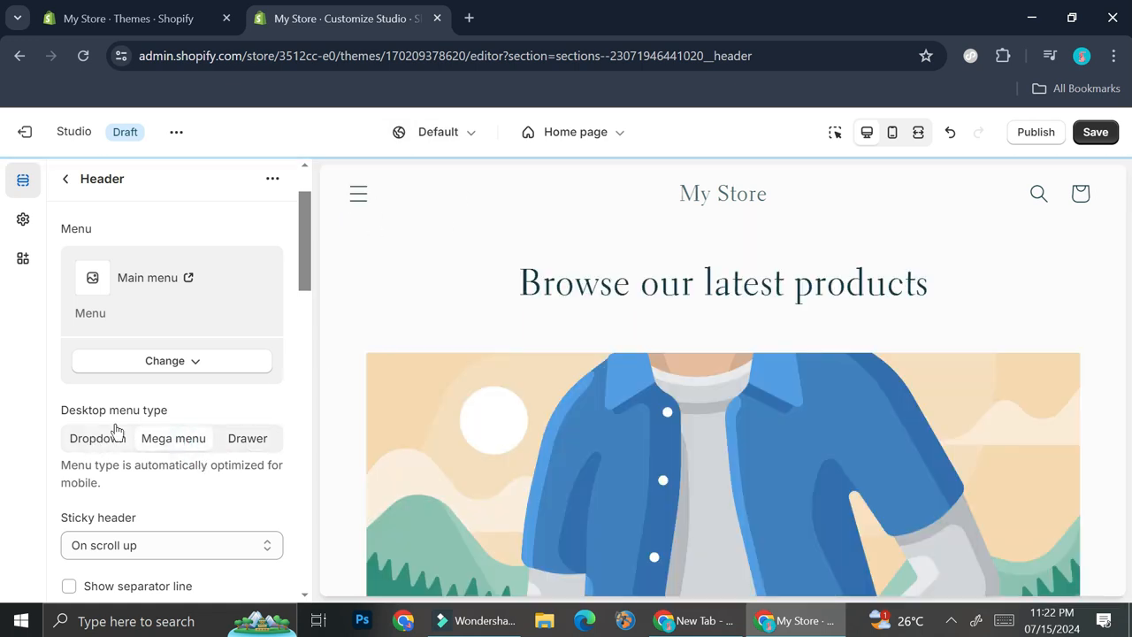
pyautogui.click(360, 210)
pyautogui.click(99, 438)
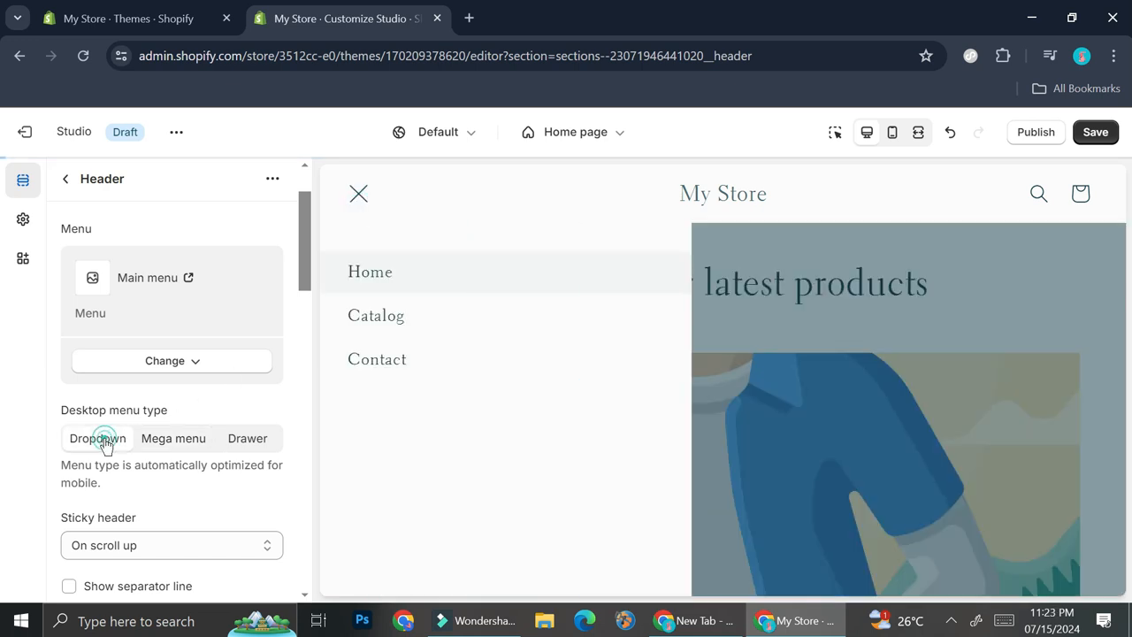
# Try None as the Header's sticky header option and set it back to On scroll up
pyautogui.scroll(-2, 172, 398)
pyautogui.click(204, 368)
pyautogui.click(204, 368)
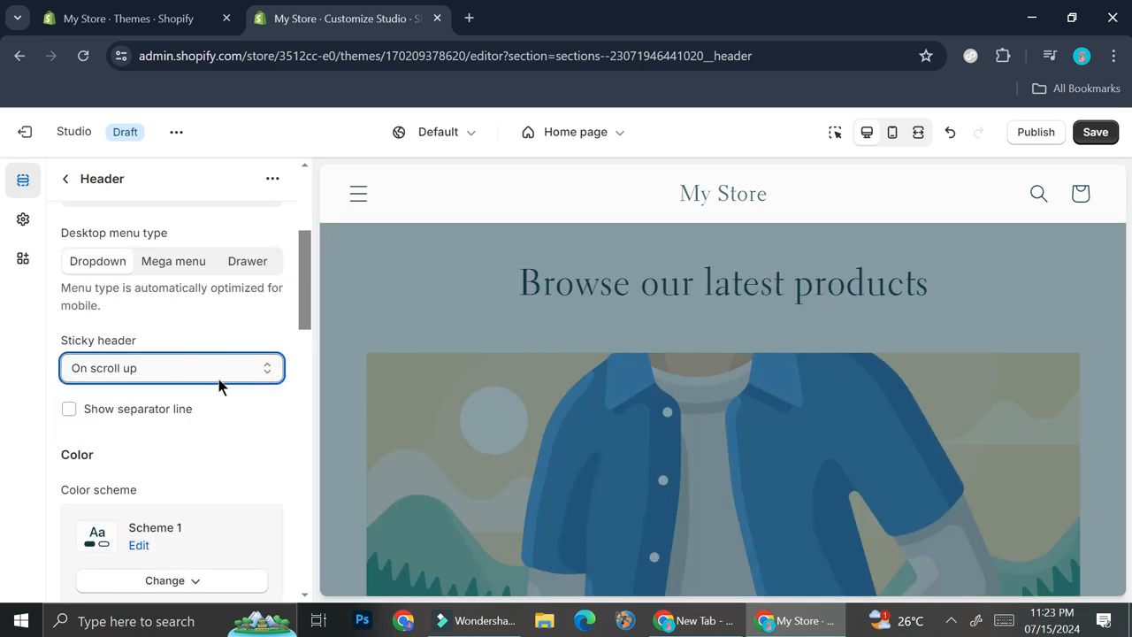
pyautogui.click(198, 378)
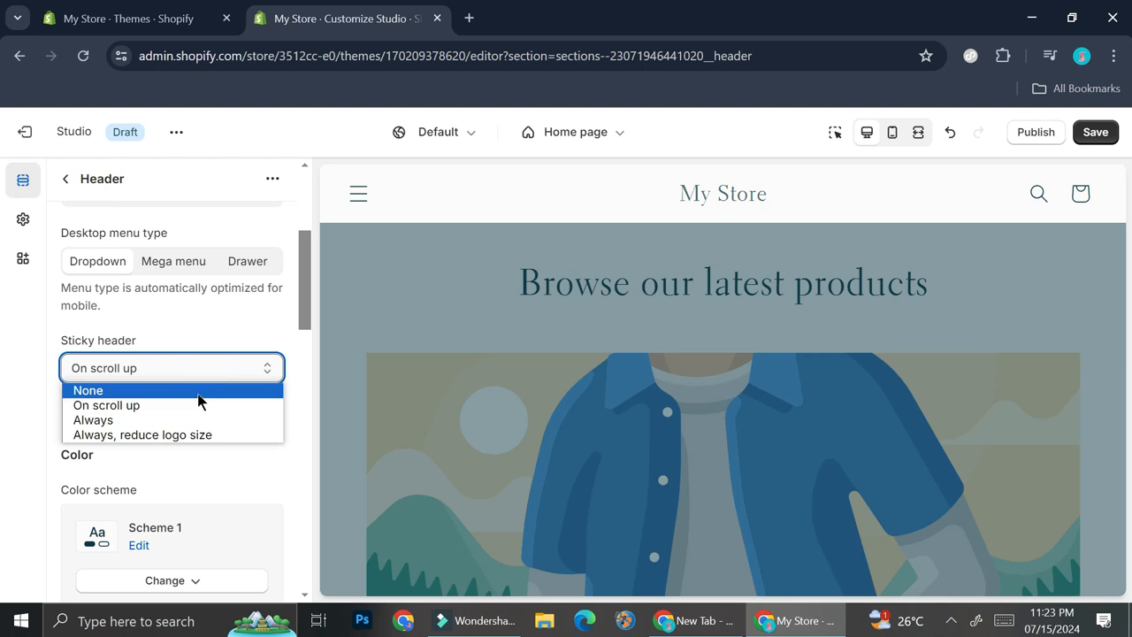
pyautogui.click(198, 400)
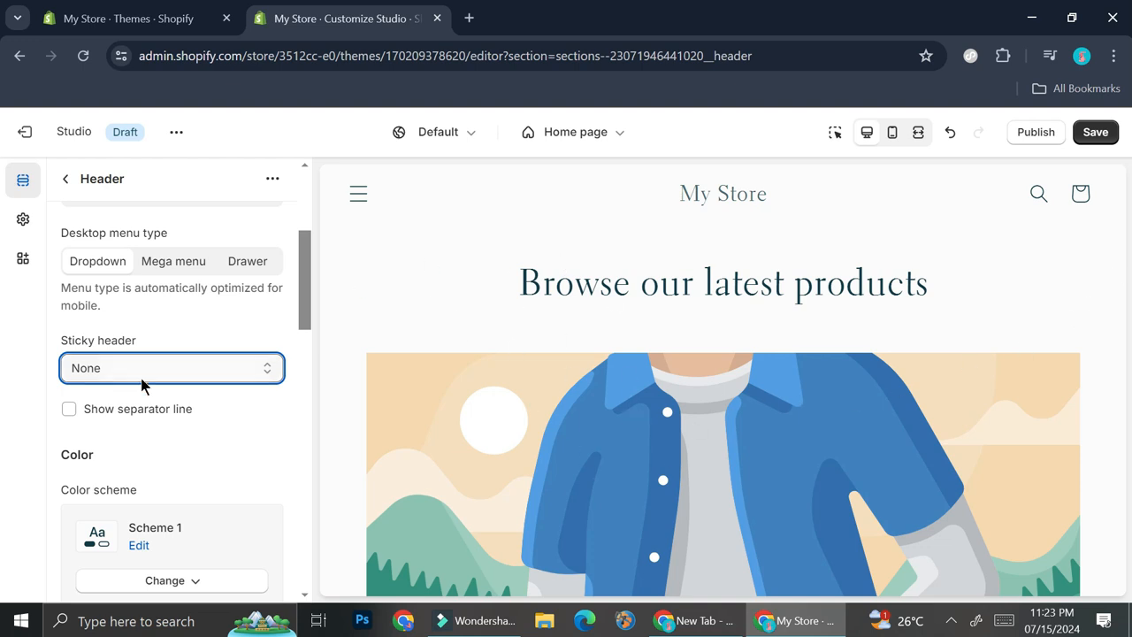
pyautogui.click(167, 373)
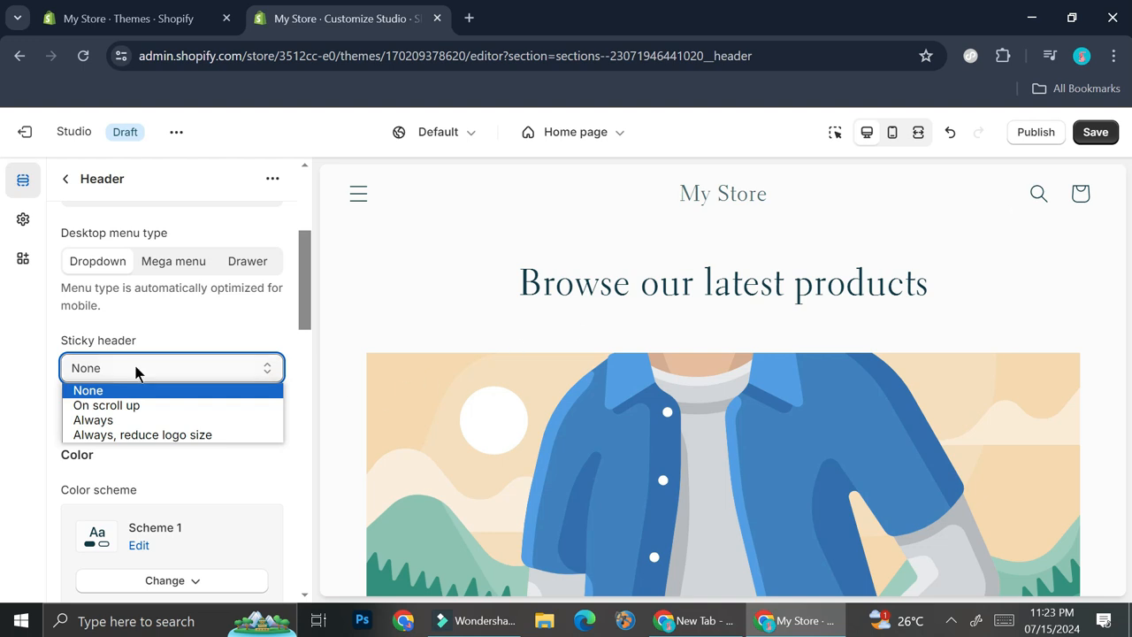
pyautogui.click(119, 405)
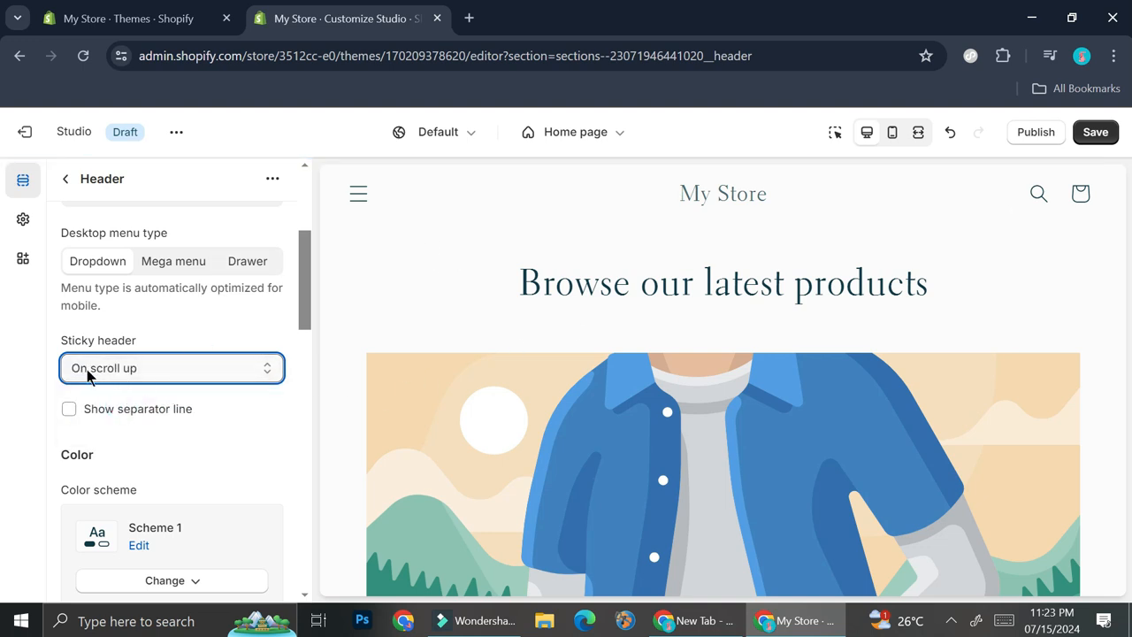
# Change the Header section's color scheme to Scheme 3
pyautogui.scroll(-2, 177, 441)
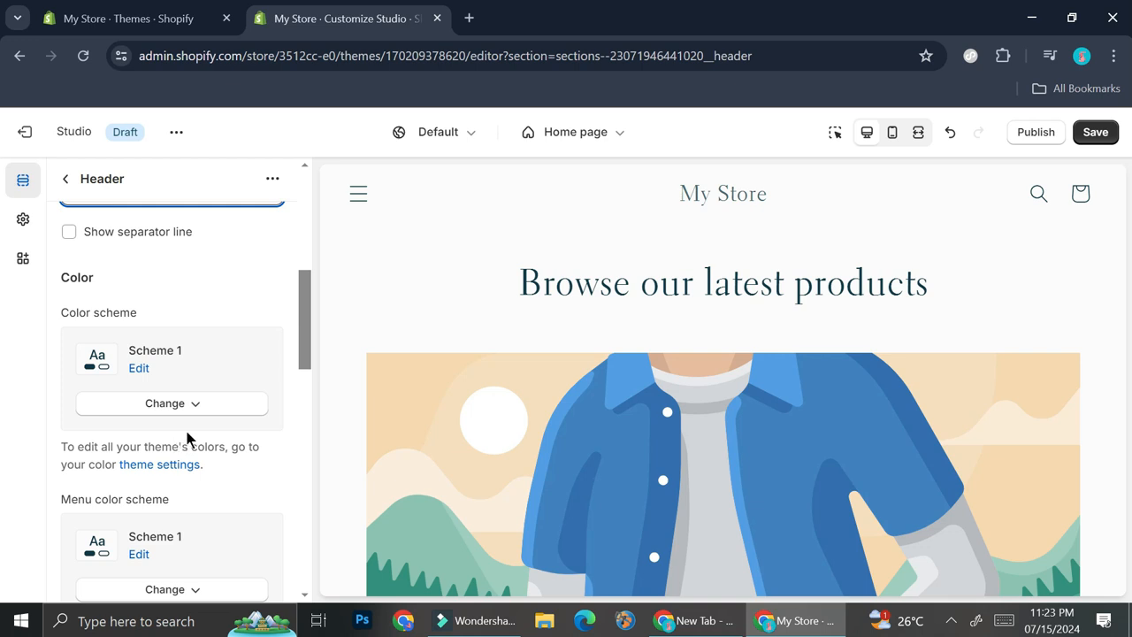
pyautogui.click(199, 404)
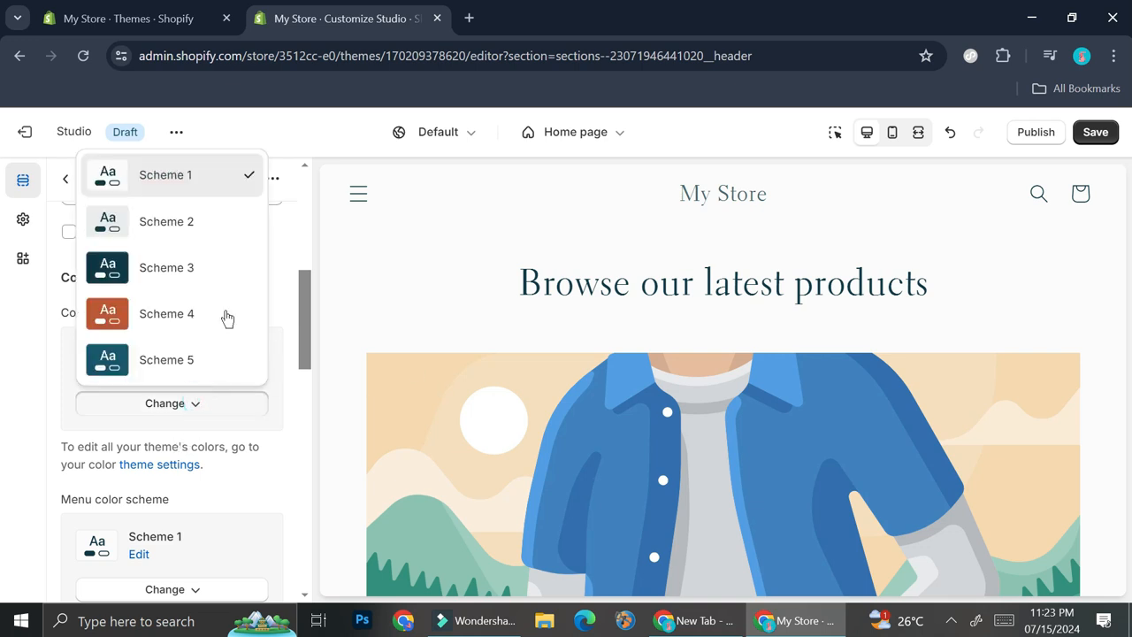
pyautogui.click(182, 268)
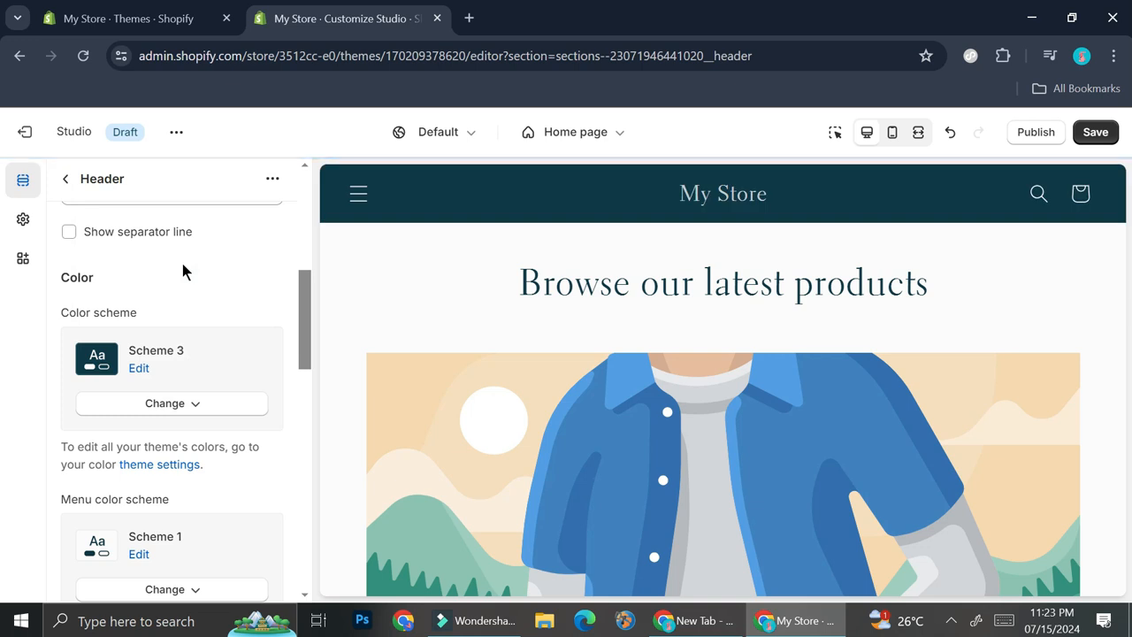
pyautogui.click(172, 404)
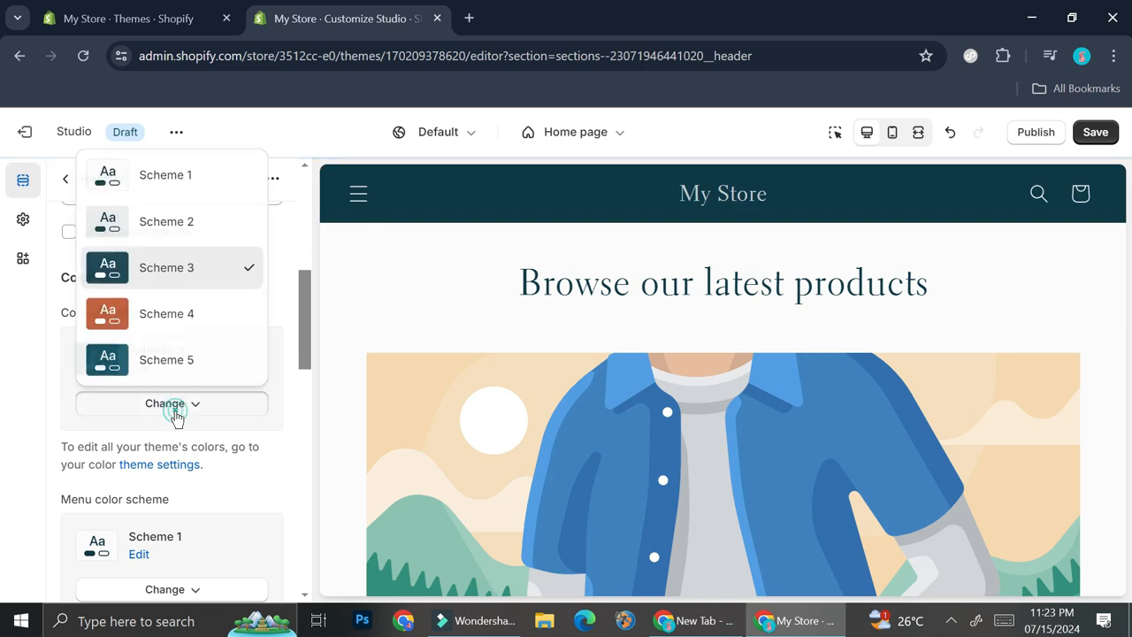
pyautogui.click(234, 434)
# Open Scheme 1 in the theme's color settings and set its background color to #000000
pyautogui.click(164, 469)
pyautogui.scroll(-2, 199, 433)
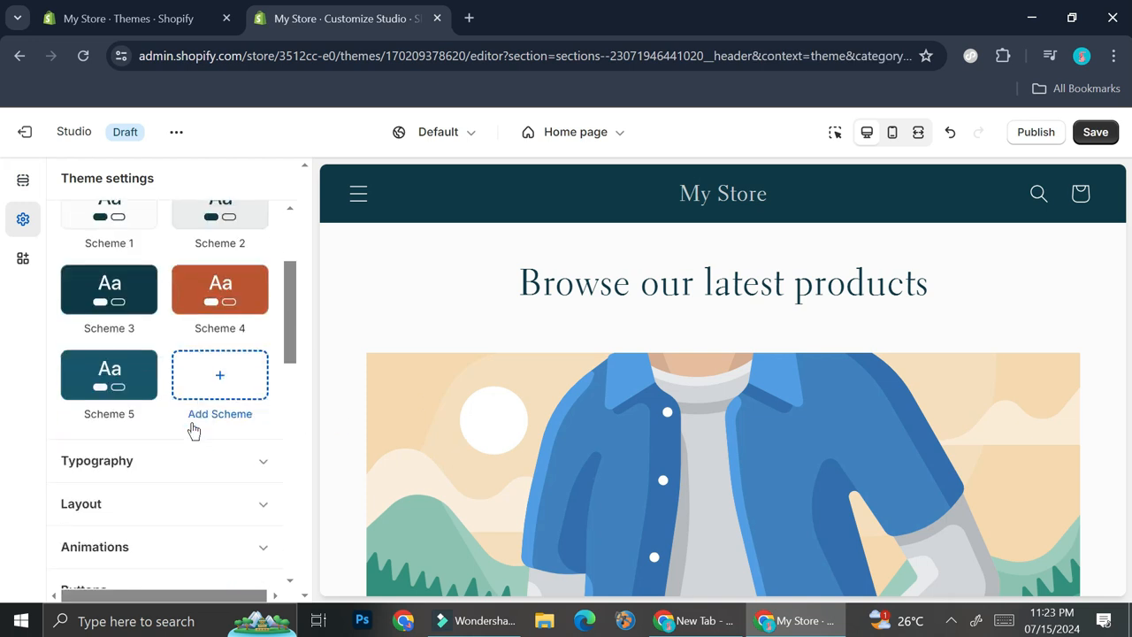
pyautogui.scroll(1, 196, 353)
pyautogui.click(128, 290)
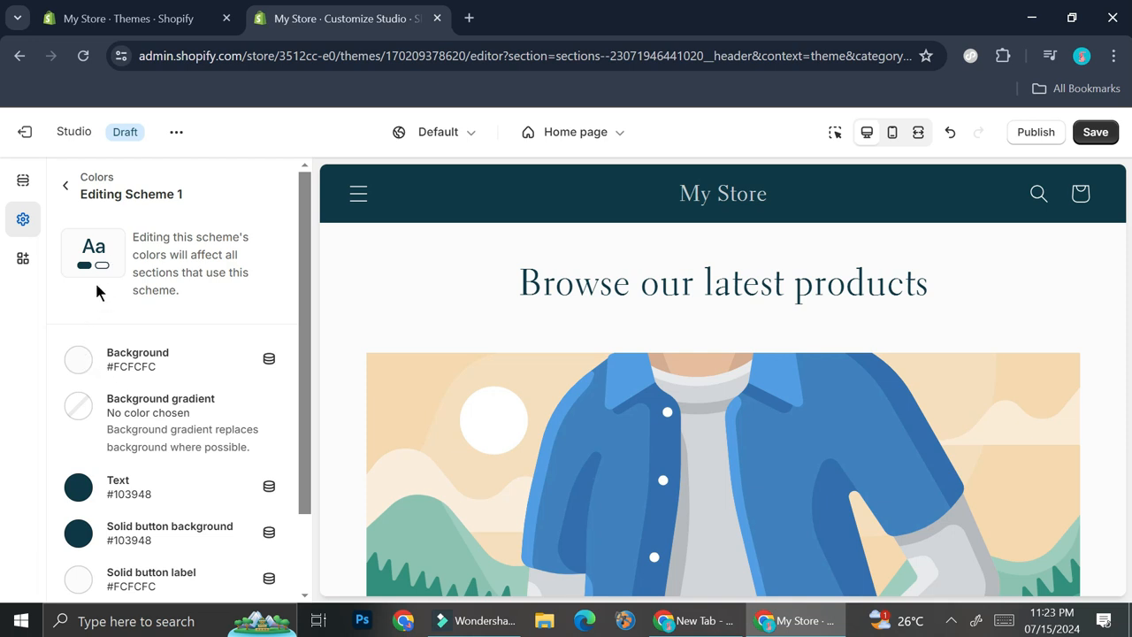
pyautogui.click(78, 360)
pyautogui.moveTo(177, 233); pyautogui.dragTo(55, 283)
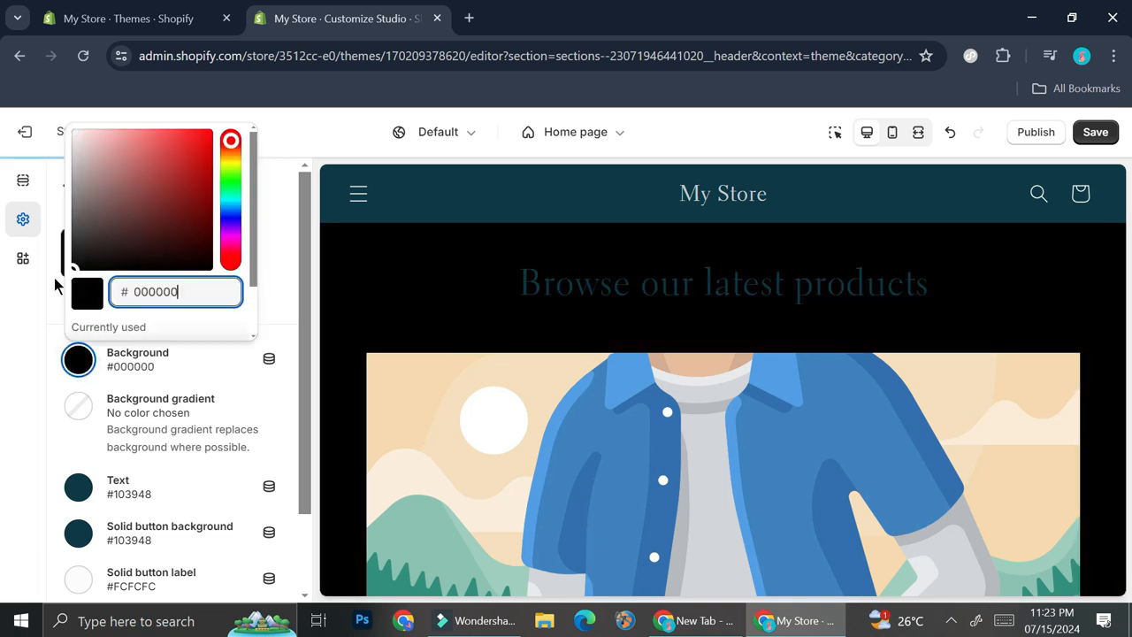
pyautogui.click(55, 283)
# Set the text color of Scheme 1 to white (#FFF) and return to the list of color schemes
pyautogui.click(78, 486)
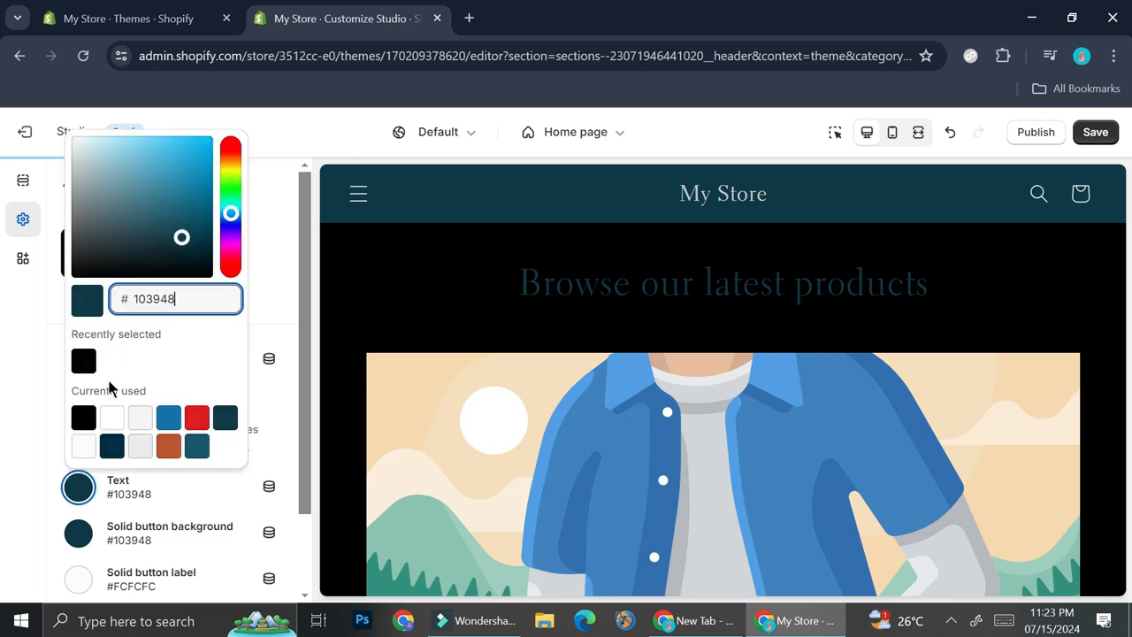
pyautogui.click(112, 416)
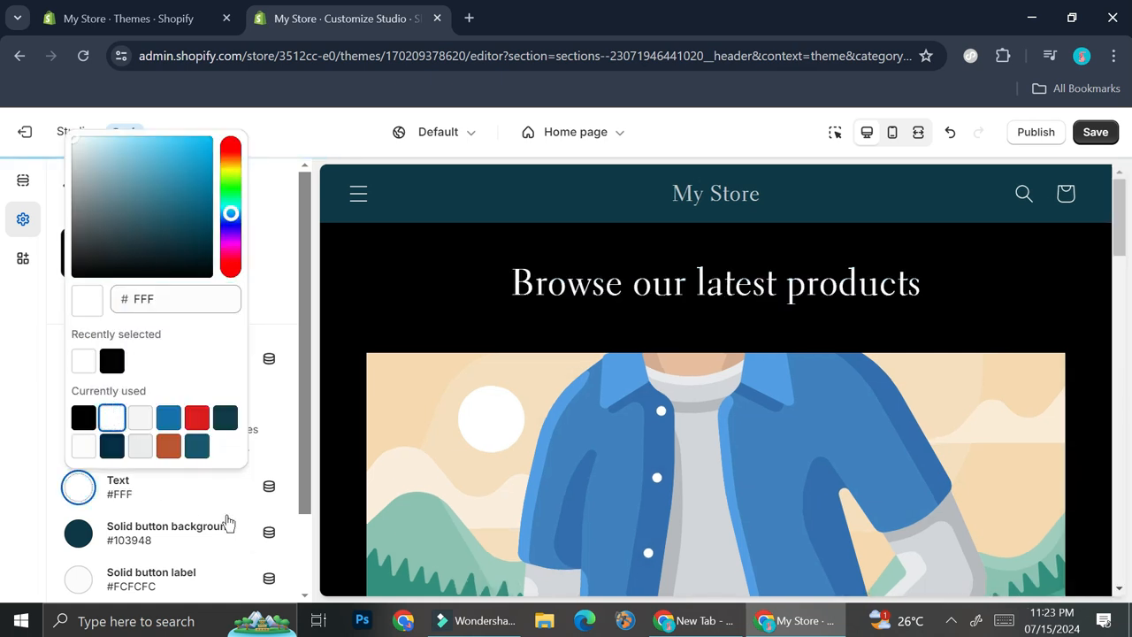
pyautogui.click(203, 502)
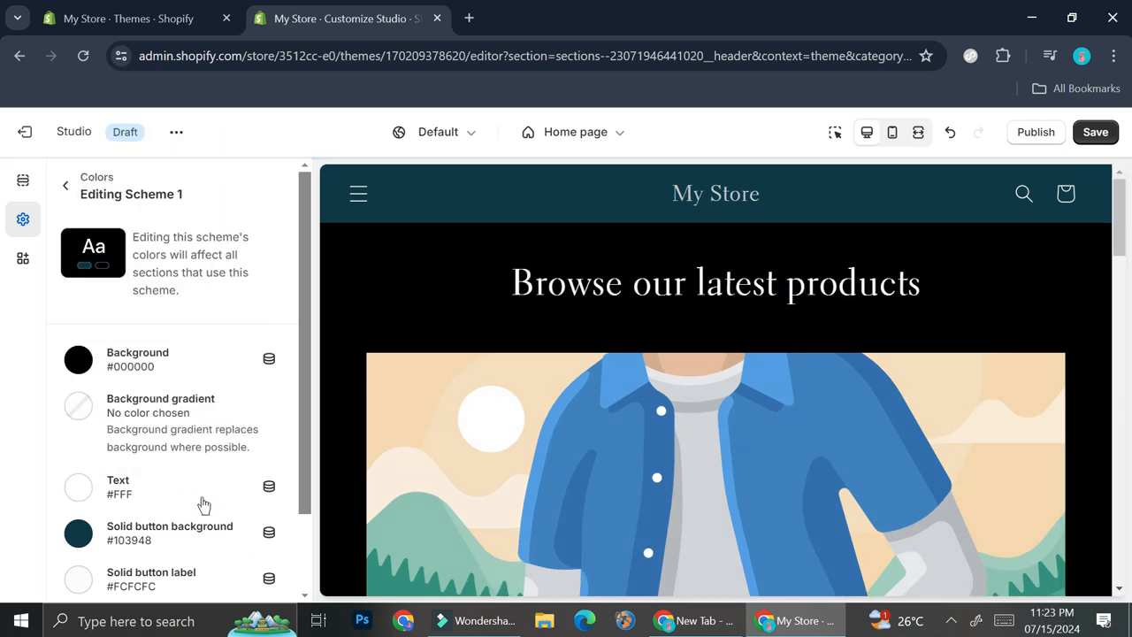
pyautogui.scroll(-3, 519, 419)
pyautogui.click(67, 194)
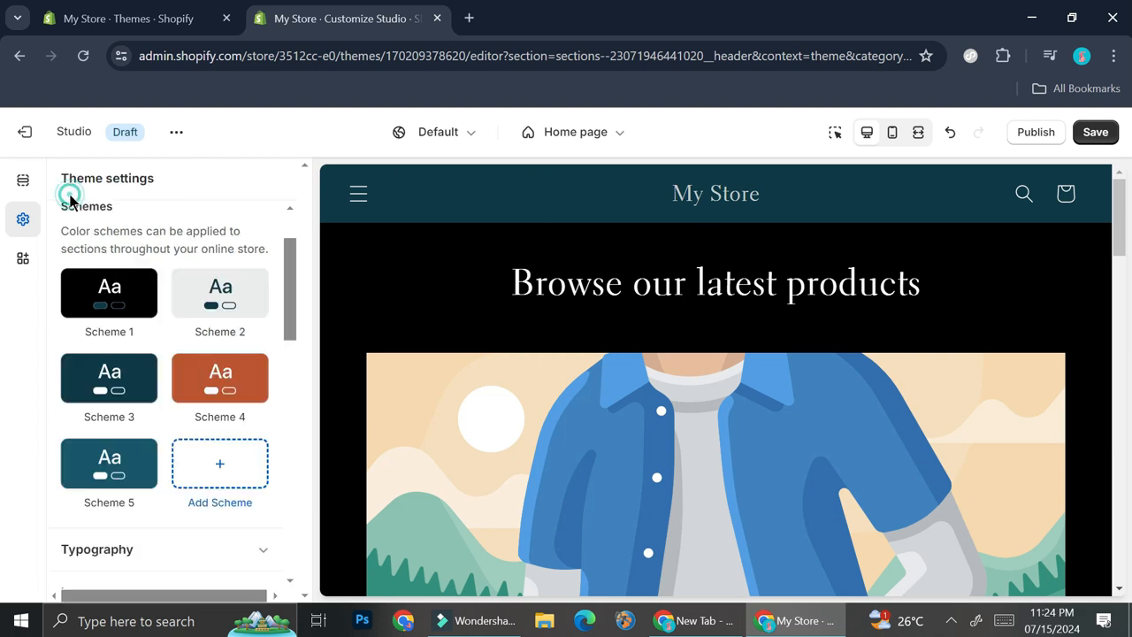
# Reopen Scheme 1 and set its solid button background to #FFF and its solid button label to #000000
pyautogui.click(112, 299)
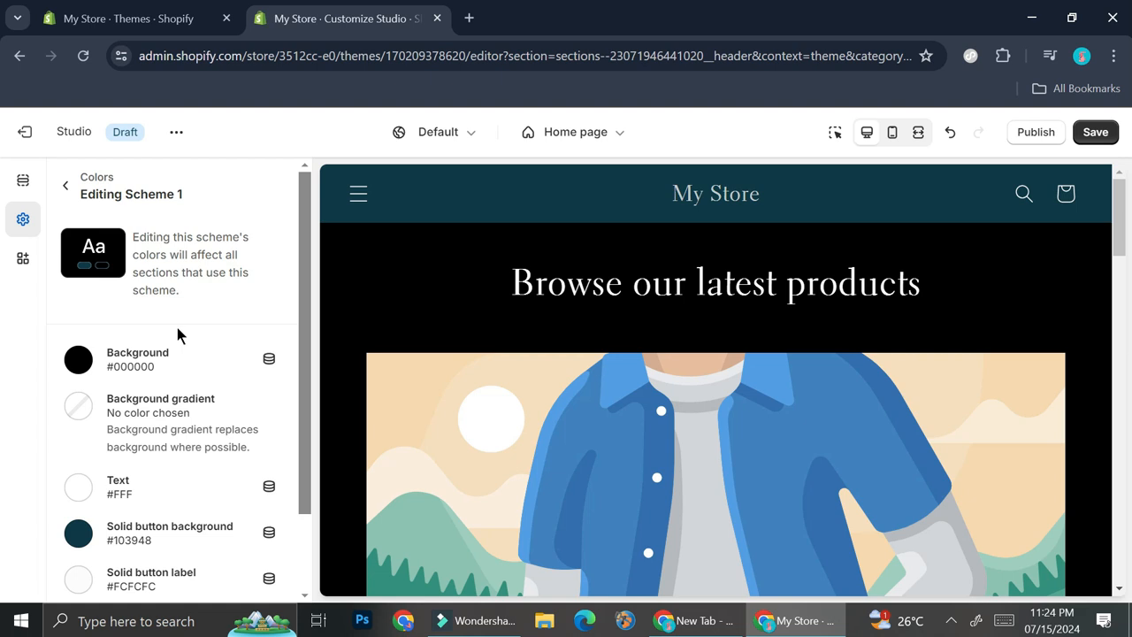
pyautogui.scroll(-1, 125, 398)
pyautogui.click(79, 444)
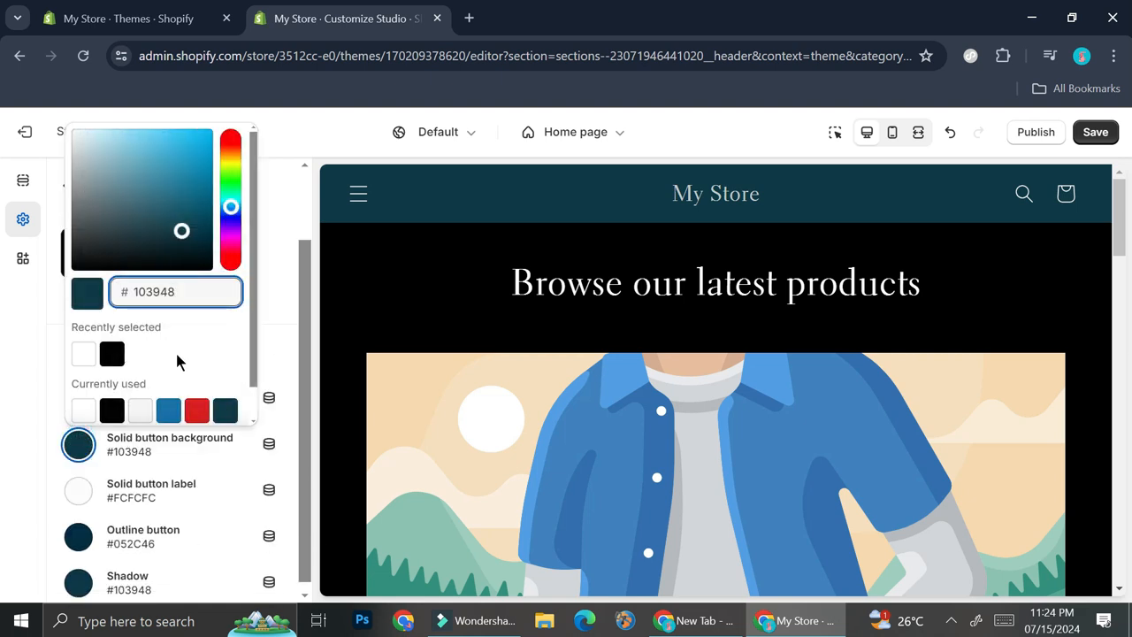
pyautogui.click(85, 359)
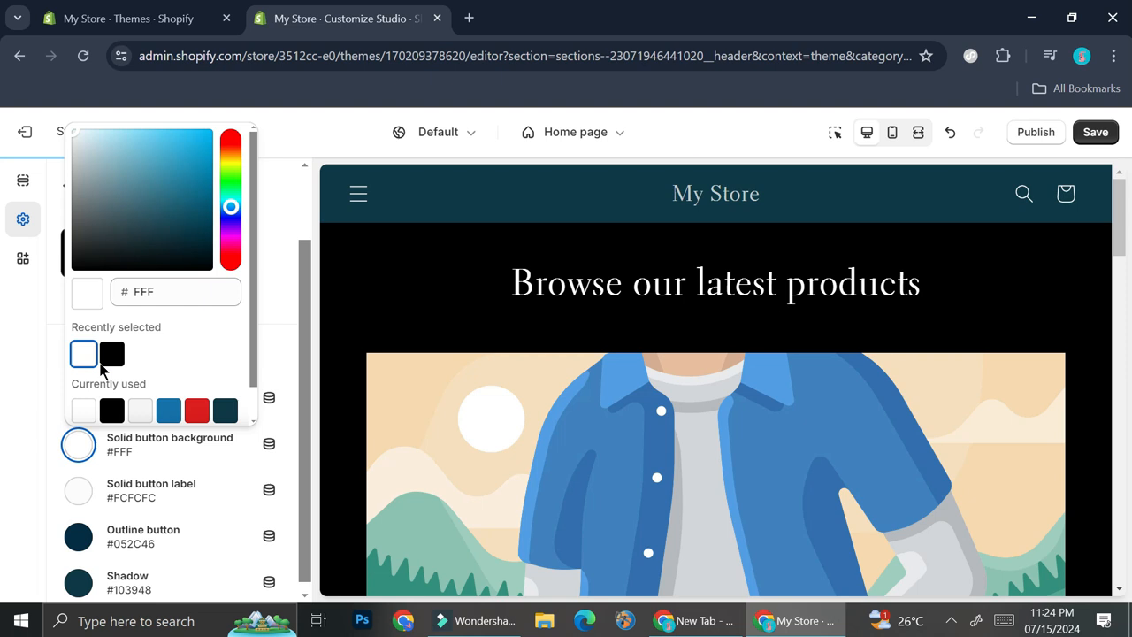
pyautogui.click(177, 497)
pyautogui.click(112, 365)
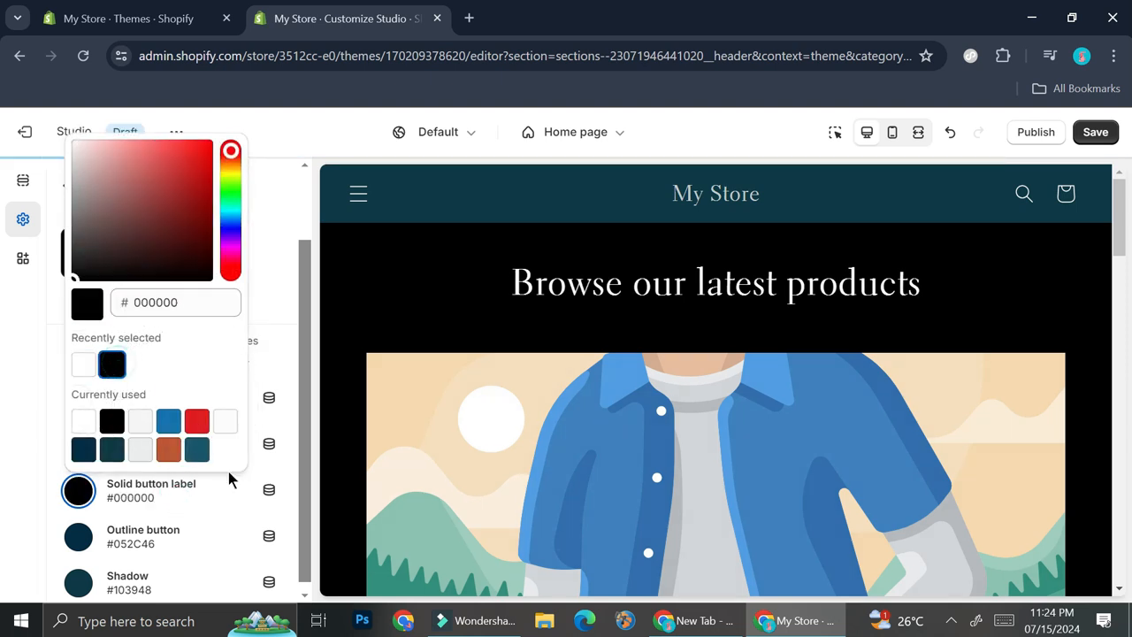
pyautogui.click(227, 519)
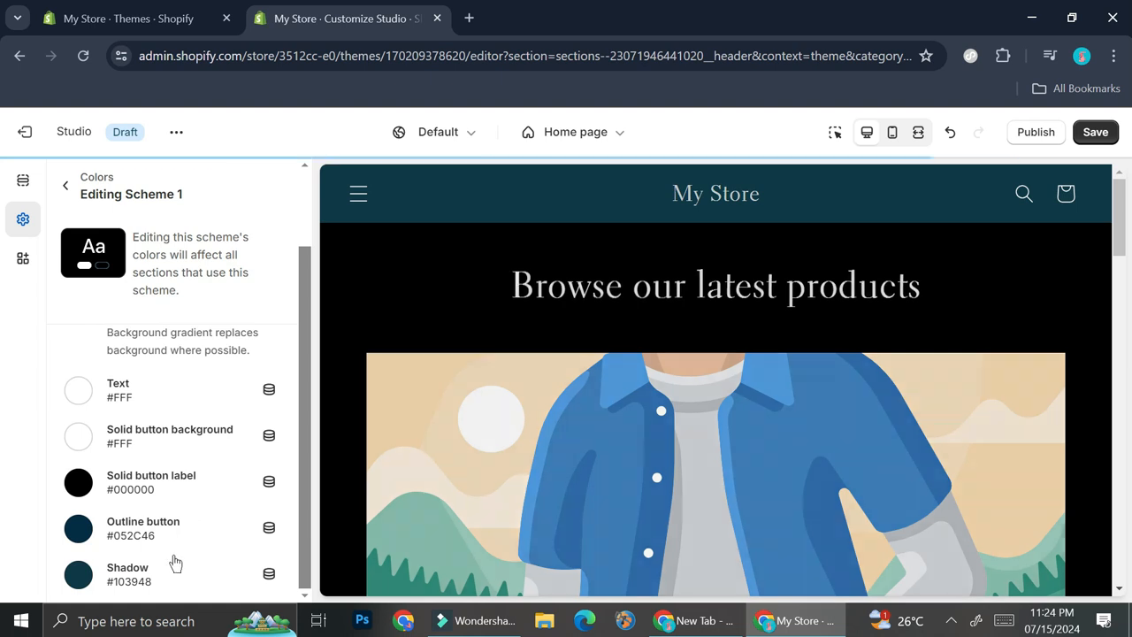
# Check the home page preview down to the featured products and set Scheme 1's outline button color to gray #6E787E
pyautogui.scroll(-5, 435, 458)
pyautogui.scroll(-1, 434, 460)
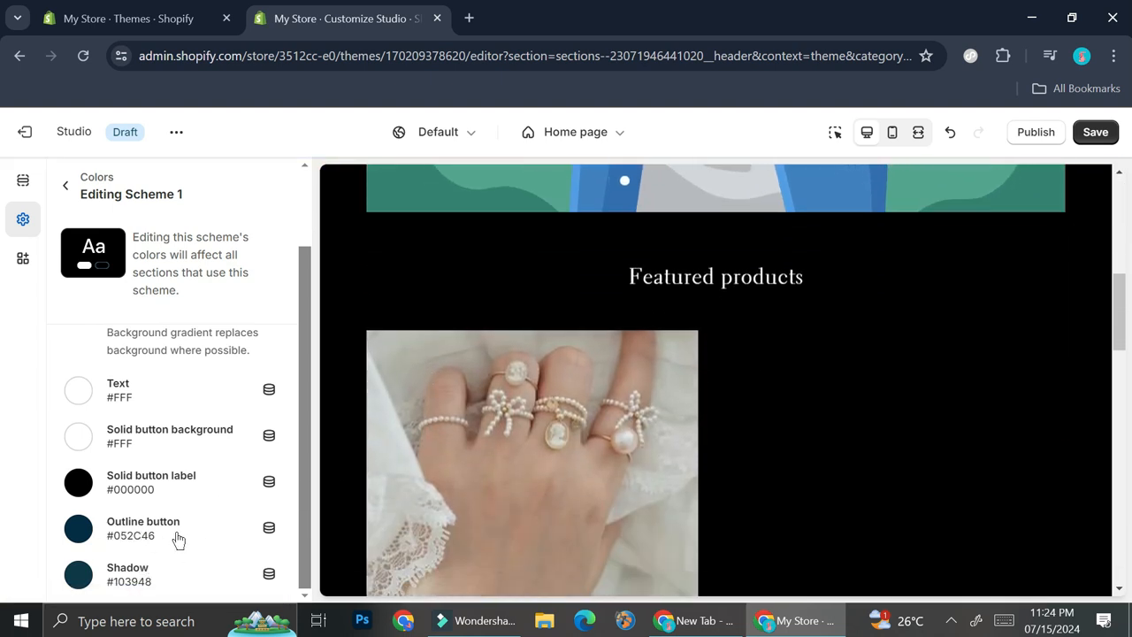
pyautogui.scroll(2, 207, 507)
pyautogui.scroll(6, 701, 409)
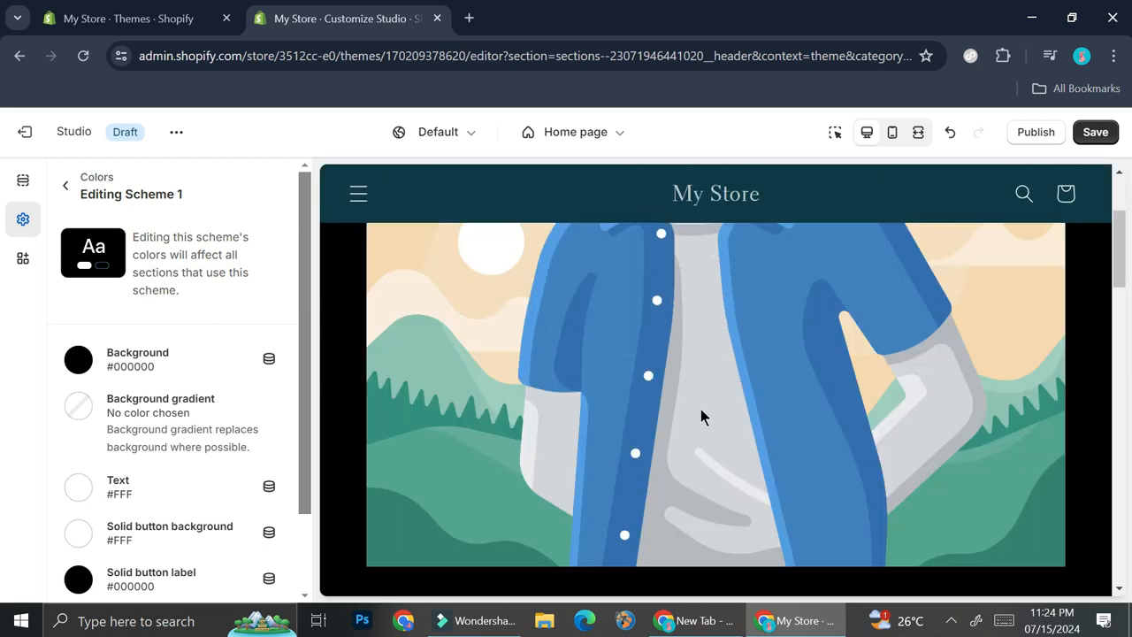
pyautogui.click(65, 185)
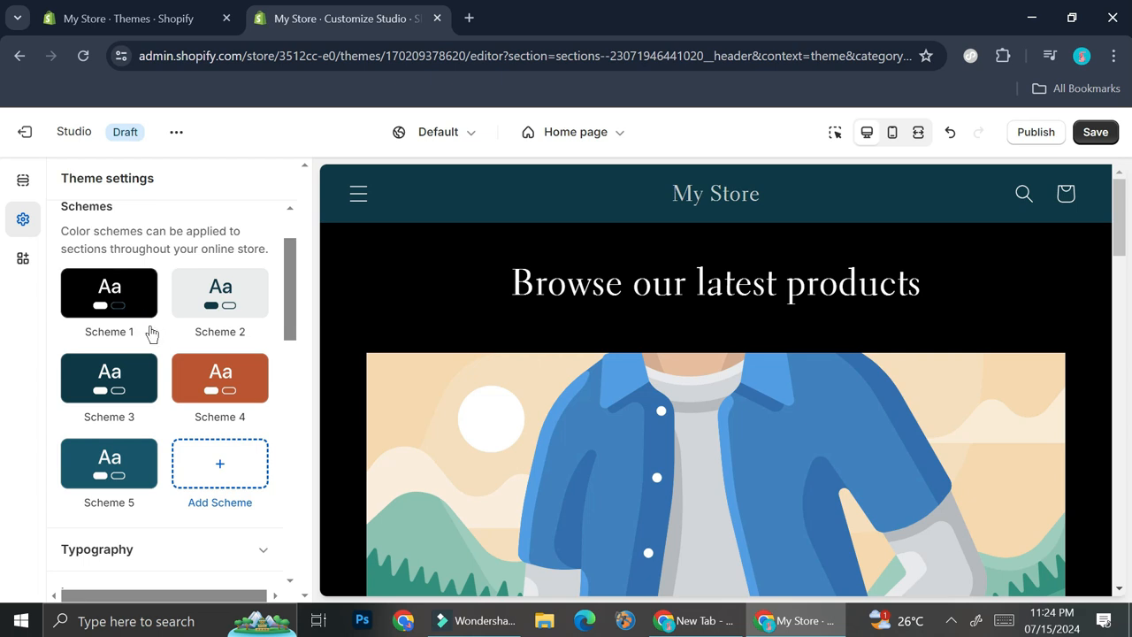
pyautogui.click(131, 303)
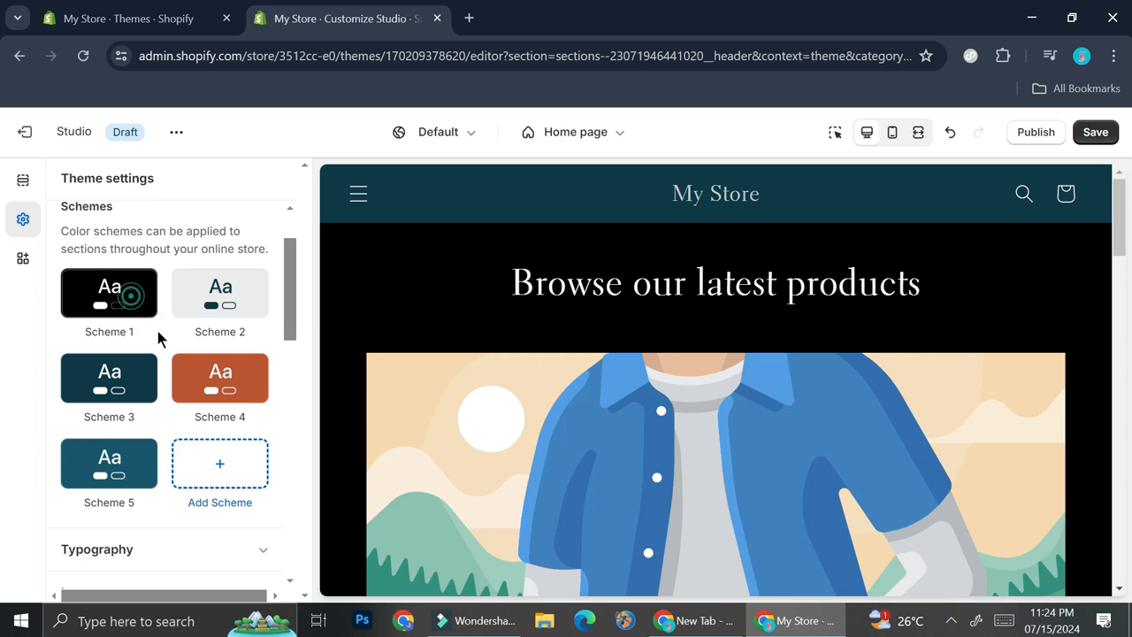
pyautogui.click(142, 526)
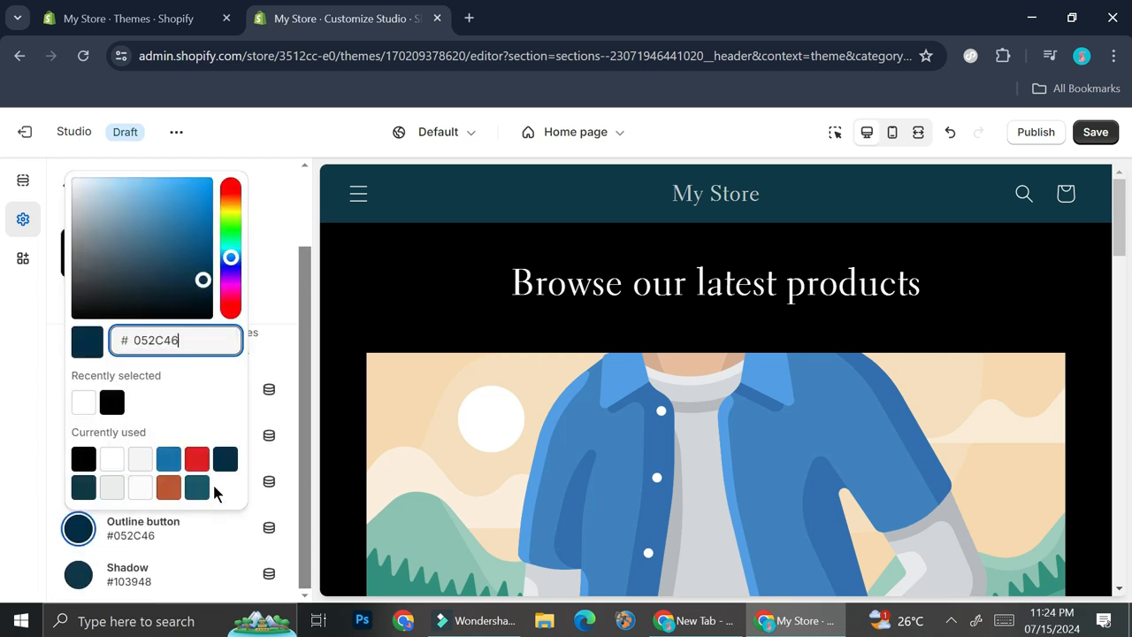
pyautogui.moveTo(203, 279); pyautogui.dragTo(92, 256)
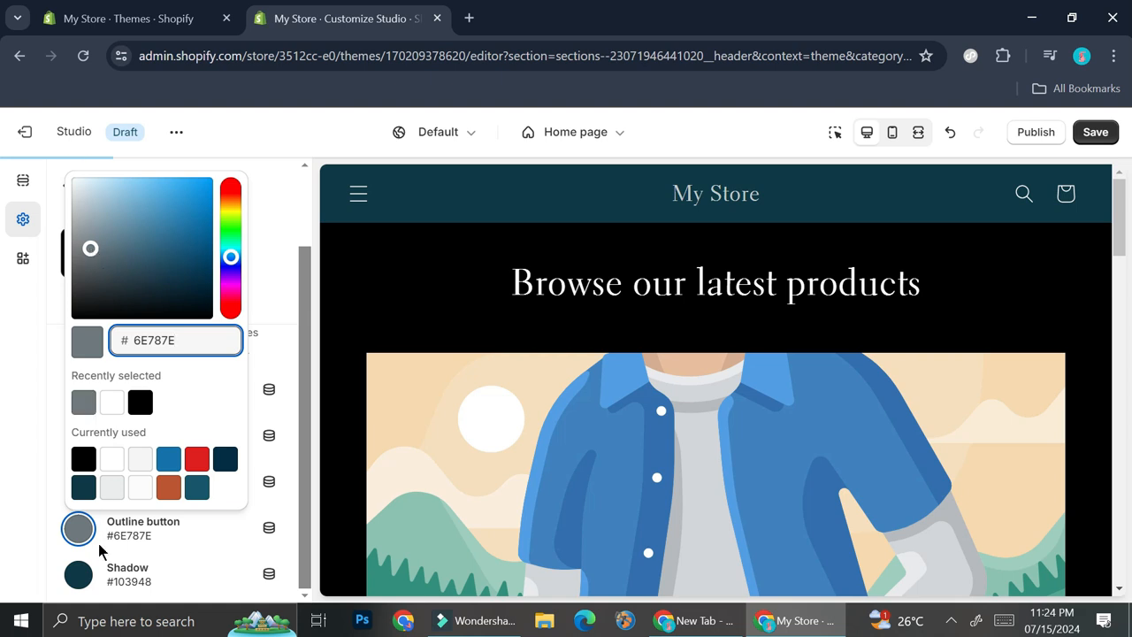
# Set the shadow color of Scheme 1 to dark gray #415055 and leave the scheme editor
pyautogui.click(142, 578)
pyautogui.moveTo(136, 331); pyautogui.dragTo(105, 323)
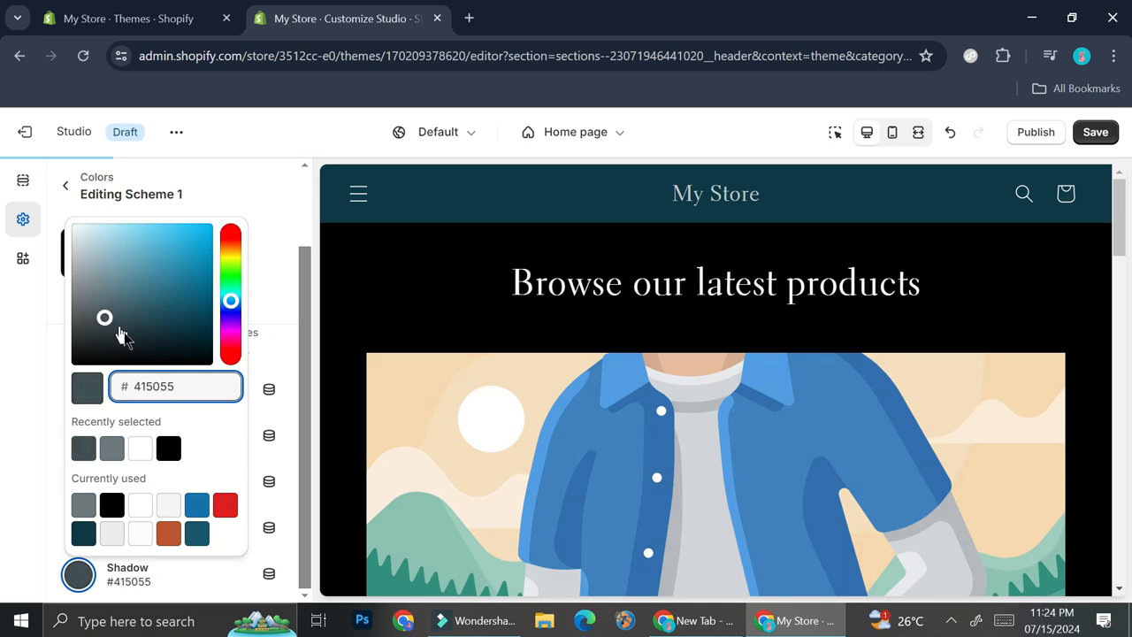
pyautogui.click(62, 189)
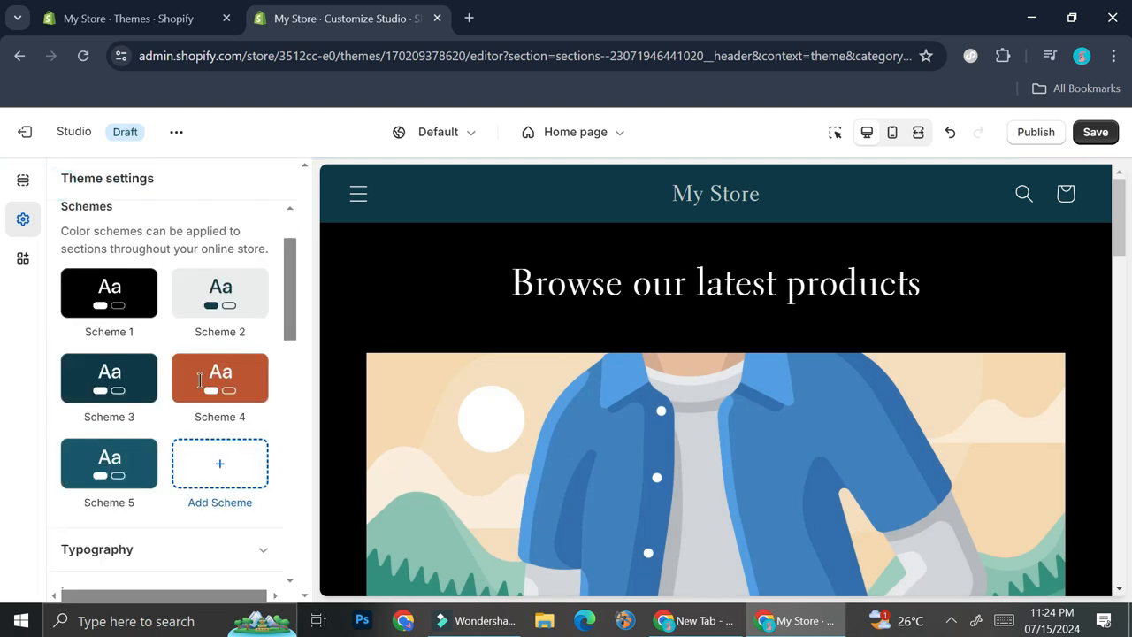
# Look over the remaining theme settings categories and return to the Header section's settings
pyautogui.scroll(-4, 160, 310)
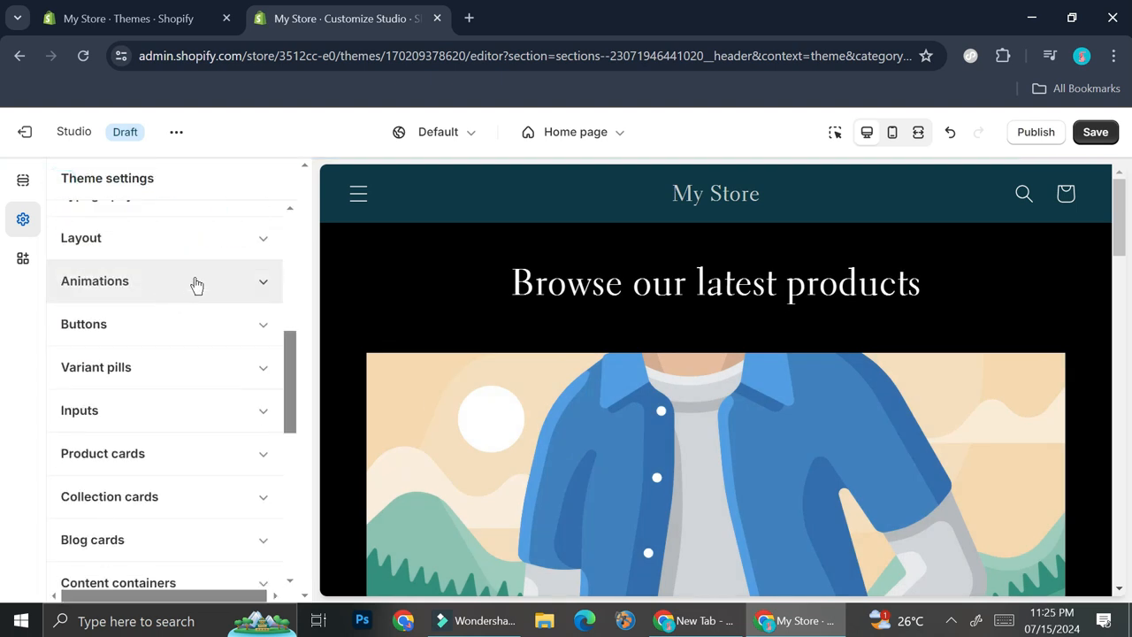
pyautogui.scroll(3, 195, 283)
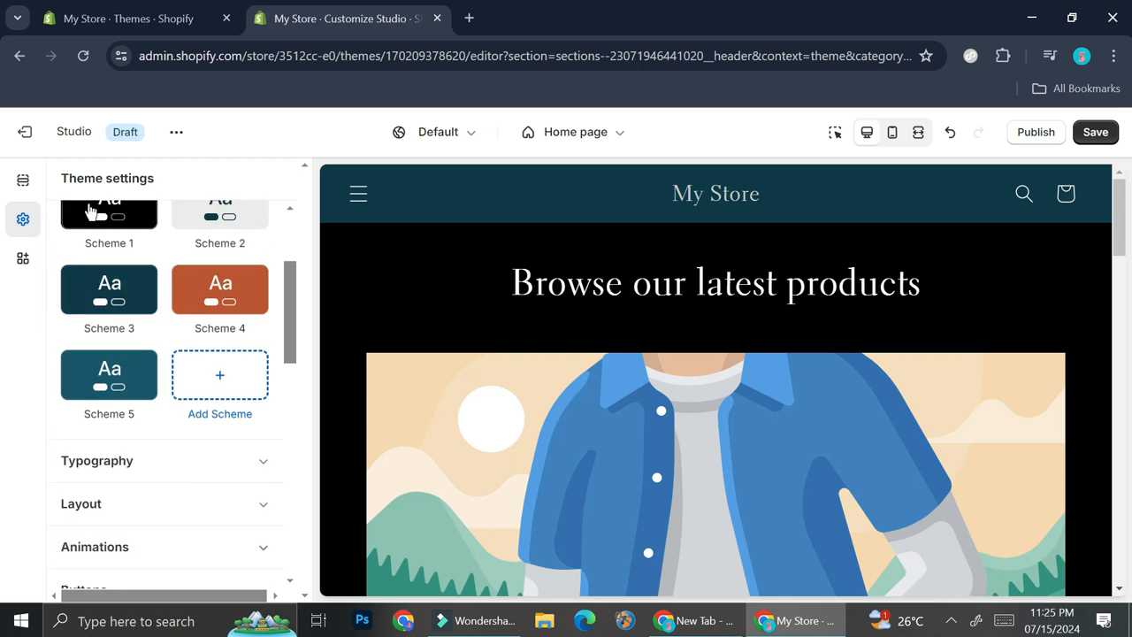
pyautogui.click(21, 182)
pyautogui.scroll(-3, 227, 301)
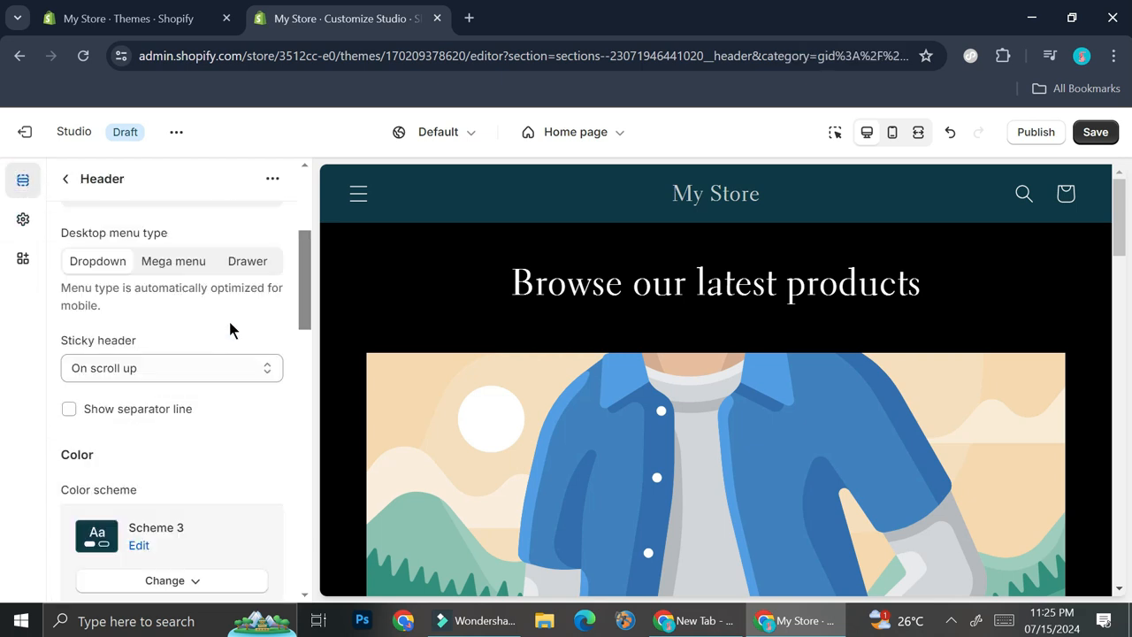
# Set the header's menu color scheme to Scheme 2 and open the menu drawer in the preview to check it
pyautogui.scroll(-5, 227, 314)
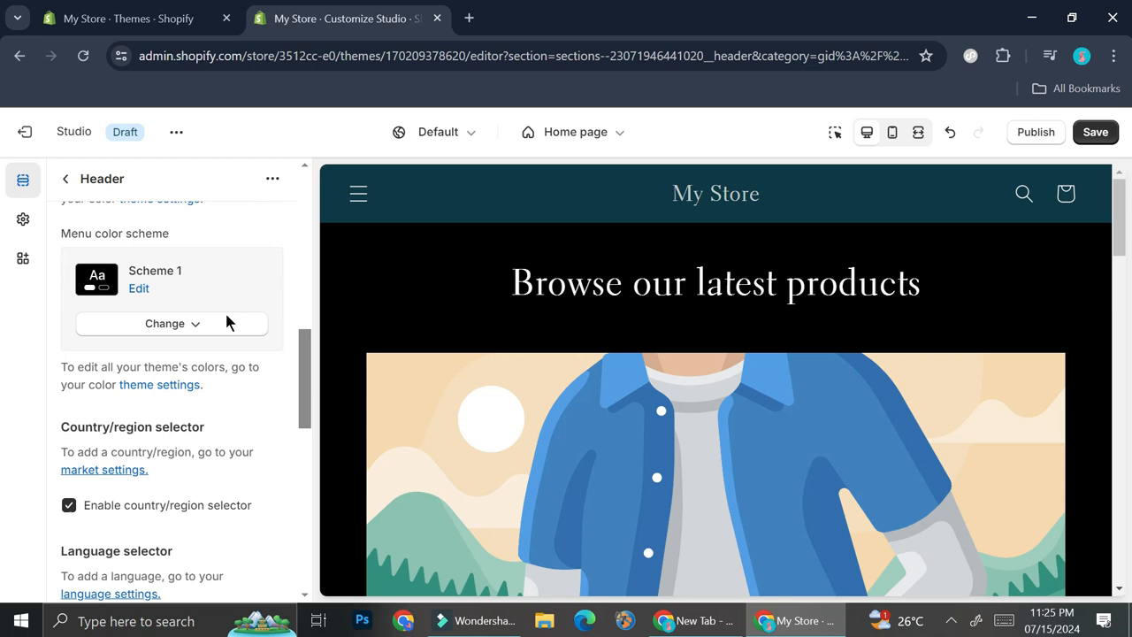
pyautogui.scroll(2, 212, 304)
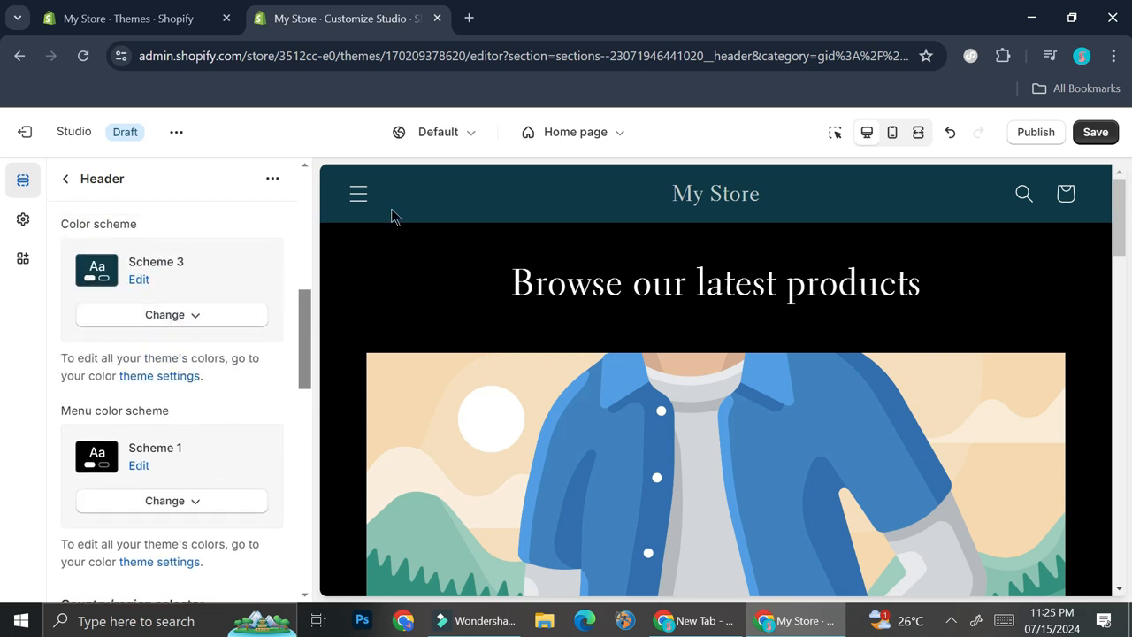
pyautogui.click(356, 200)
pyautogui.click(355, 197)
pyautogui.click(152, 500)
pyautogui.click(157, 318)
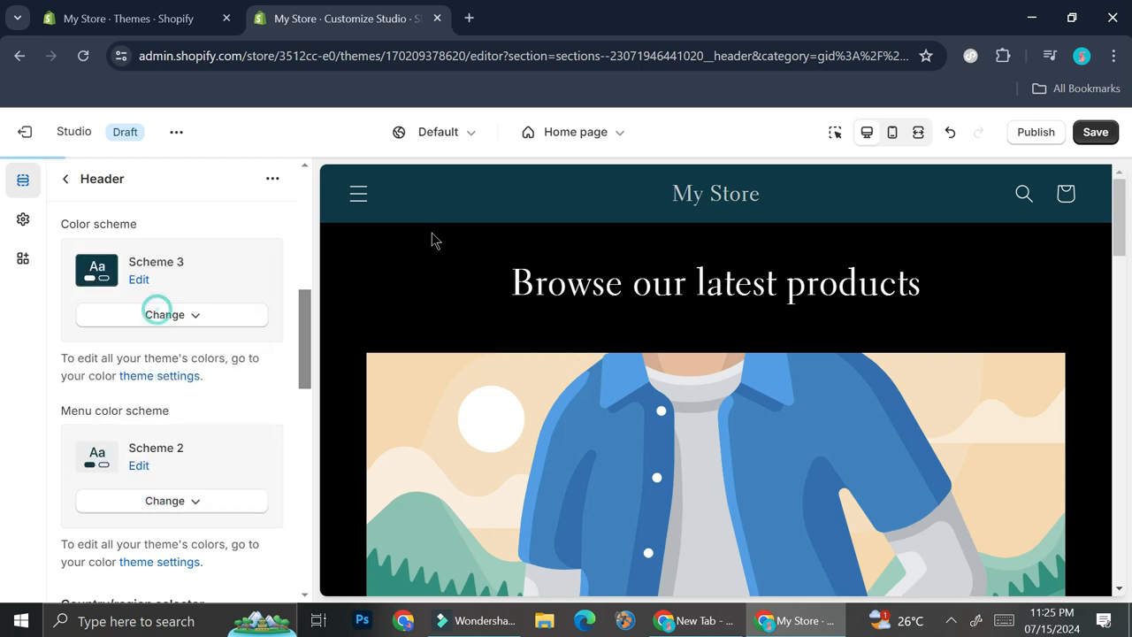
pyautogui.click(361, 196)
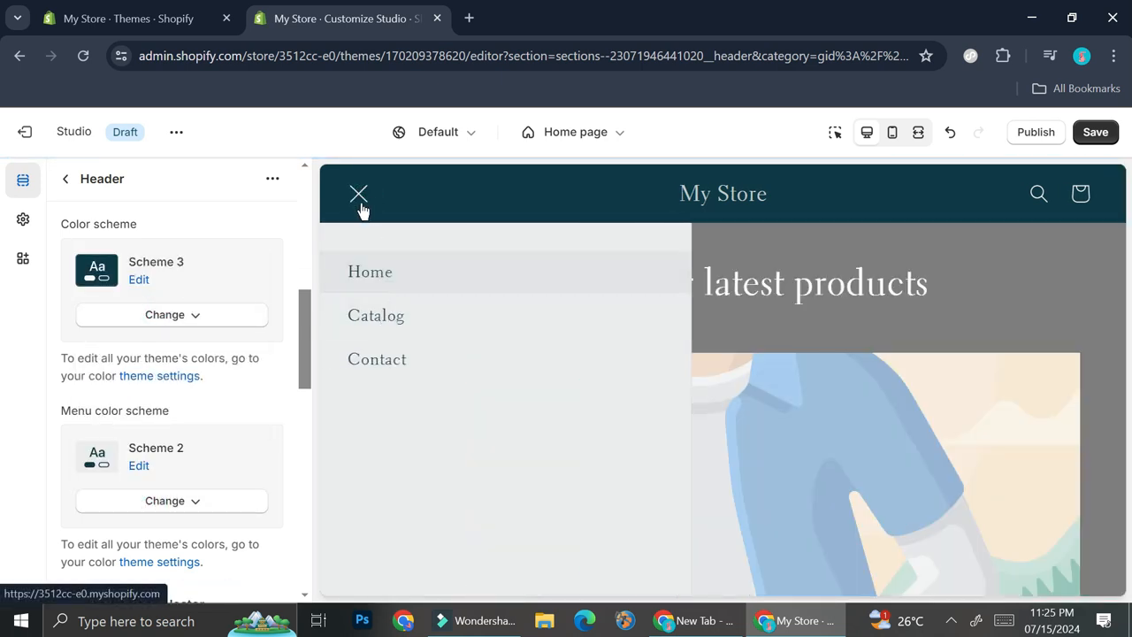
# Set the header's own color scheme to Scheme 1 and return to the home page's section list
pyautogui.click(200, 320)
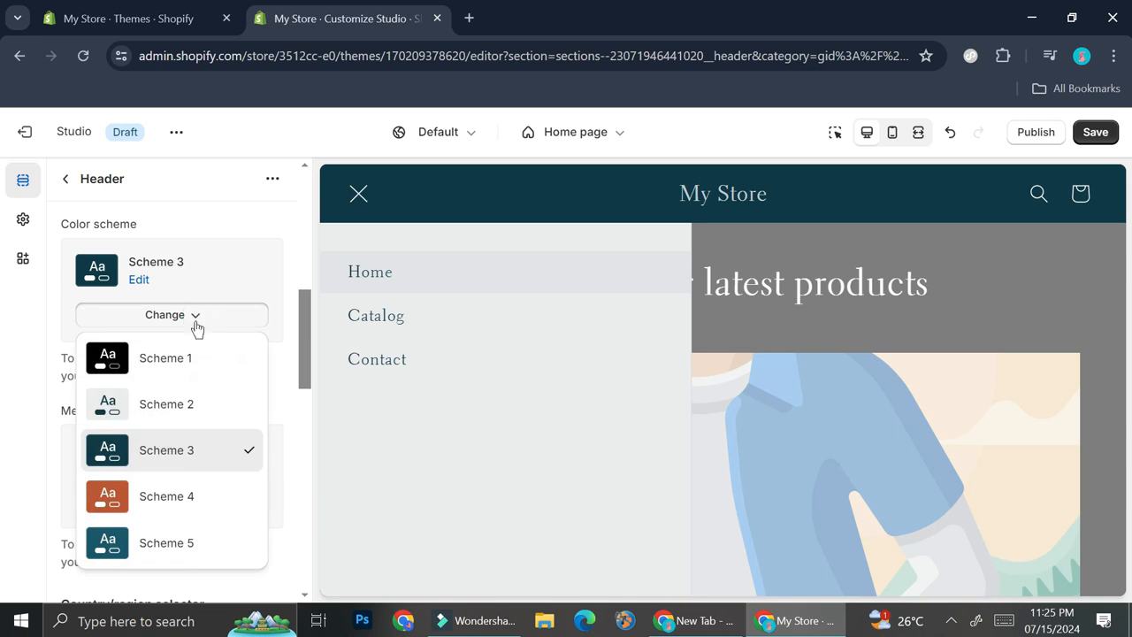
pyautogui.click(173, 356)
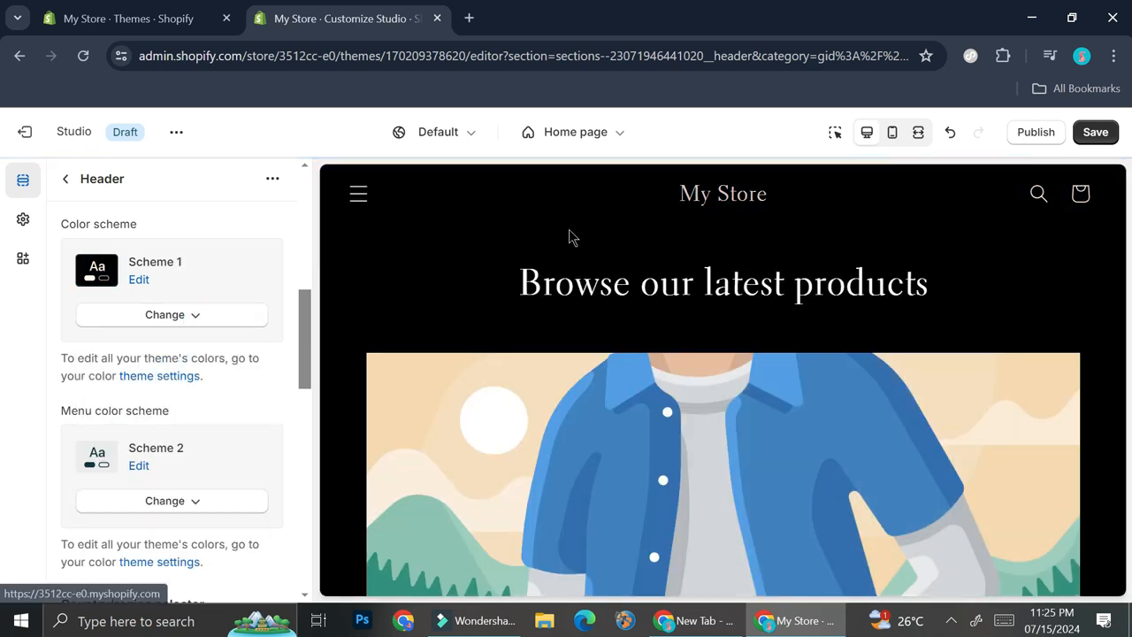
pyautogui.scroll(5, 169, 239)
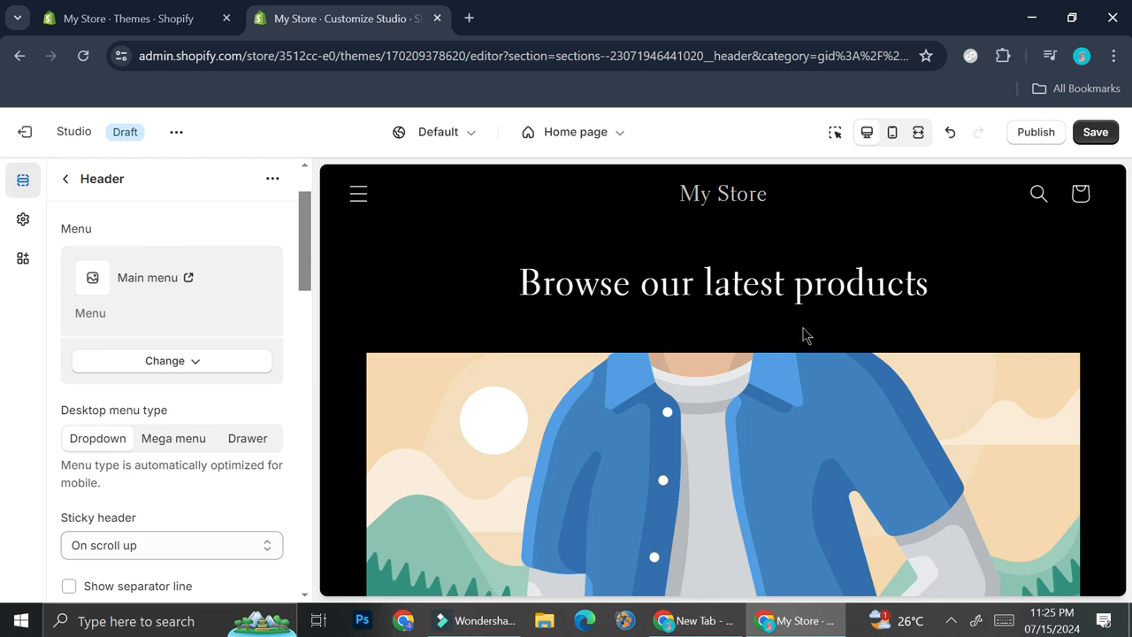
pyautogui.click(67, 180)
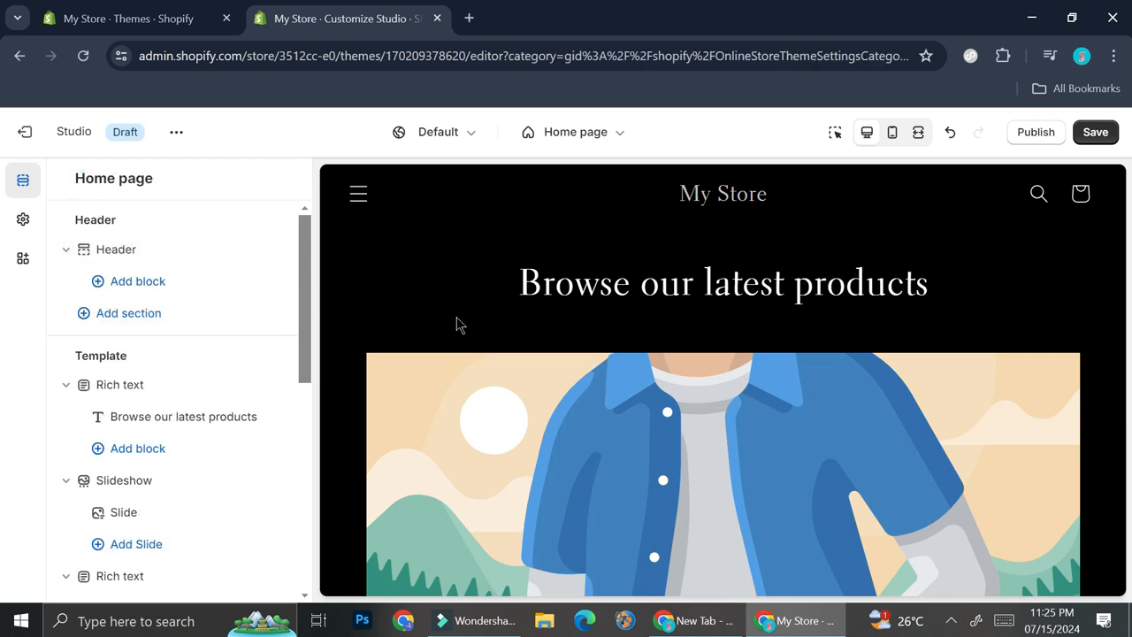
# Try Scheme 2 on the first Rich text section, set its color scheme back to Scheme 1 and return to the section list
pyautogui.click(128, 385)
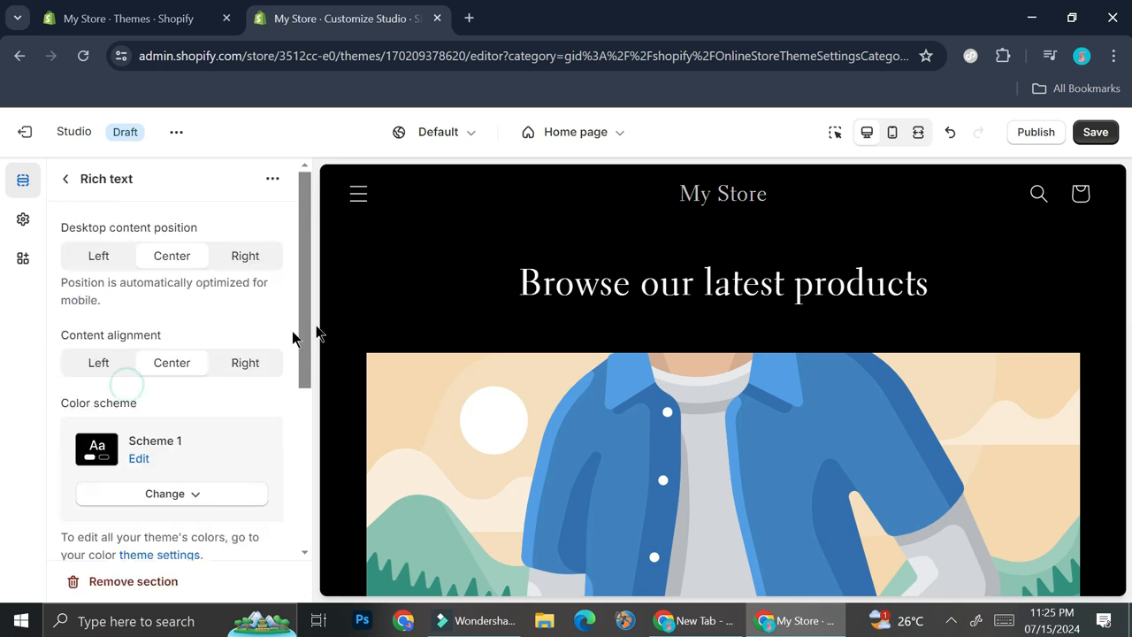
pyautogui.click(138, 459)
pyautogui.click(278, 180)
pyautogui.click(114, 495)
pyautogui.click(168, 313)
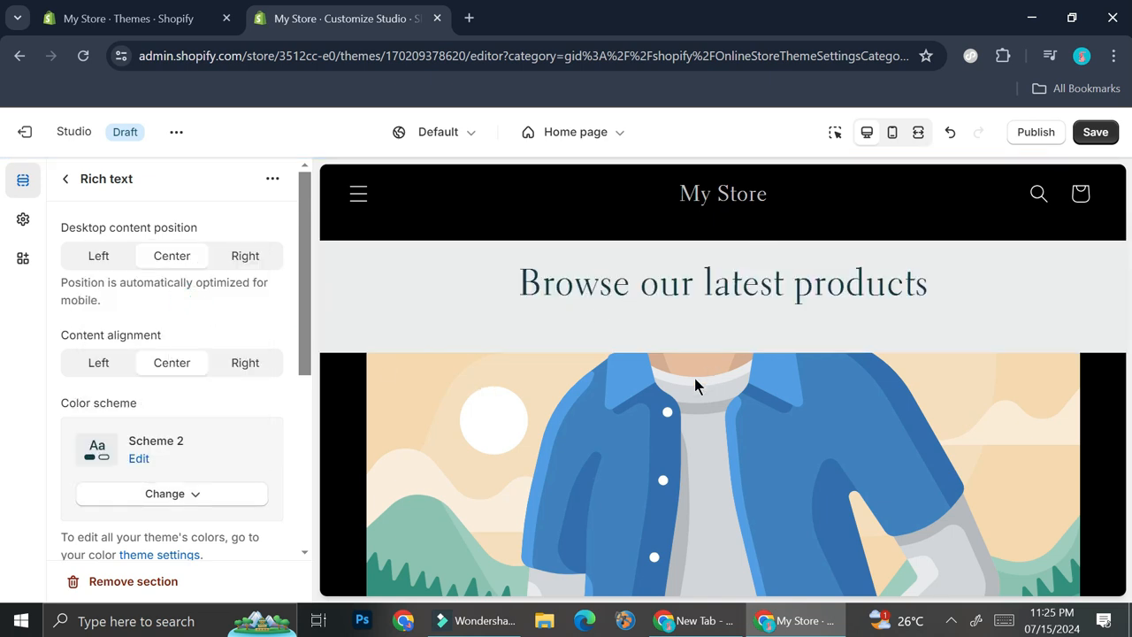
pyautogui.click(172, 497)
pyautogui.click(202, 266)
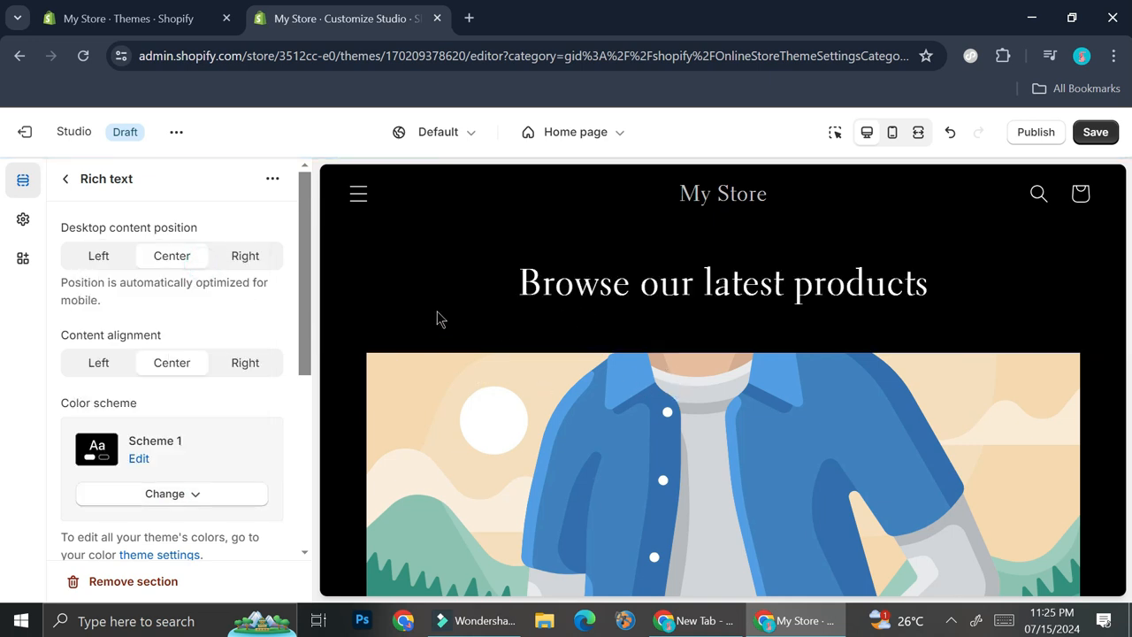
pyautogui.click(68, 180)
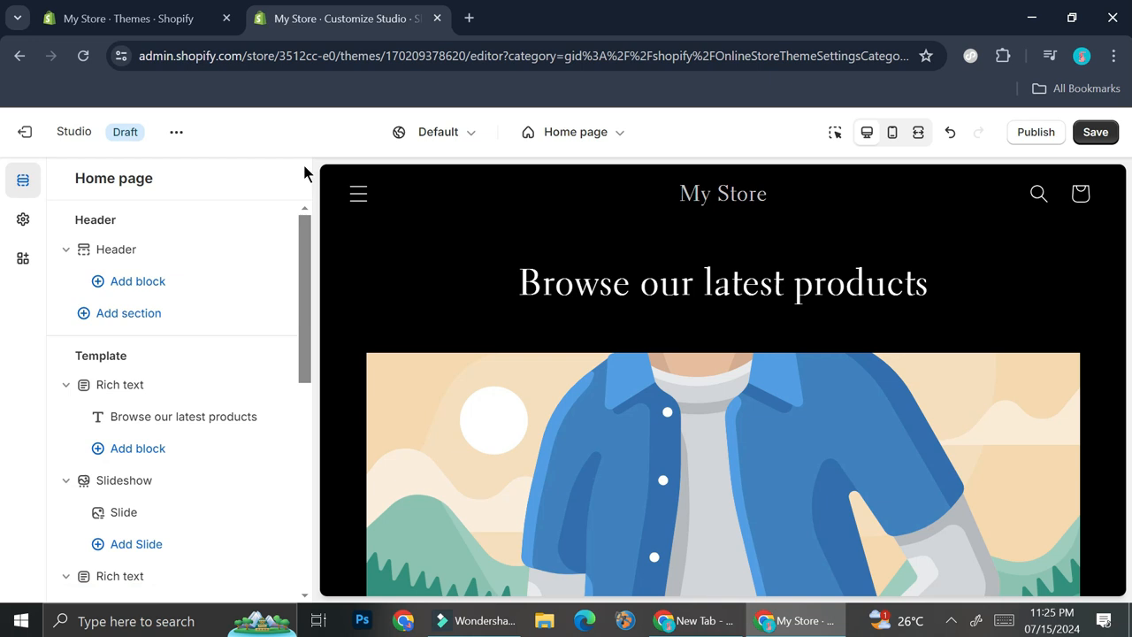
# Expand the Logo category in the theme settings and open Canva in a new browser tab
pyautogui.click(23, 219)
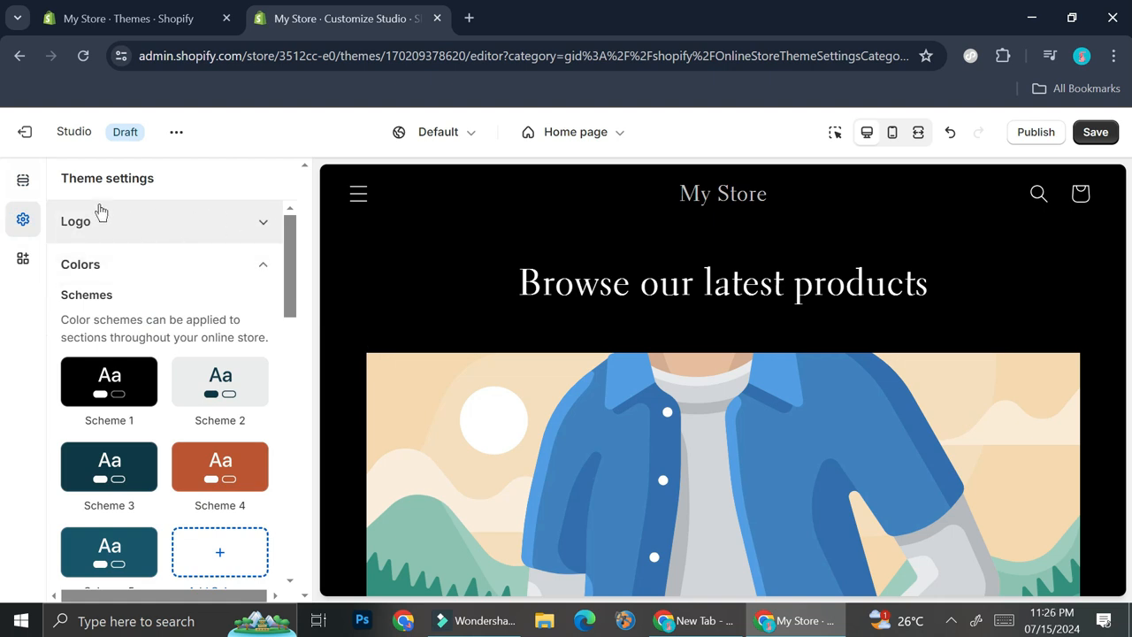
pyautogui.click(164, 227)
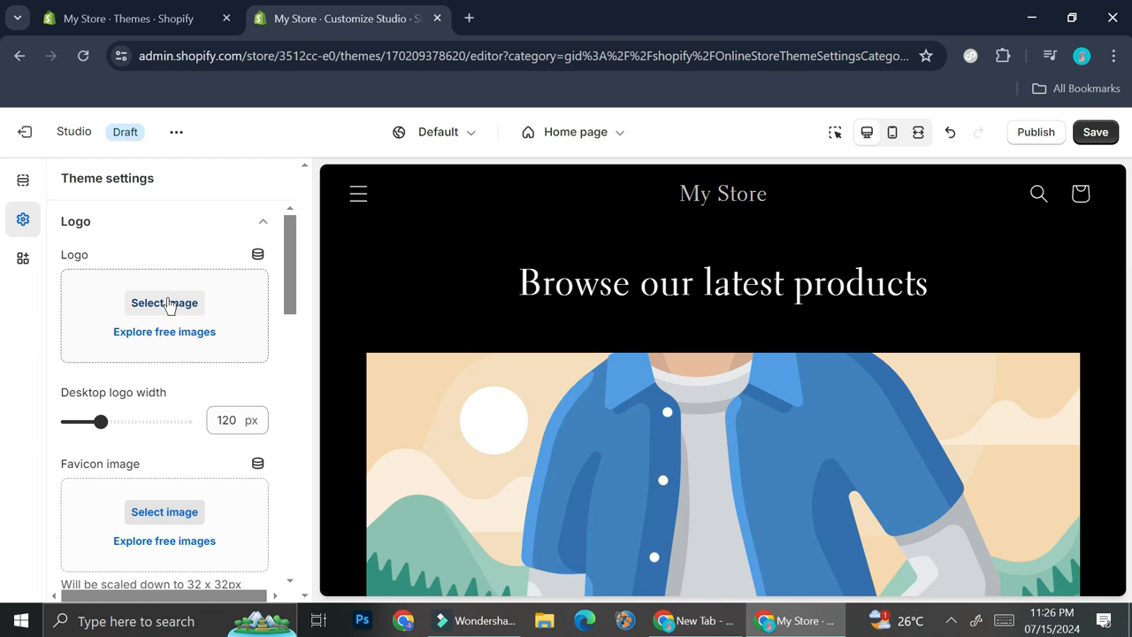
pyautogui.click(470, 19)
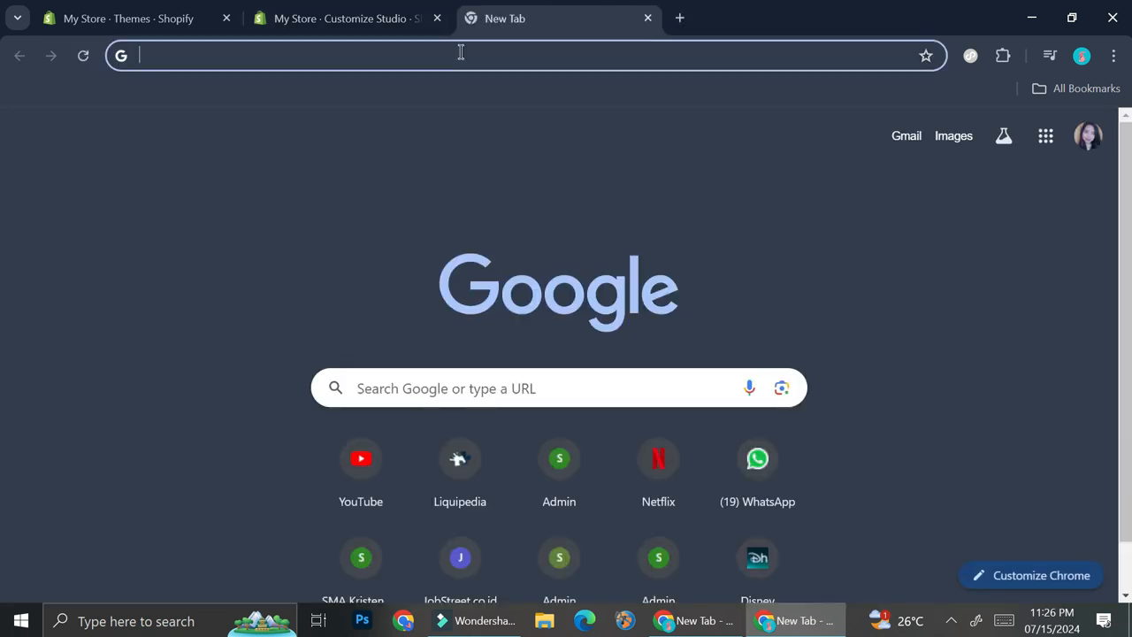
pyautogui.write('canv')
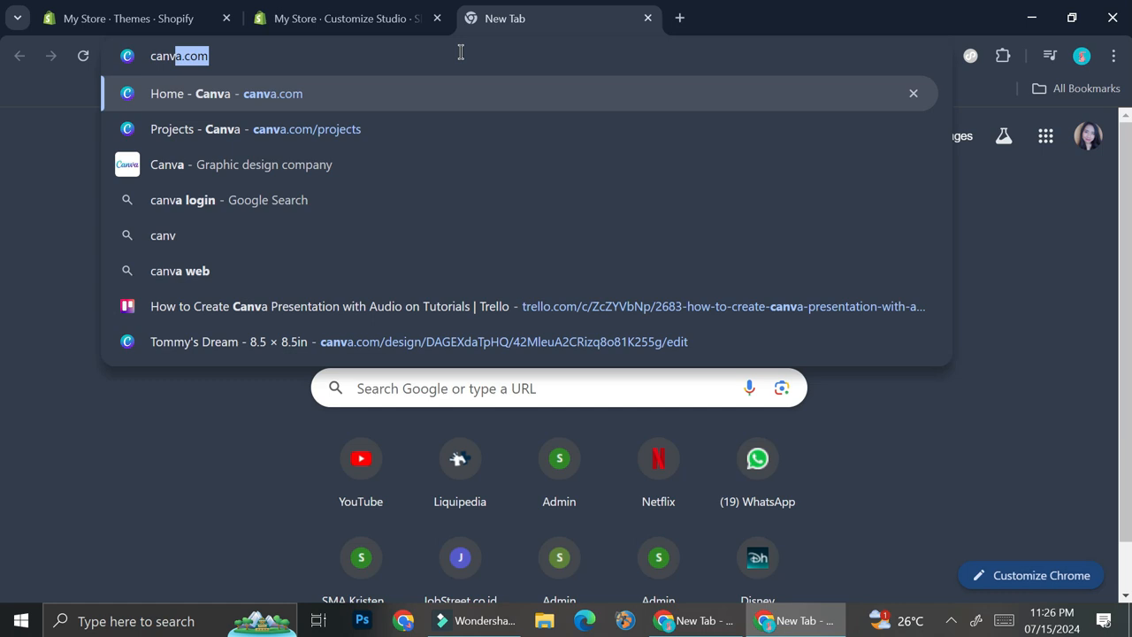
pyautogui.click(440, 92)
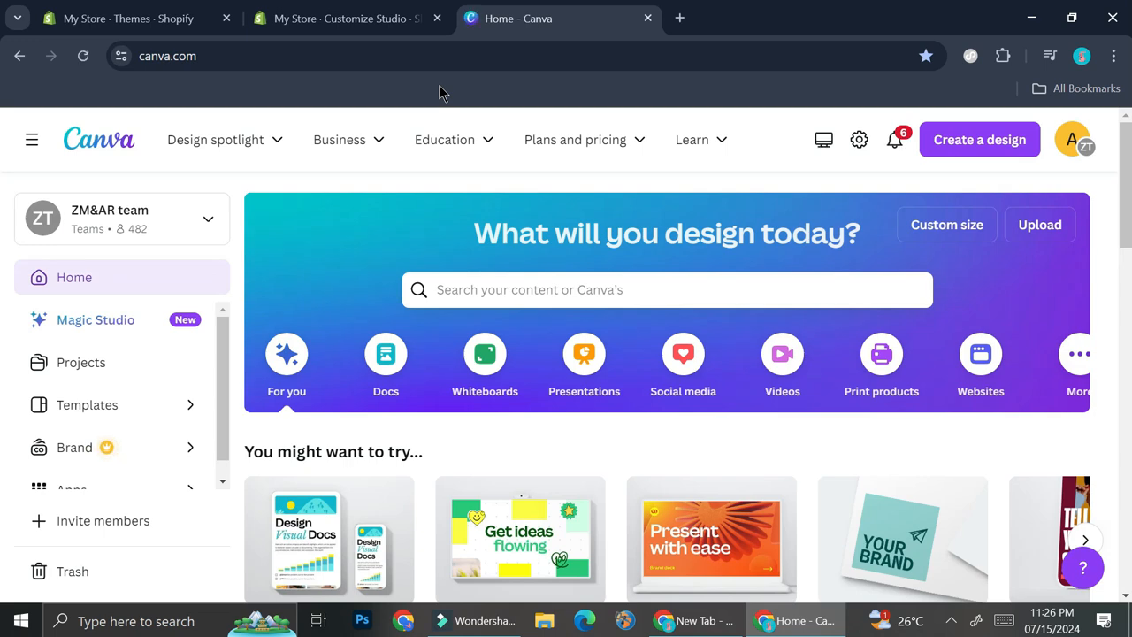
# Search the Canva templates for "music studio logo"
pyautogui.click(452, 278)
pyautogui.write('logo')
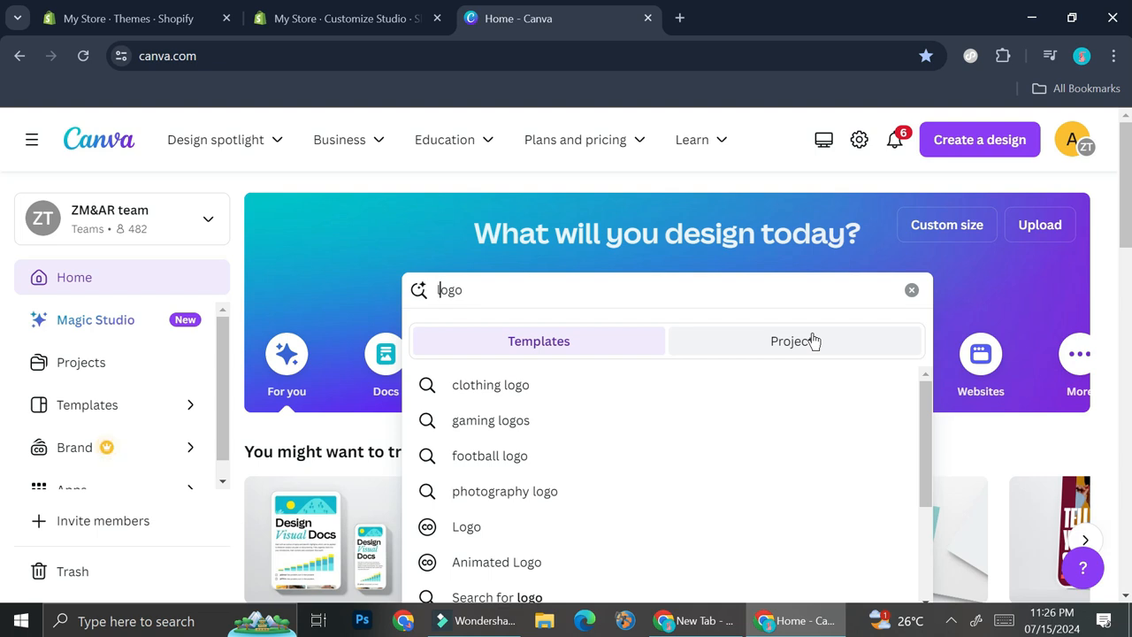
pyautogui.write('music s')
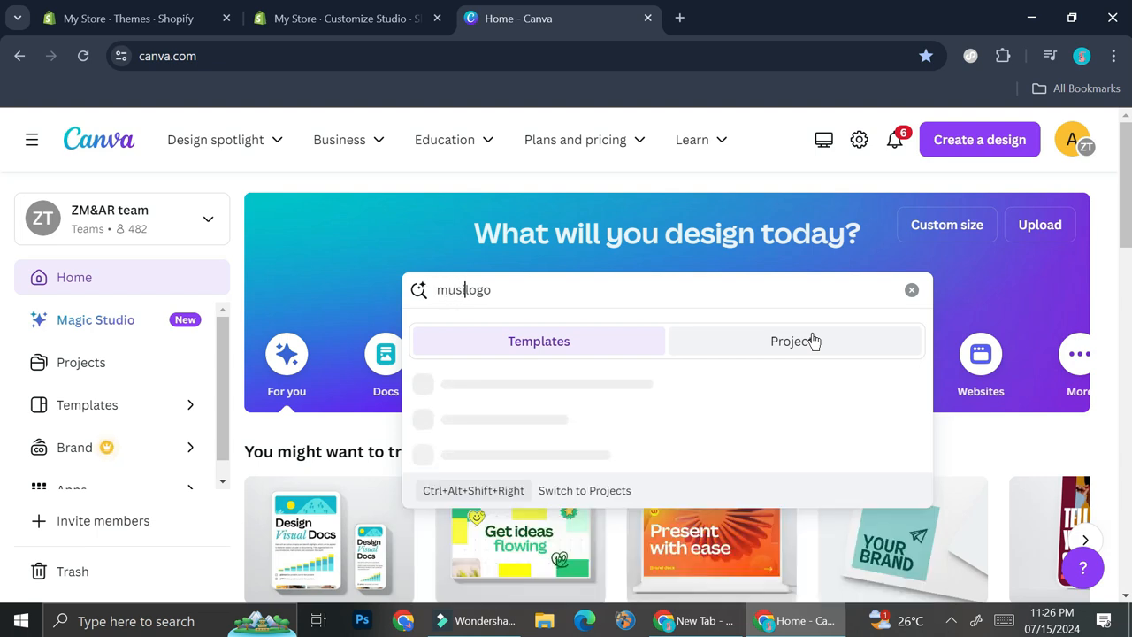
pyautogui.write('tudia')
pyautogui.press('BackSpace')
pyautogui.write('o')
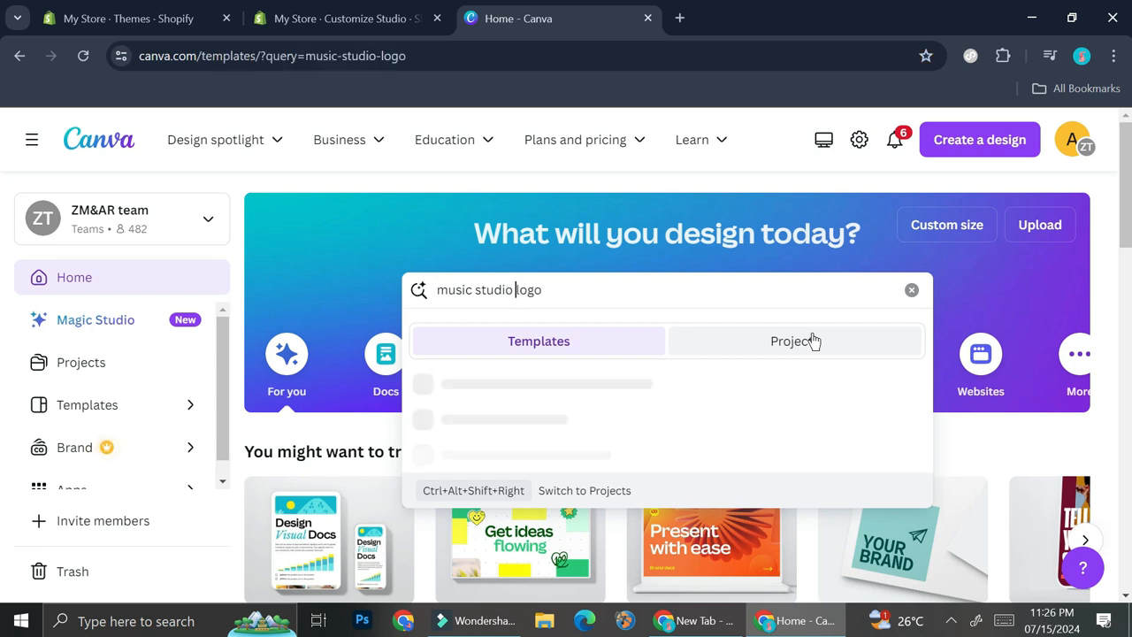
pyautogui.press('Return')
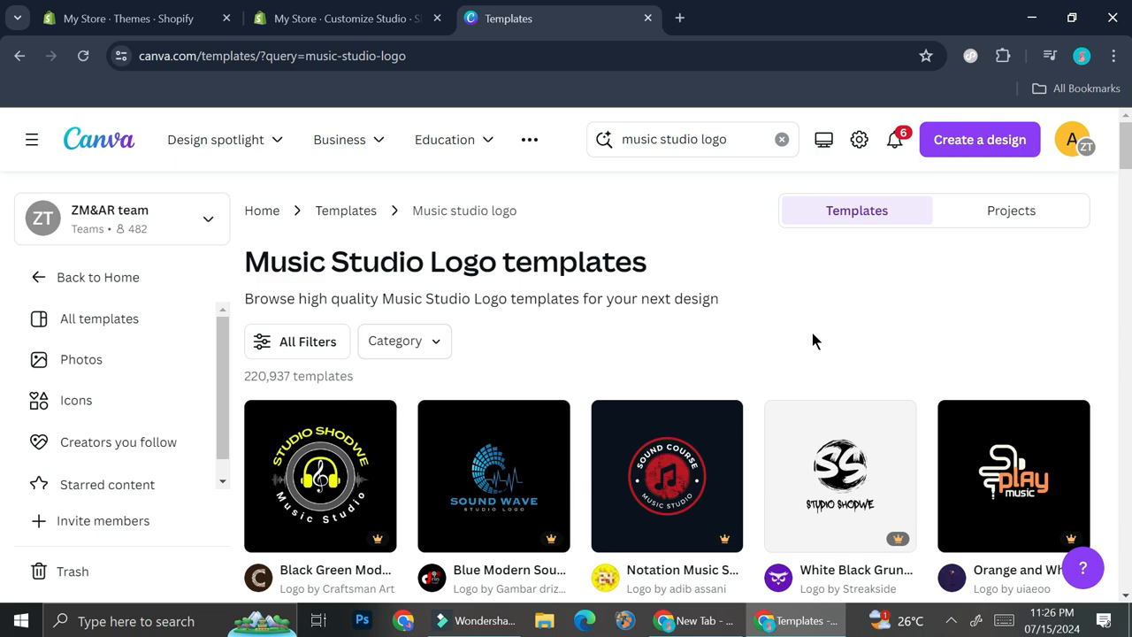
# Browse the logo templates and open the Black Sound Waves Music Studio Logo for customizing
pyautogui.scroll(-3, 840, 345)
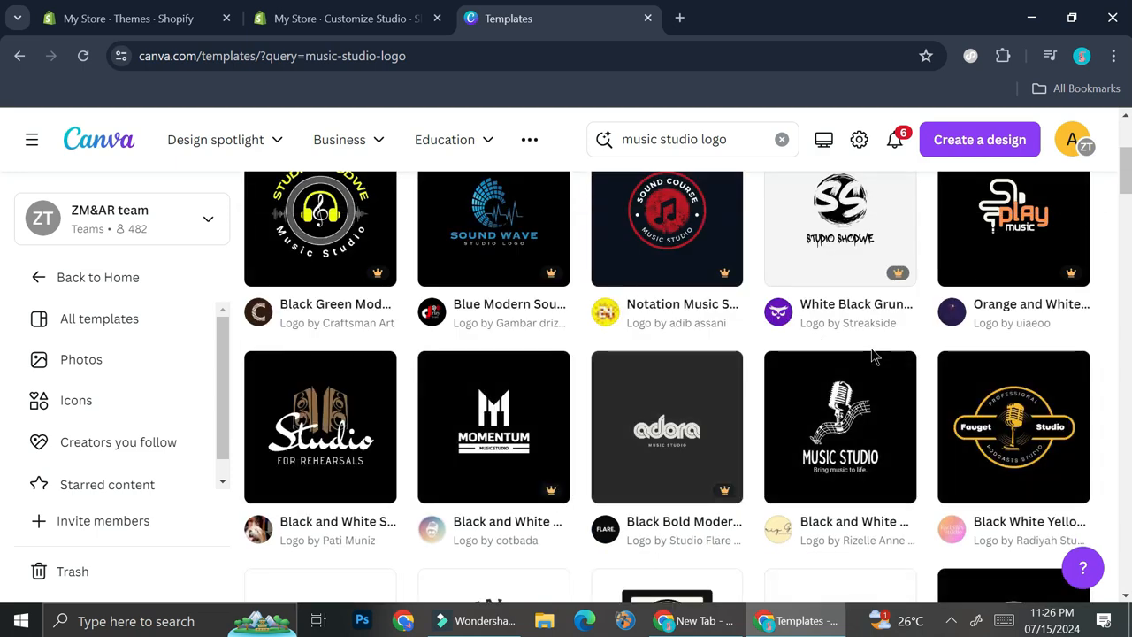
pyautogui.scroll(-3, 844, 358)
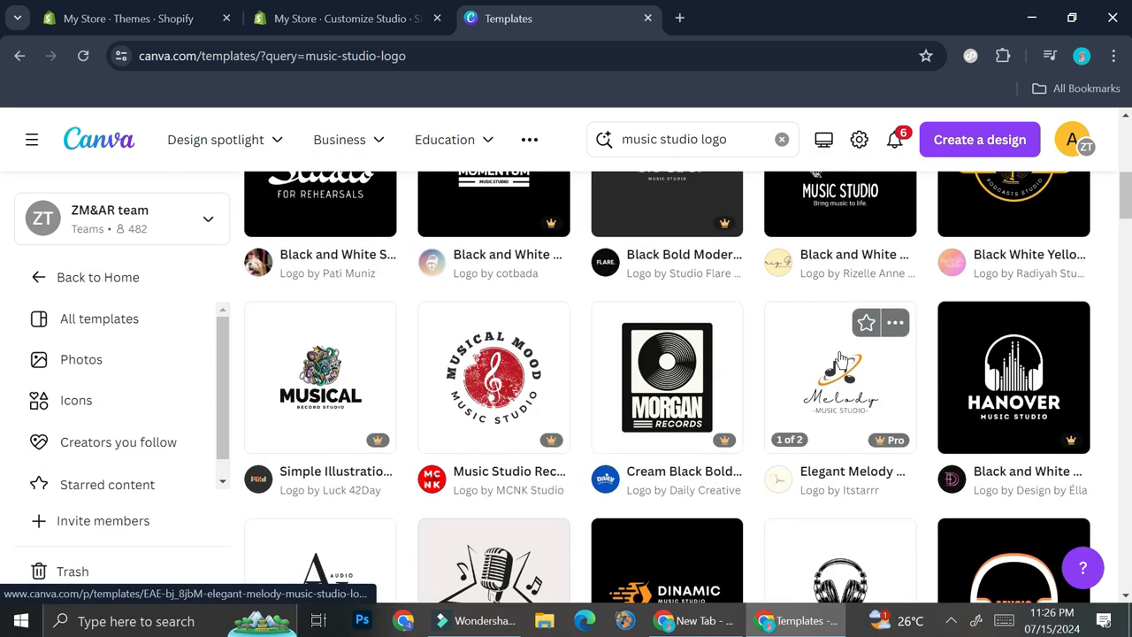
pyautogui.scroll(-1, 840, 358)
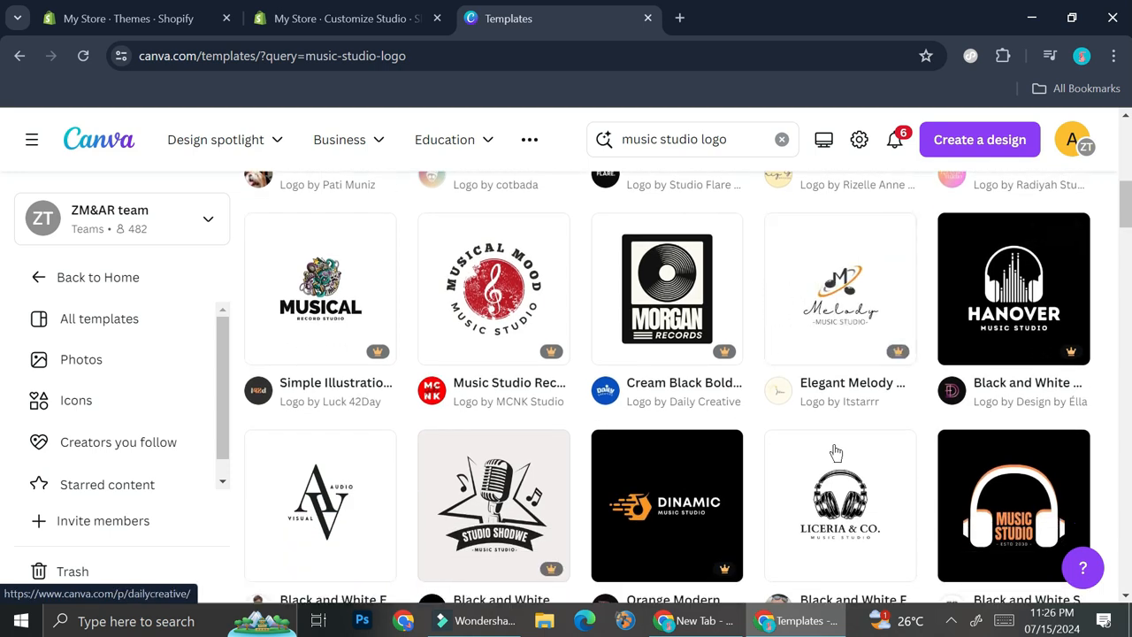
pyautogui.scroll(-2, 940, 481)
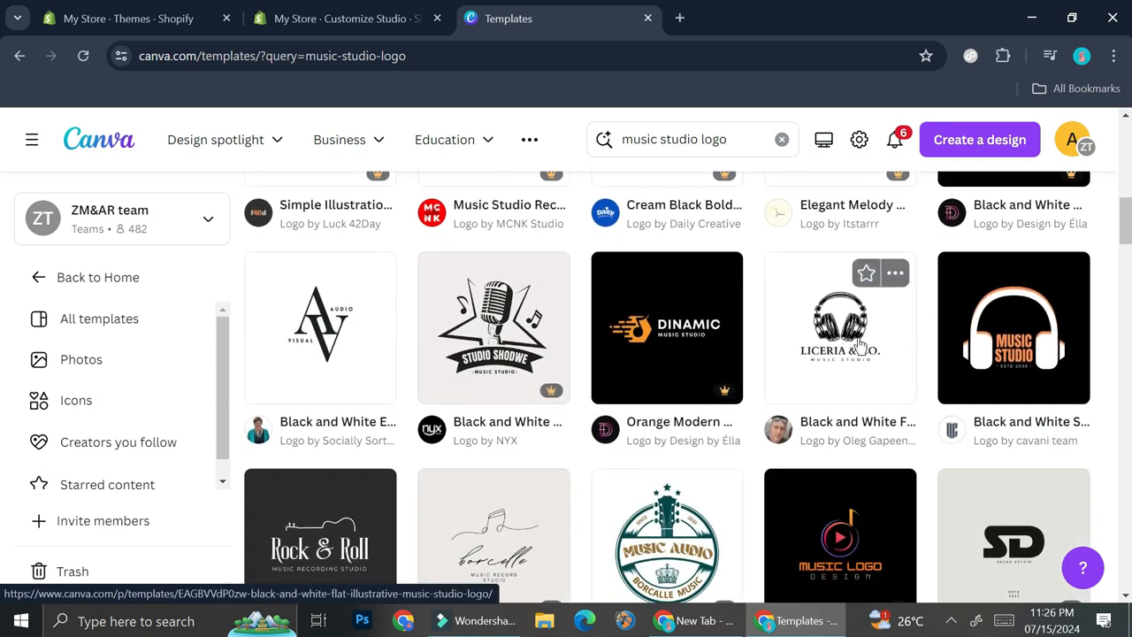
pyautogui.scroll(-2, 869, 348)
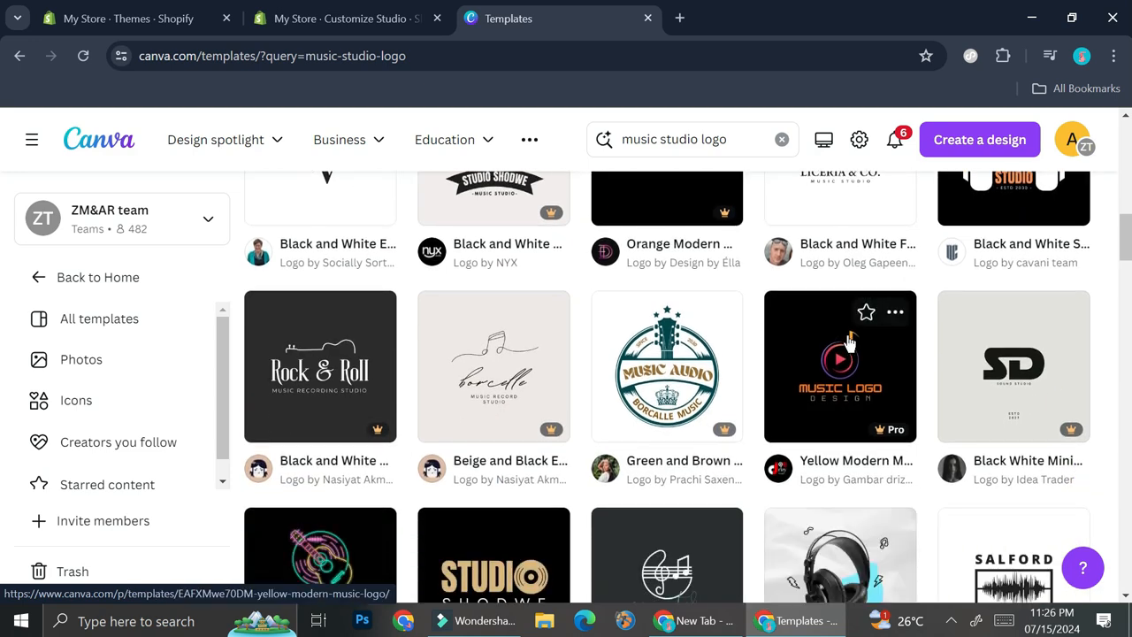
pyautogui.scroll(-2, 848, 340)
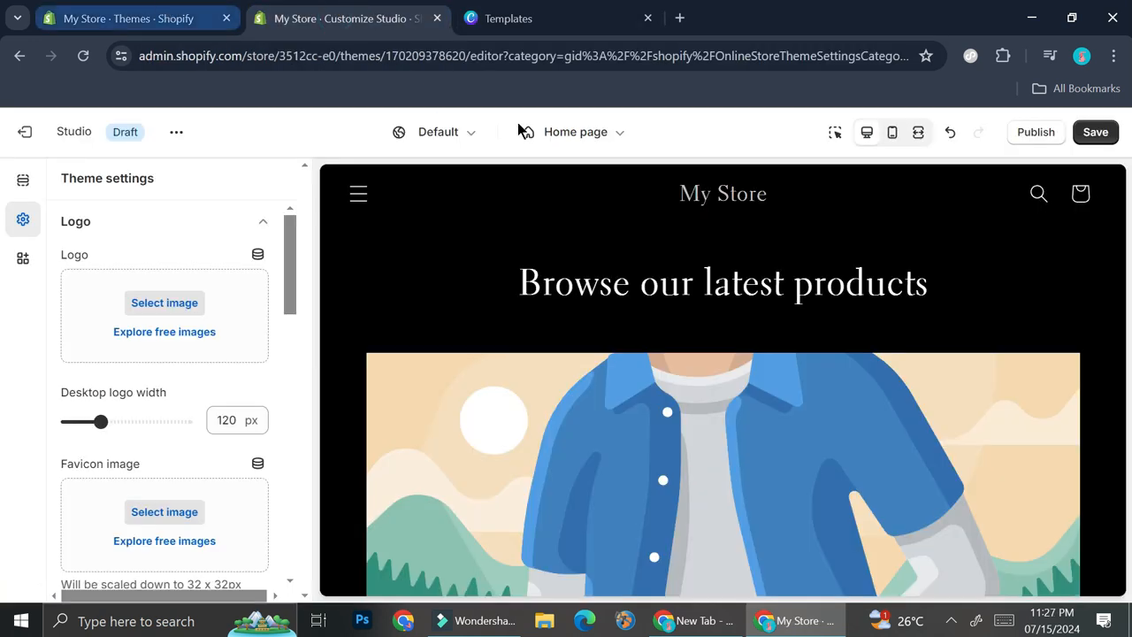
pyautogui.click(548, 17)
pyautogui.click(1054, 429)
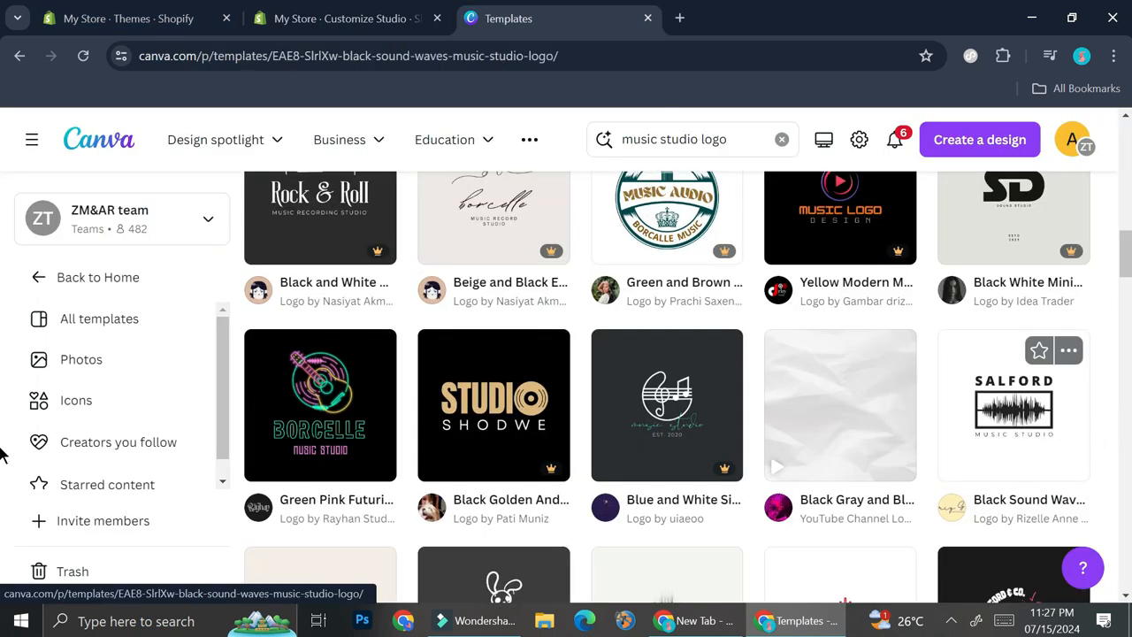
pyautogui.click(910, 331)
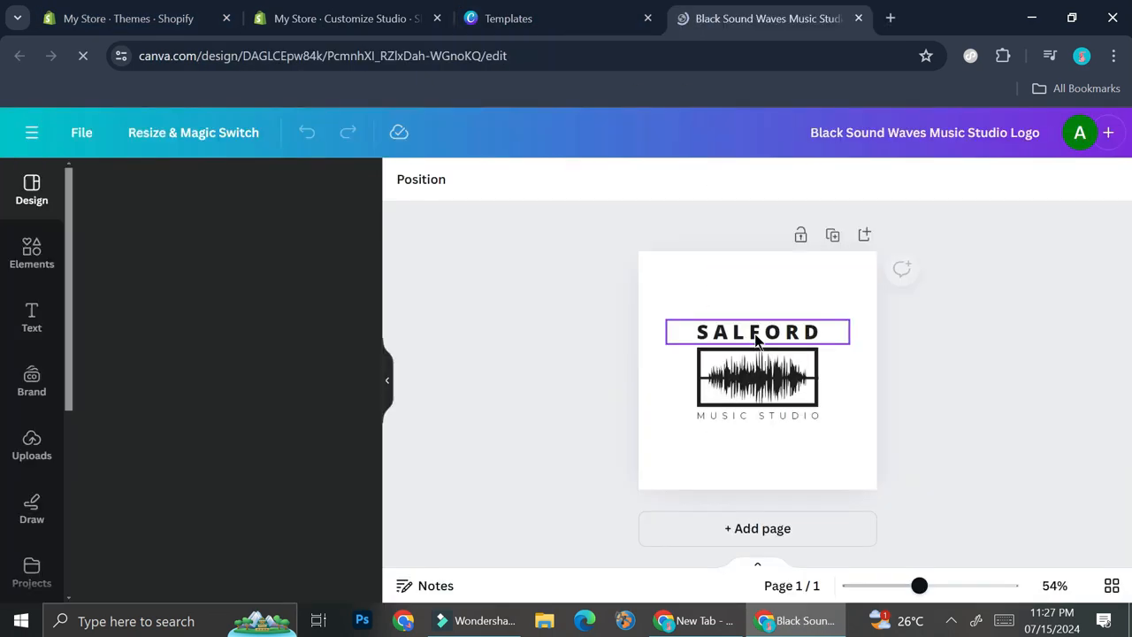
# Look at the logo's SALFORD text, compare the design with the Shopify header preview and return to the Canva design
pyautogui.doubleClick(756, 332)
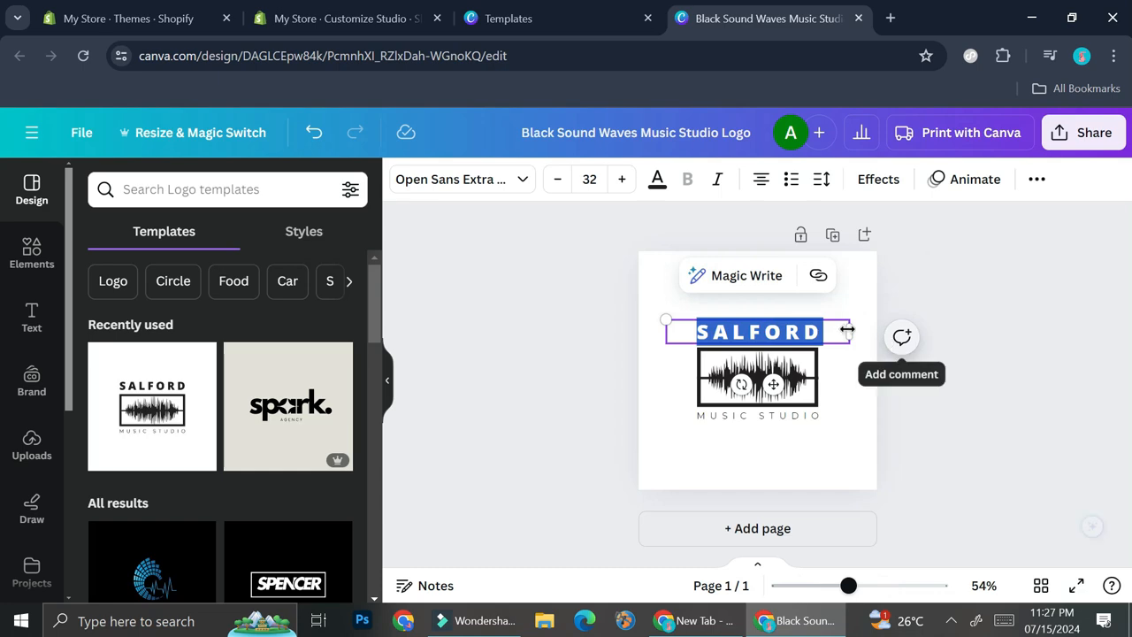
pyautogui.click(846, 393)
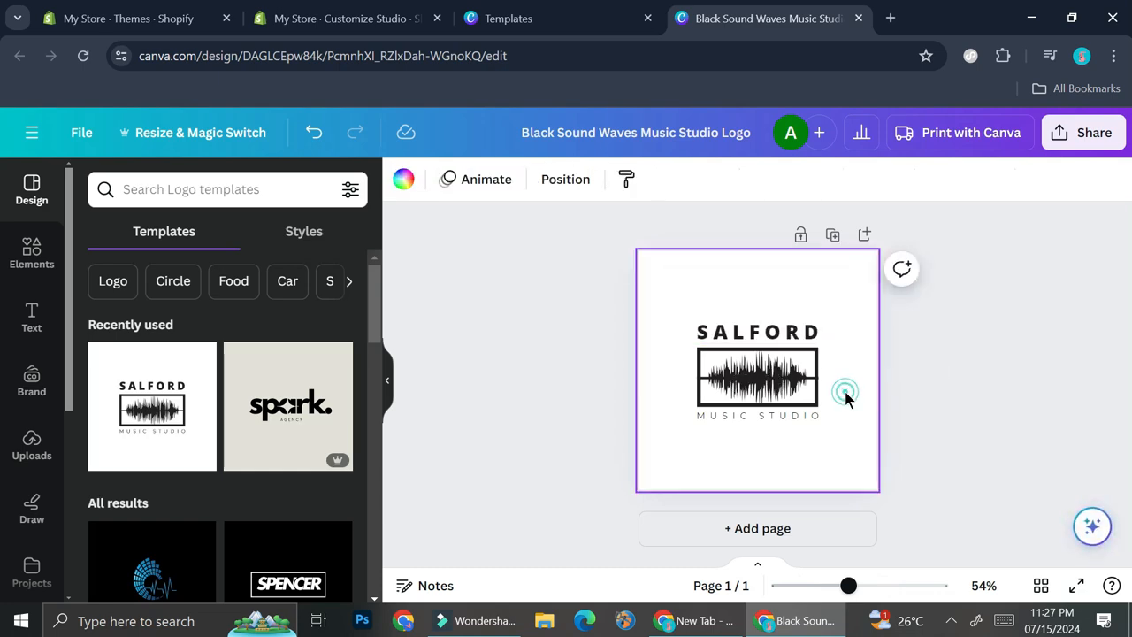
pyautogui.click(511, 9)
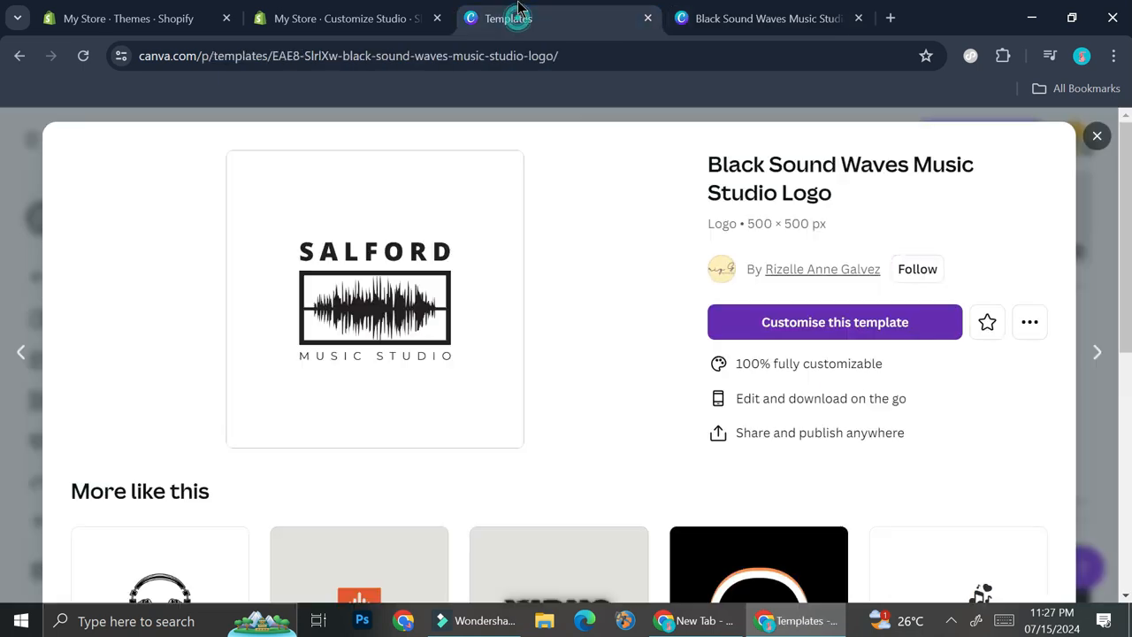
pyautogui.click(344, 15)
pyautogui.click(761, 18)
# Select all the logo elements together and set the text color to white
pyautogui.click(720, 331)
pyautogui.moveTo(657, 304); pyautogui.dragTo(814, 468)
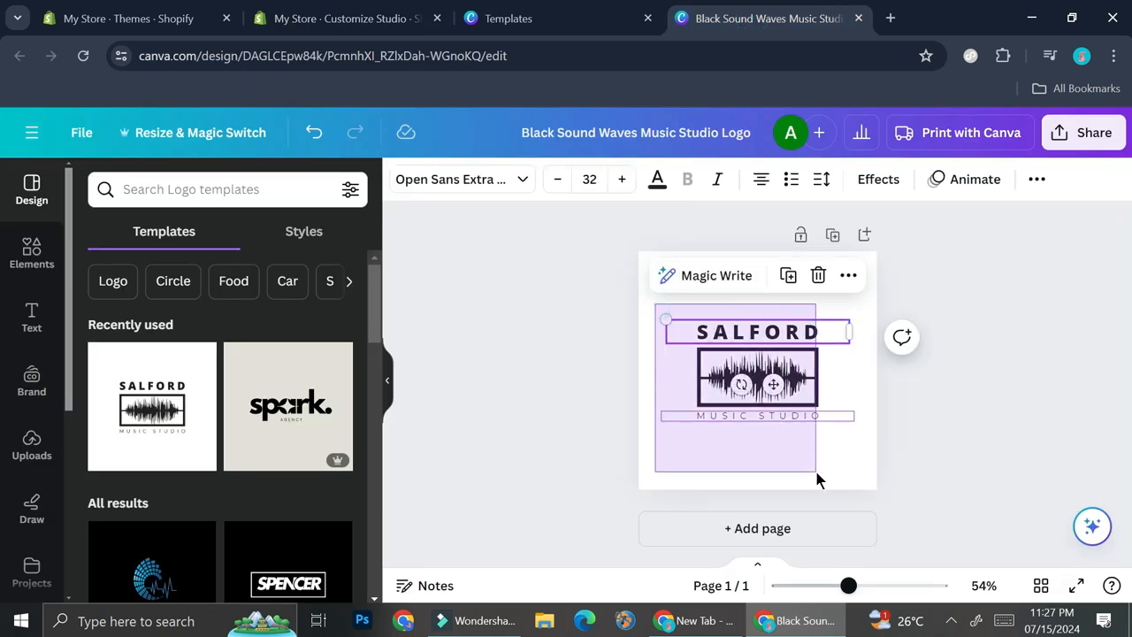
pyautogui.click(761, 179)
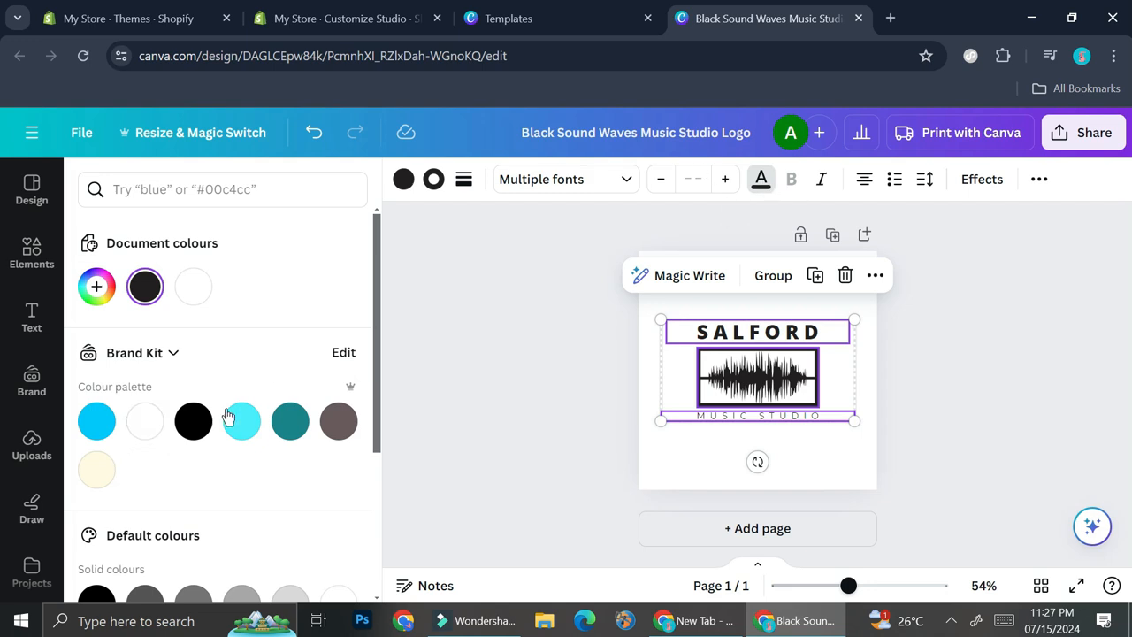
pyautogui.click(152, 429)
pyautogui.press('Escape')
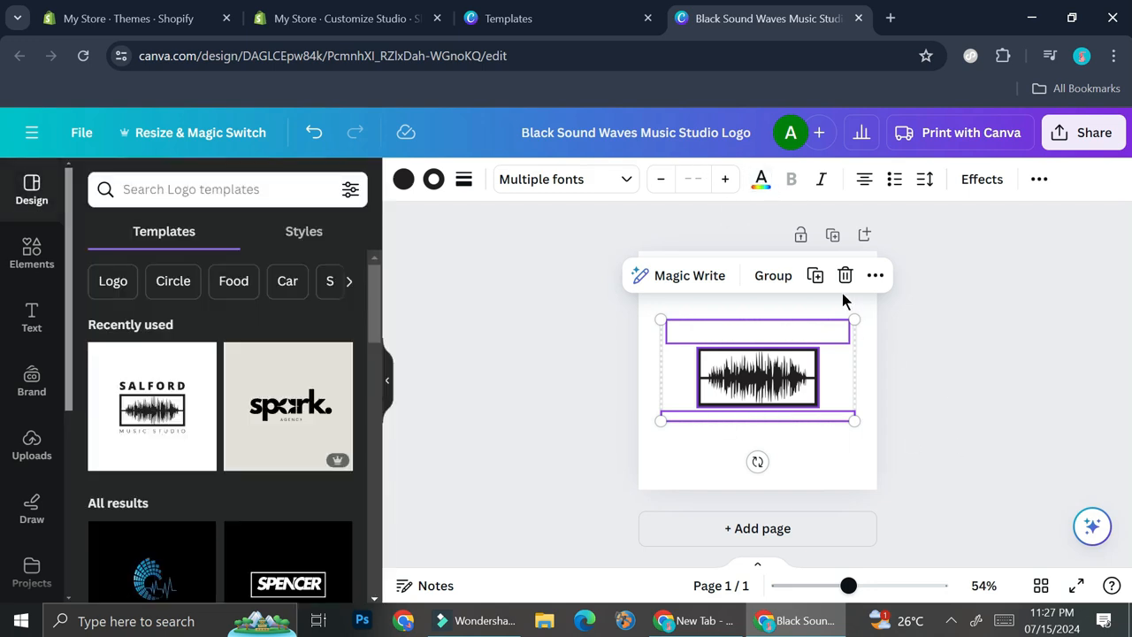
# Deselect the logo elements and set the page background to the document's black color
pyautogui.click(947, 352)
pyautogui.click(855, 285)
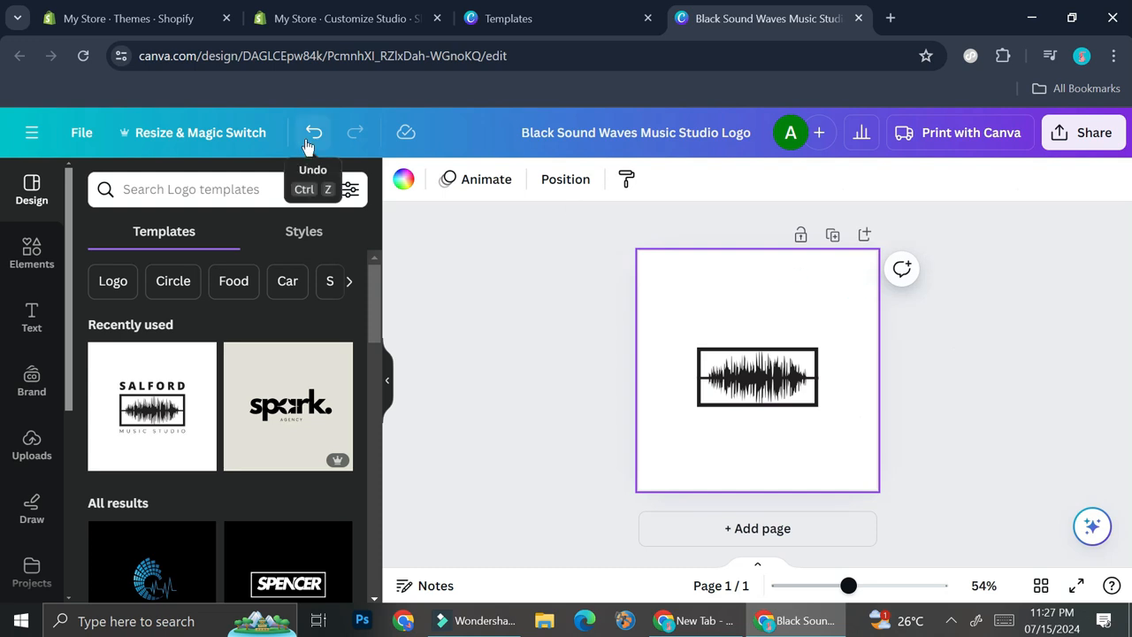
pyautogui.click(407, 180)
pyautogui.click(146, 287)
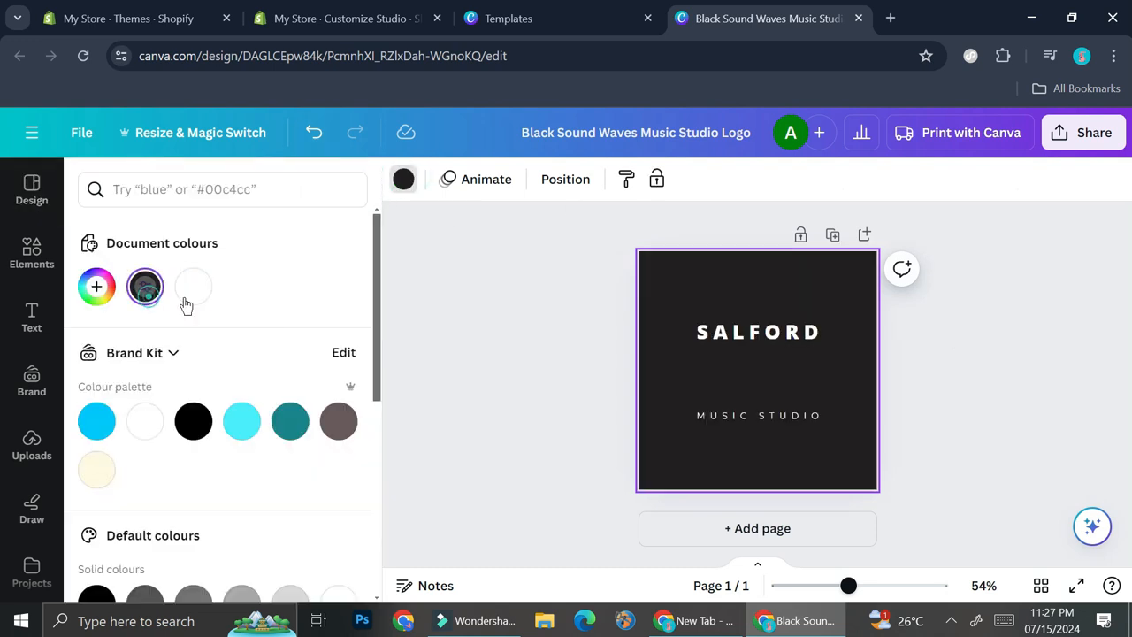
pyautogui.press('Escape')
# Try deleting the sound wave graphic, then undo the deletion, the black background and the white text color
pyautogui.click(784, 375)
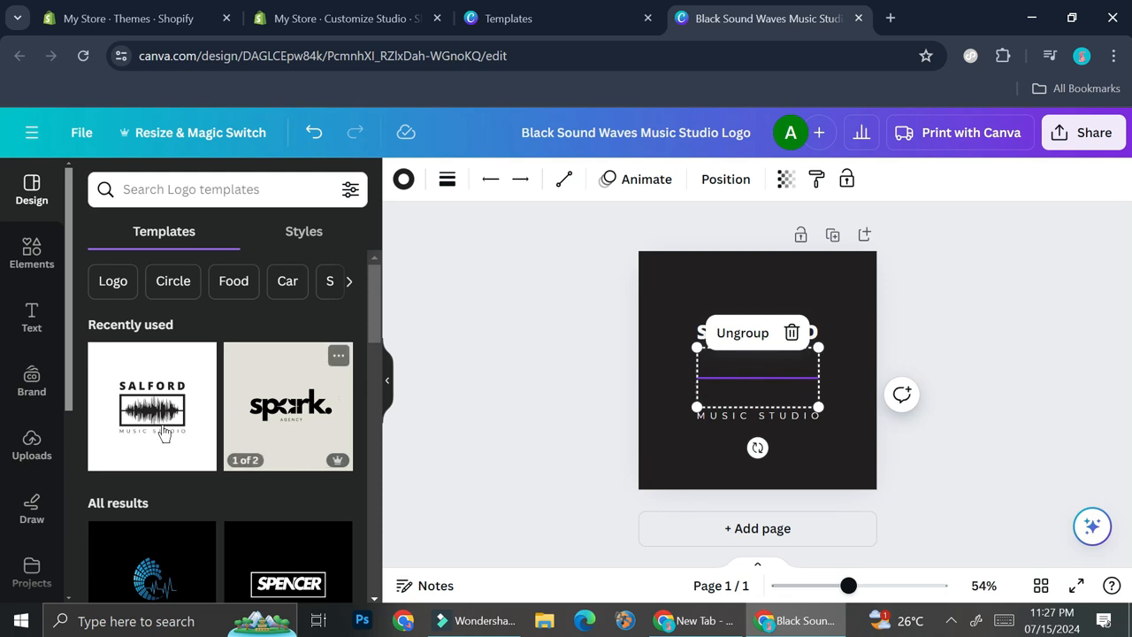
pyautogui.press('Delete')
pyautogui.hotkey('ctrl', 'z')
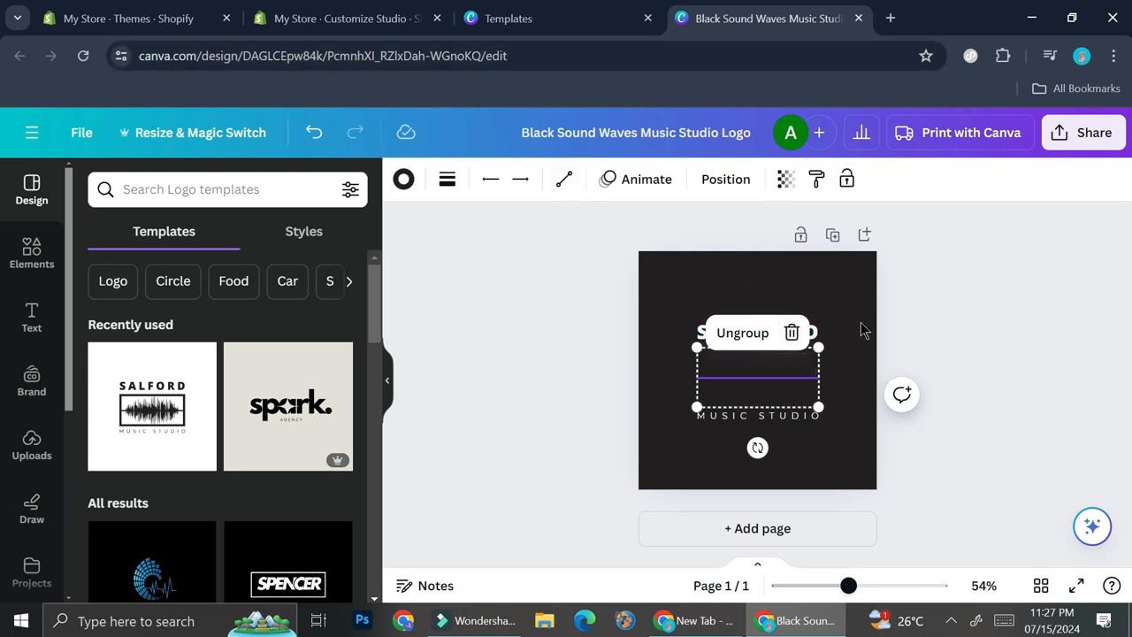
pyautogui.hotkey('ctrl', 'z')
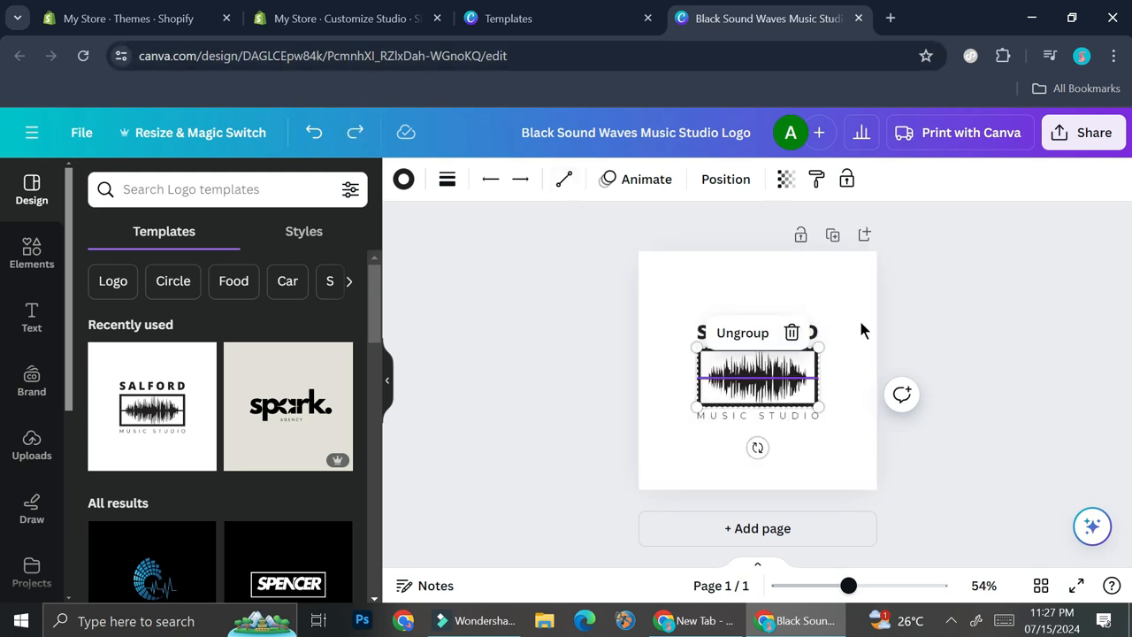
# Switch to the Shopify theme editor and change the background of color Scheme 1 to white
pyautogui.click(345, 18)
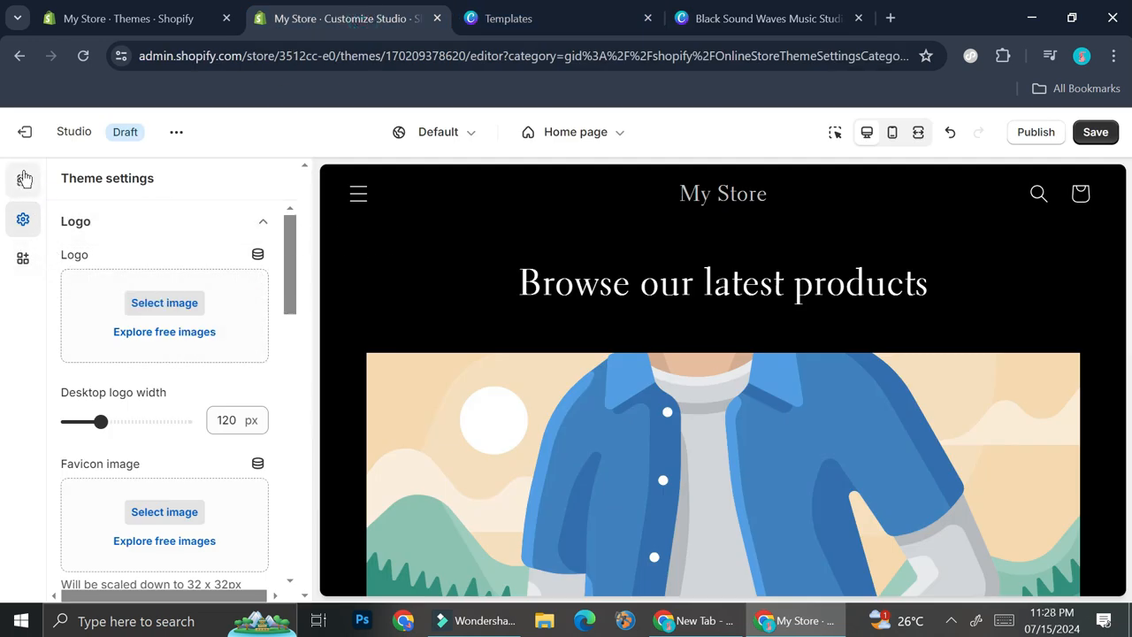
pyautogui.scroll(-2, 119, 256)
pyautogui.scroll(-3, 121, 291)
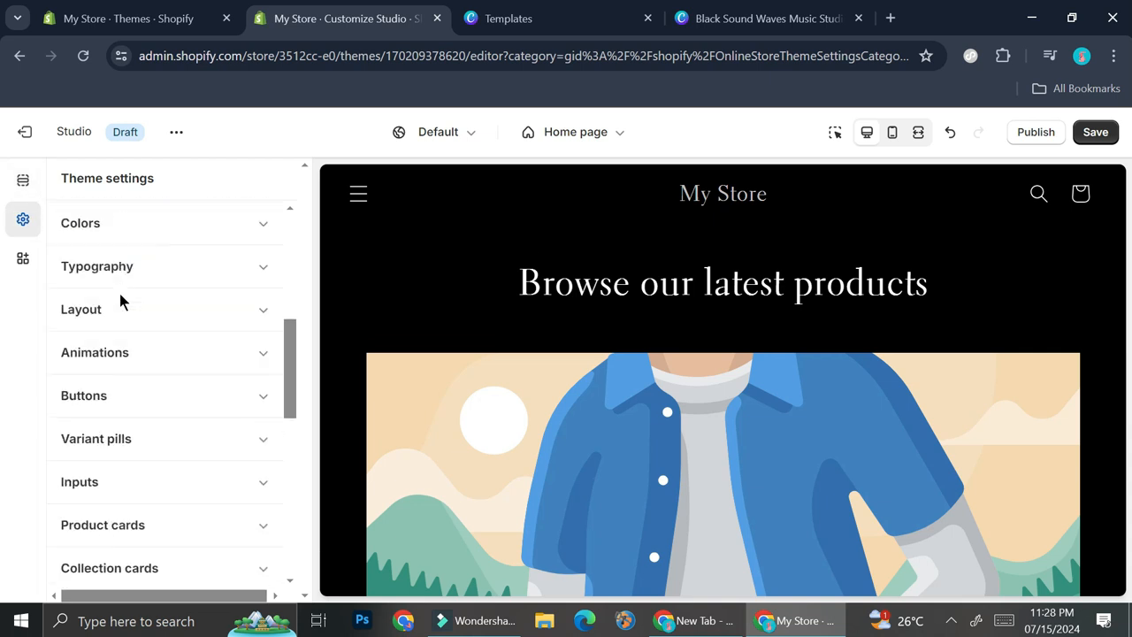
pyautogui.scroll(2, 172, 301)
pyautogui.click(165, 359)
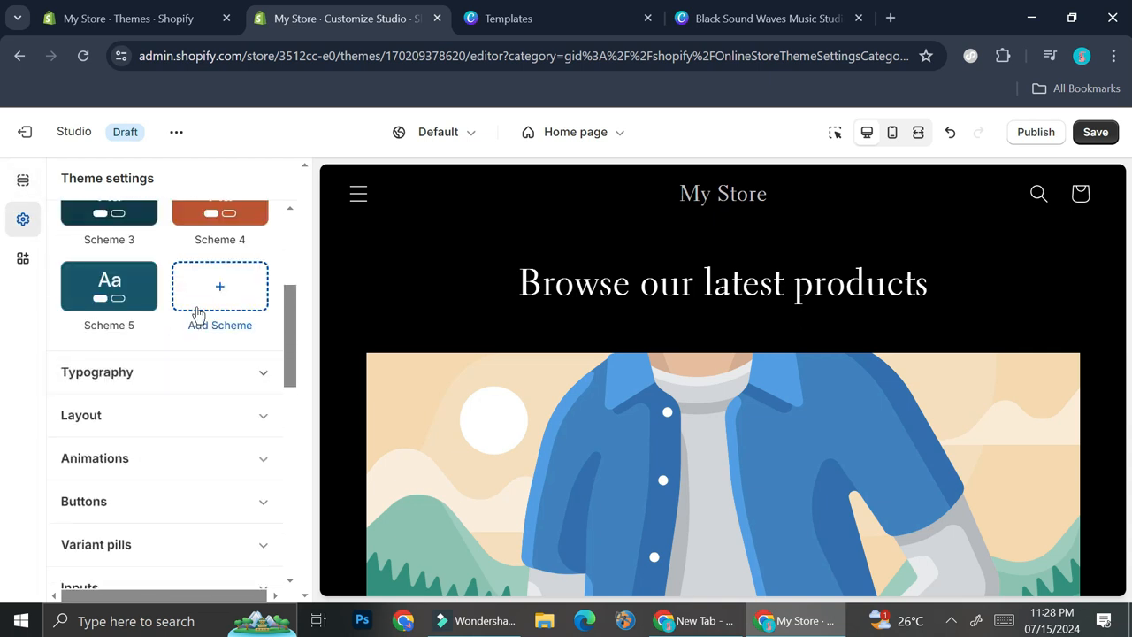
pyautogui.scroll(3, 177, 309)
pyautogui.click(122, 292)
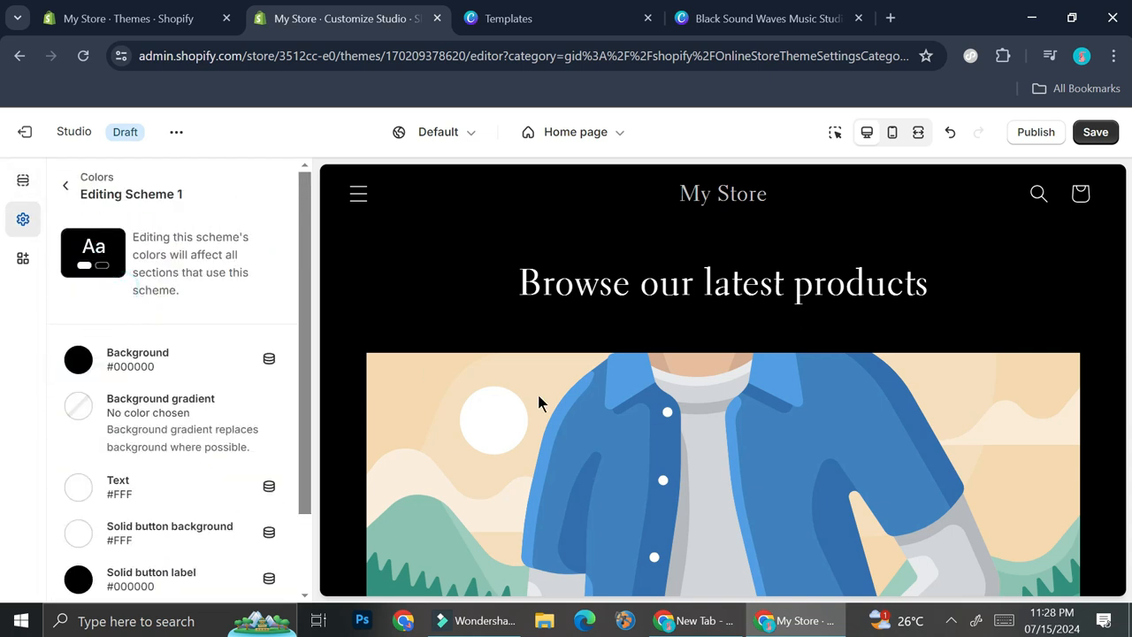
pyautogui.click(78, 361)
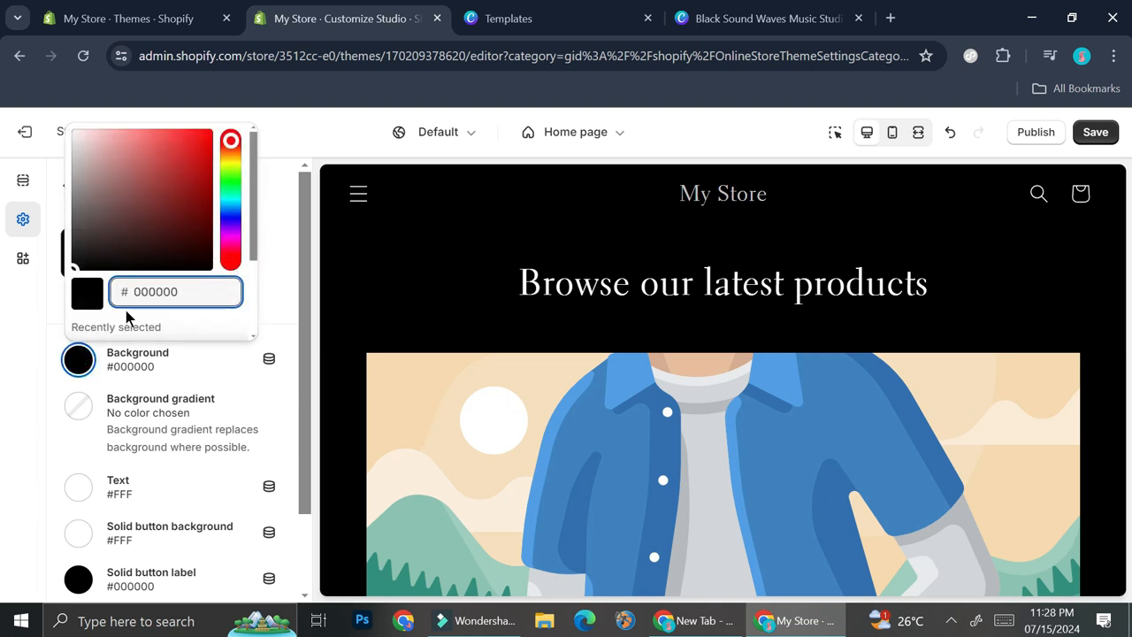
pyautogui.moveTo(89, 253); pyautogui.dragTo(21, 117)
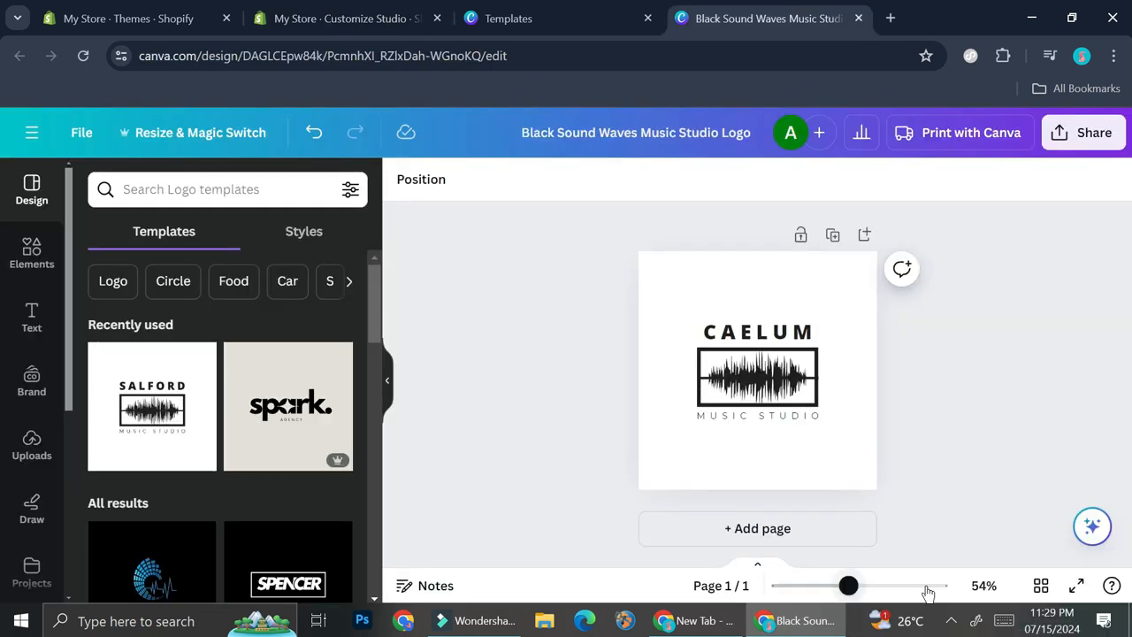
# Check the recolored home page preview in Shopify against the CAELUM logo and return to the Canva design
pyautogui.click(363, 7)
pyautogui.scroll(-5, 749, 315)
pyautogui.scroll(5, 748, 315)
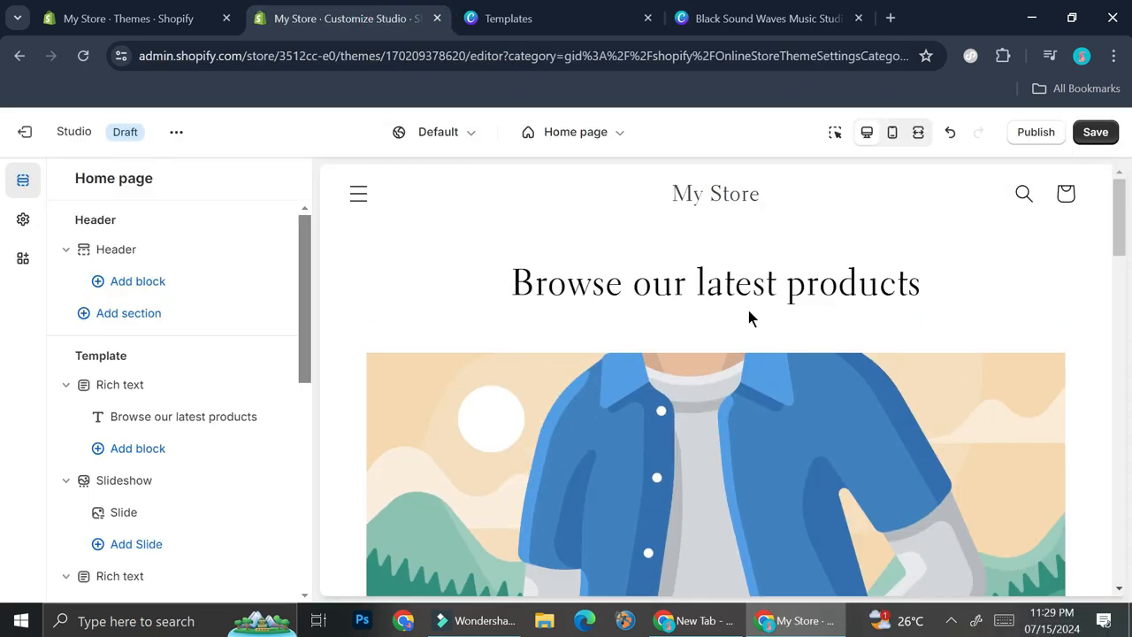
pyautogui.click(756, 18)
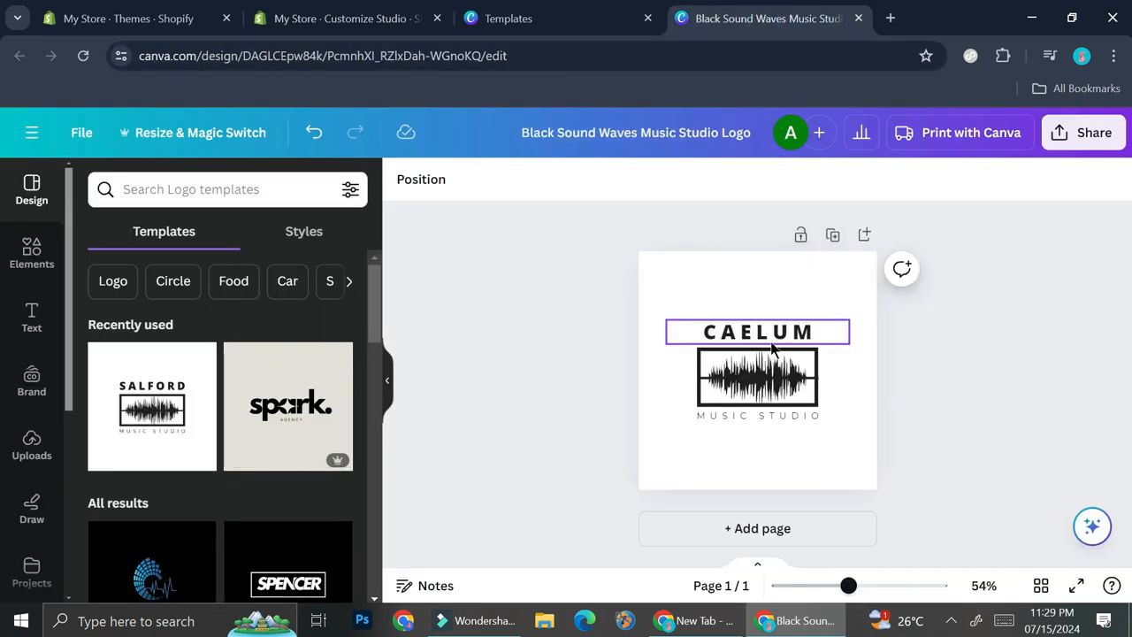
# Download the CAELUM music studio logo from Canva as a PNG
pyautogui.click(1079, 129)
pyautogui.scroll(-3, 878, 292)
pyautogui.click(846, 399)
pyautogui.click(783, 375)
pyautogui.click(917, 496)
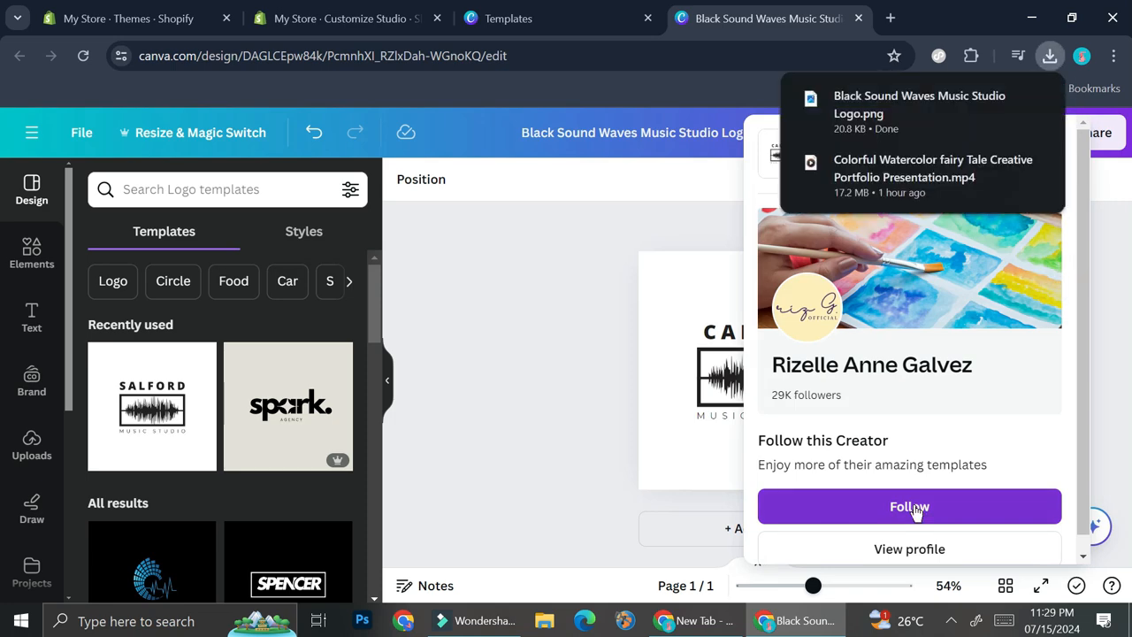
pyautogui.click(593, 325)
# Switch to the Shopify theme editor and upload the downloaded Black Sound Waves Music Studio Logo PNG as the theme's logo
pyautogui.click(591, 16)
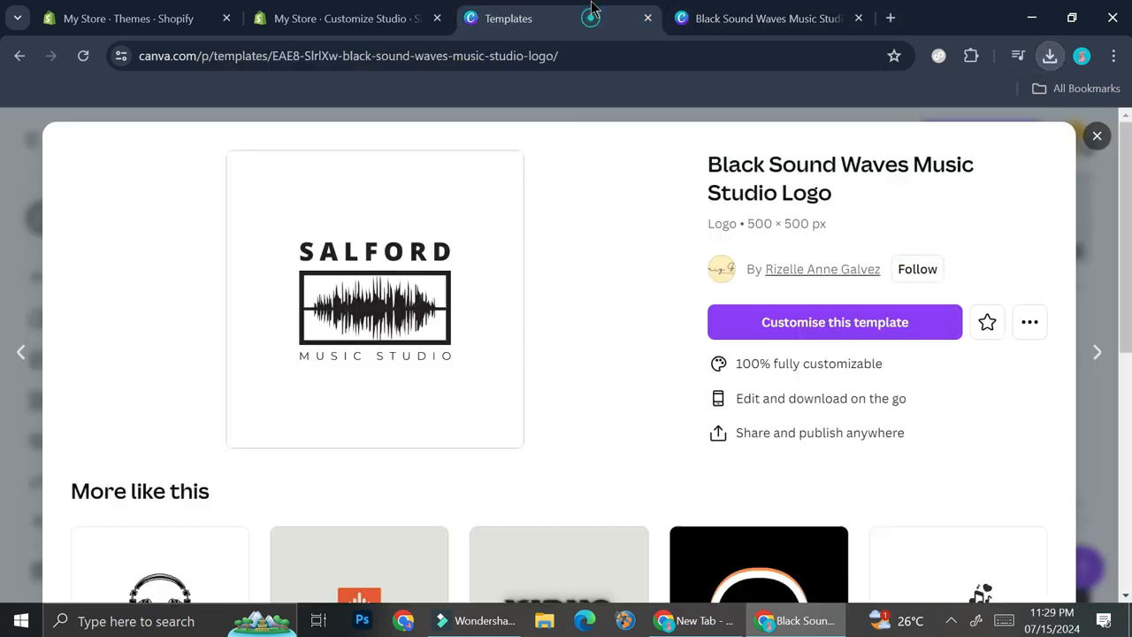
pyautogui.hotkey('ctrl', 'shift', 'Tab')
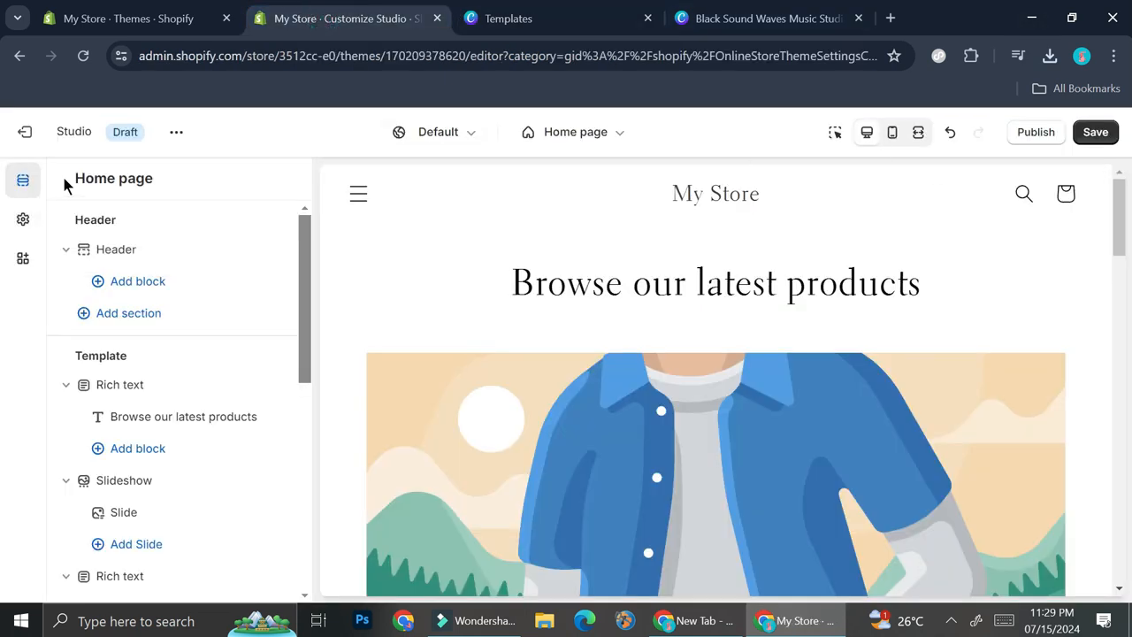
pyautogui.click(23, 221)
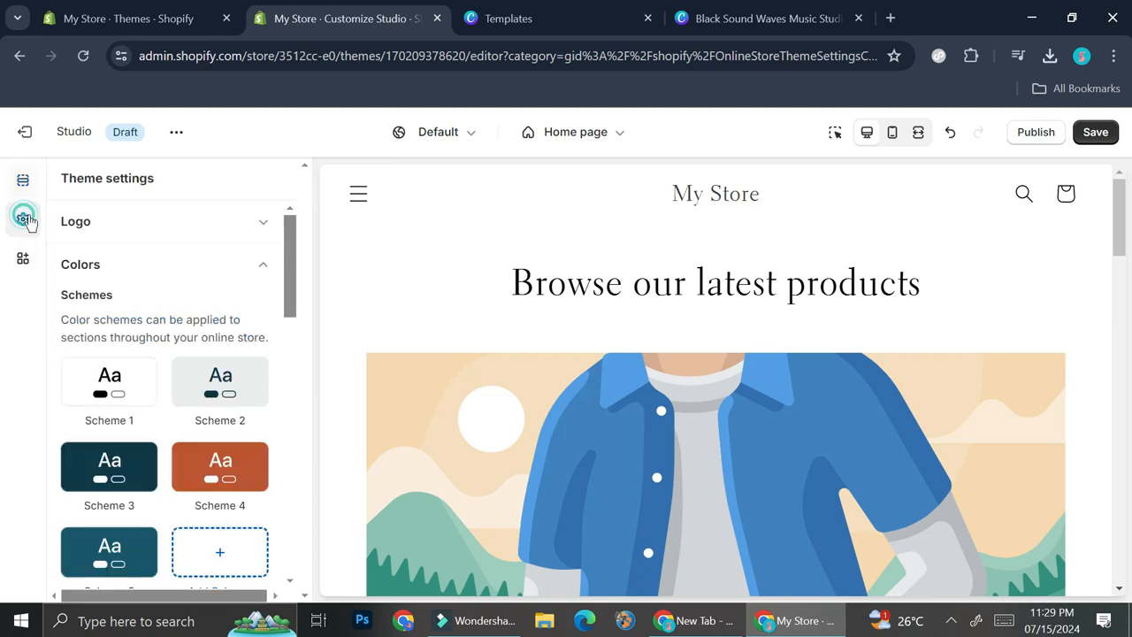
pyautogui.click(113, 221)
pyautogui.click(154, 305)
pyautogui.click(585, 316)
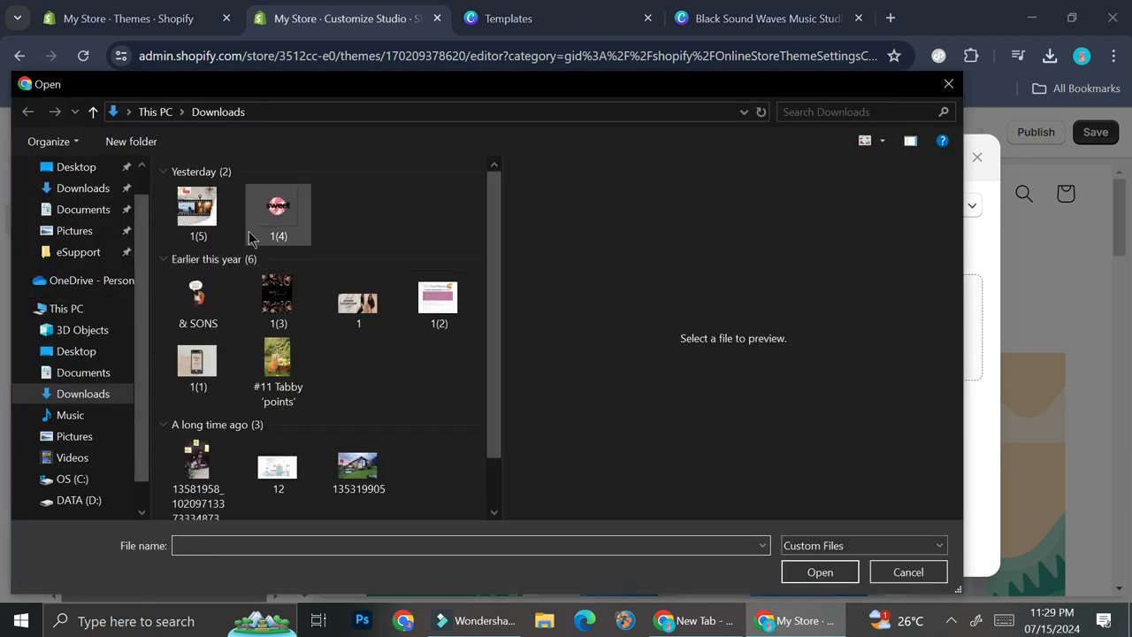
pyautogui.click(214, 228)
pyautogui.doubleClick(214, 228)
pyautogui.scroll(-1, 531, 336)
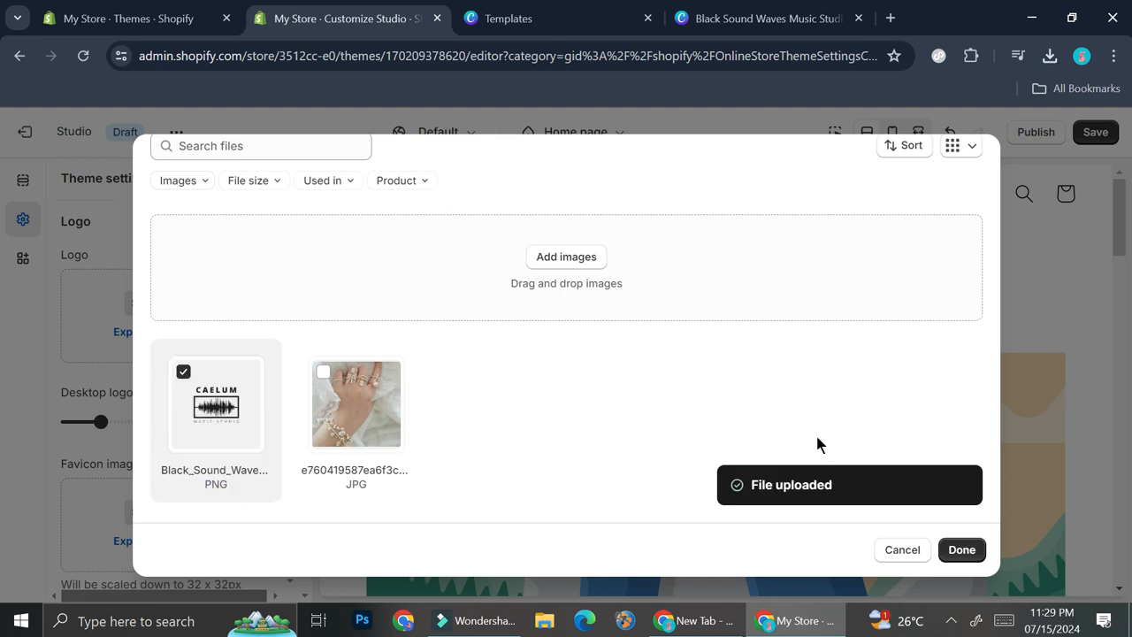
pyautogui.click(971, 556)
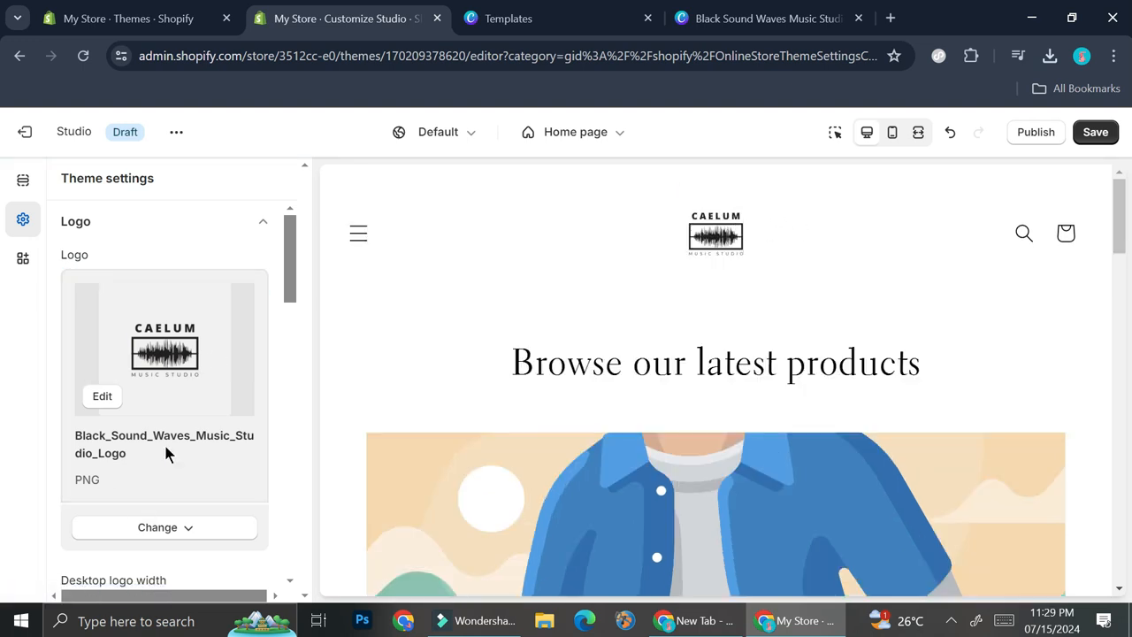
# Try a desktop logo width of 90 px, then set it back to 120 px
pyautogui.scroll(-2, 166, 451)
pyautogui.moveTo(100, 432); pyautogui.dragTo(84, 432)
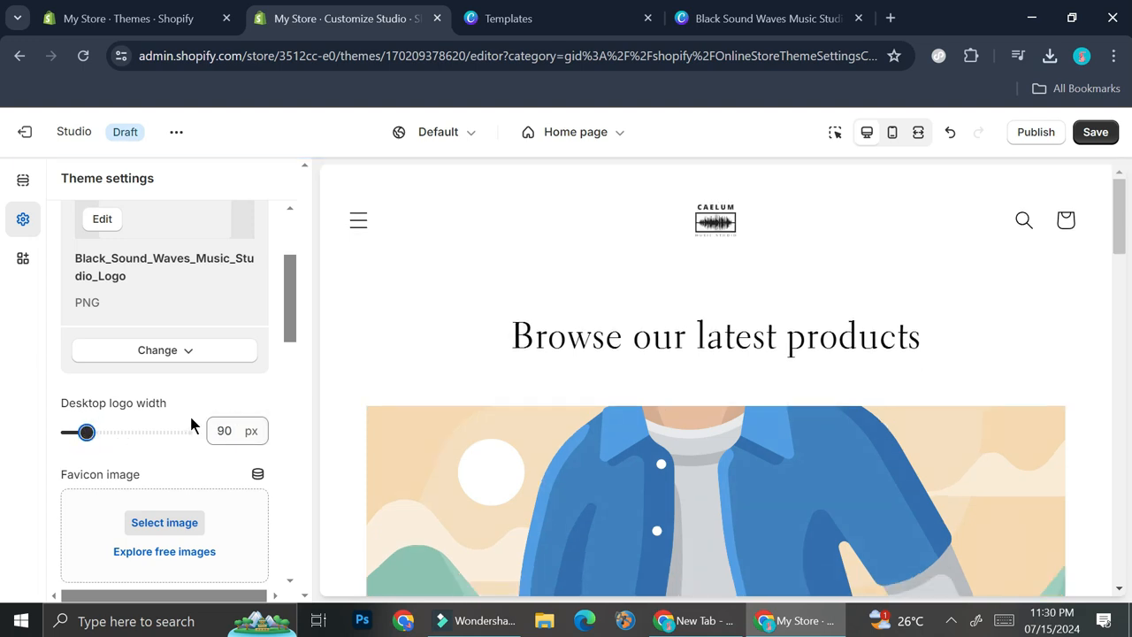
pyautogui.moveTo(85, 432); pyautogui.dragTo(100, 432)
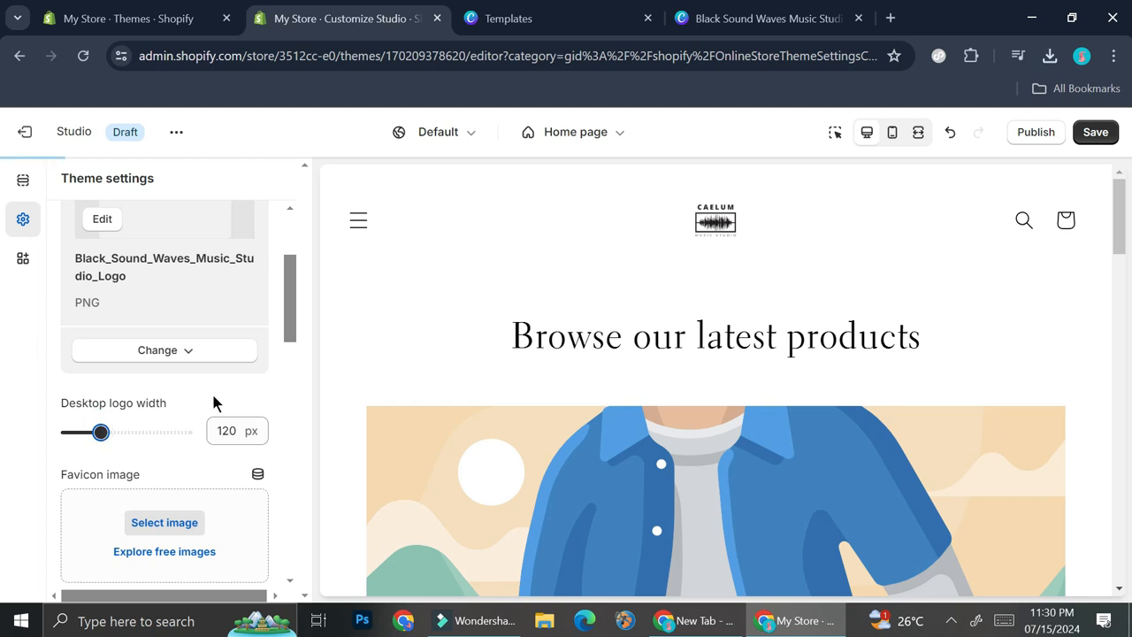
pyautogui.scroll(-3, 218, 398)
pyautogui.scroll(3, 217, 400)
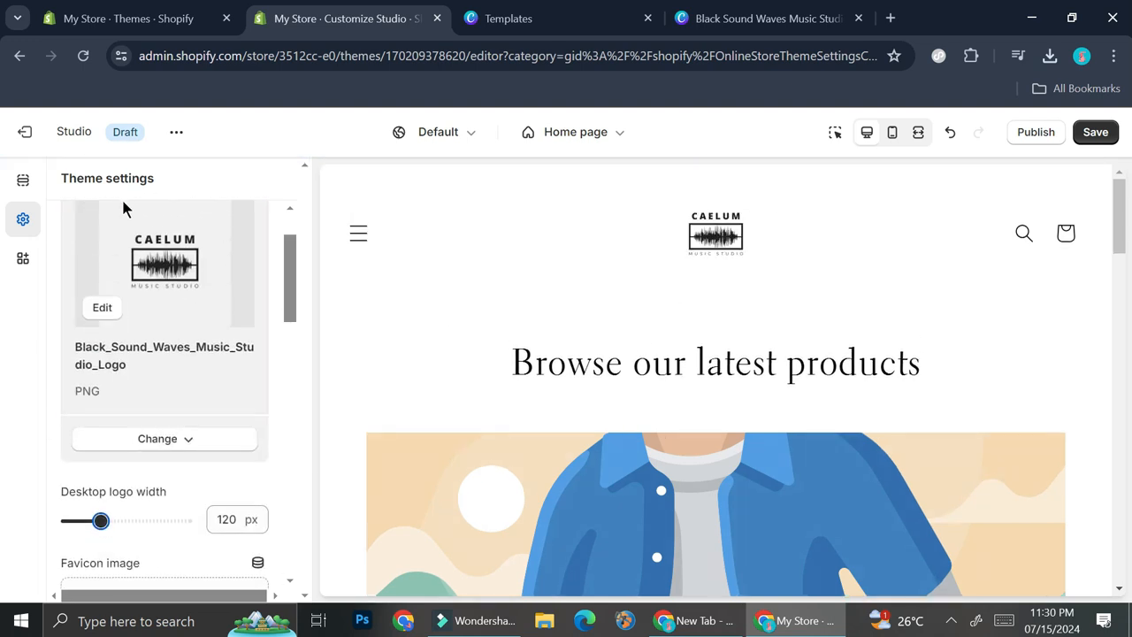
# Examine the home page's section list and preview, from the heading through the slideshow to the featured products
pyautogui.click(36, 144)
pyautogui.click(821, 306)
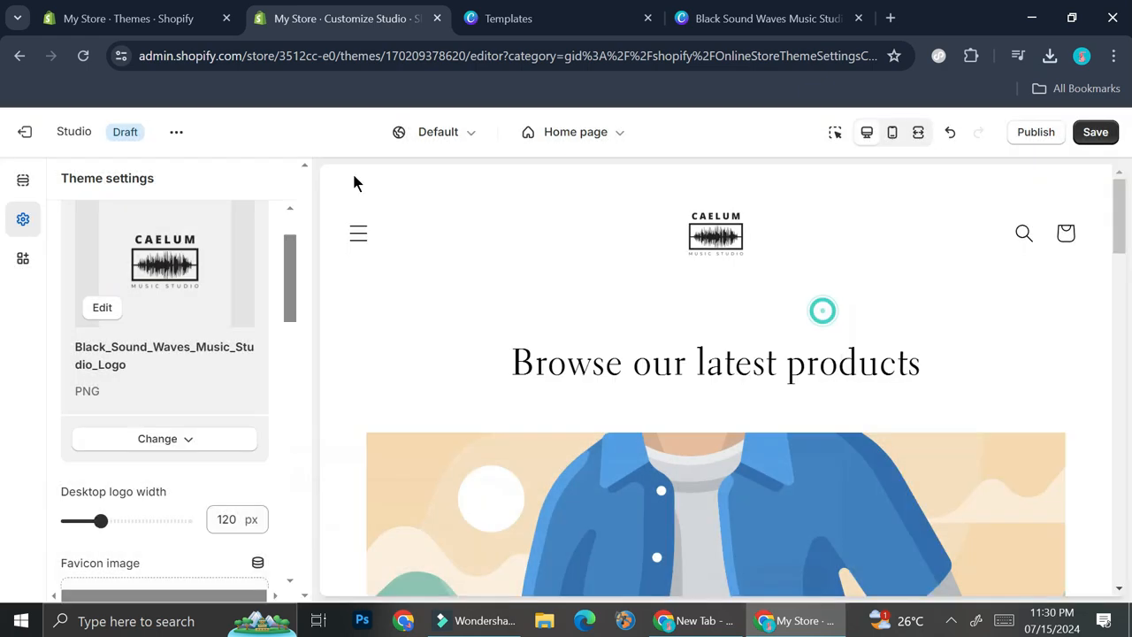
pyautogui.click(22, 182)
pyautogui.scroll(-2, 196, 375)
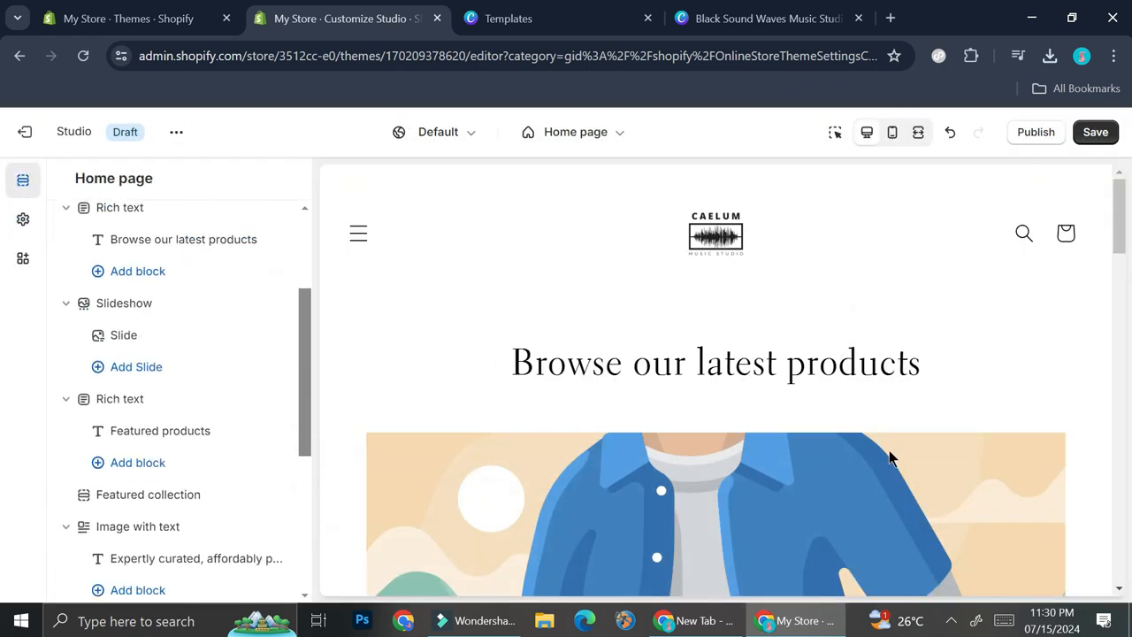
pyautogui.scroll(-7, 889, 450)
pyautogui.scroll(7, 884, 484)
pyautogui.scroll(-2, 705, 374)
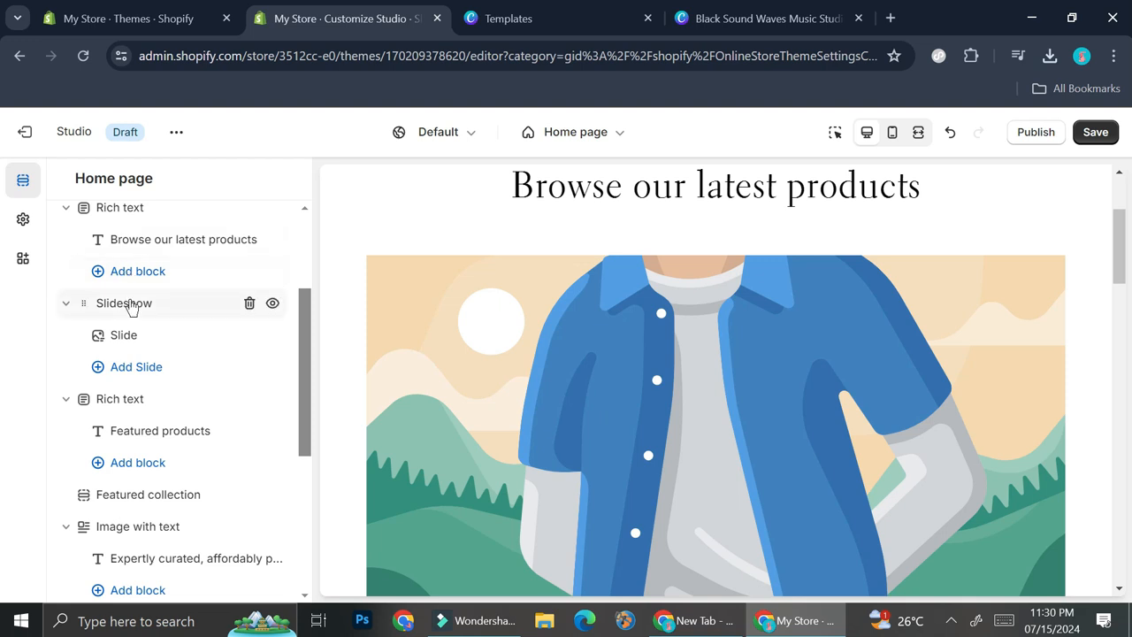
pyautogui.scroll(-1, 628, 339)
pyautogui.scroll(-2, 646, 327)
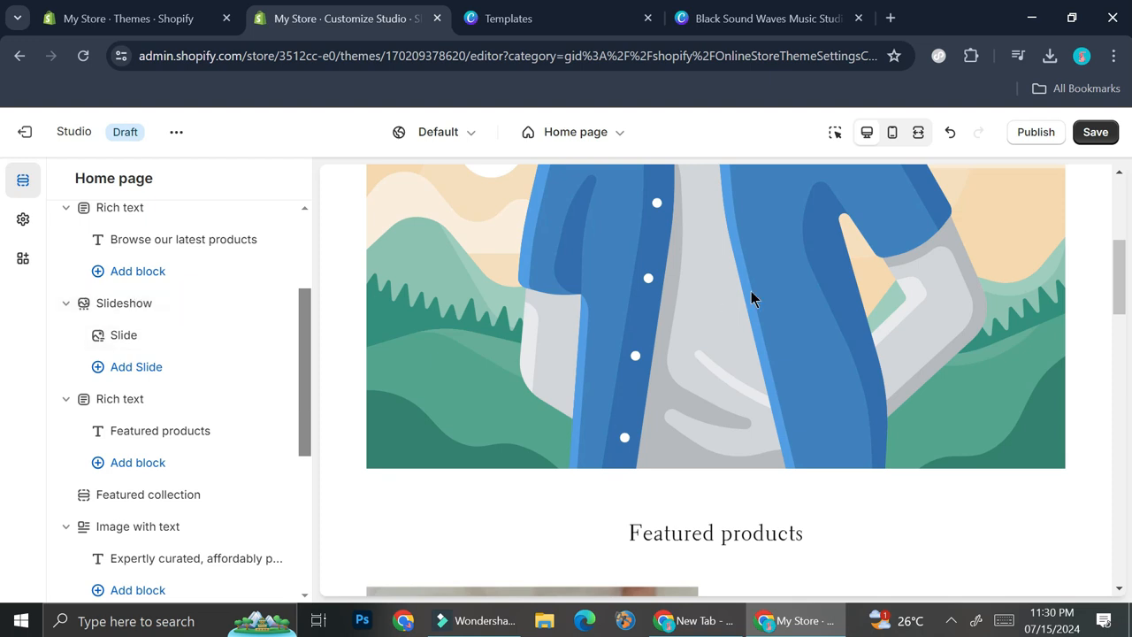
pyautogui.scroll(2, 619, 288)
# Open the slideshow's Slide block, look through the images available for it, close the picker and review the page preview
pyautogui.click(131, 335)
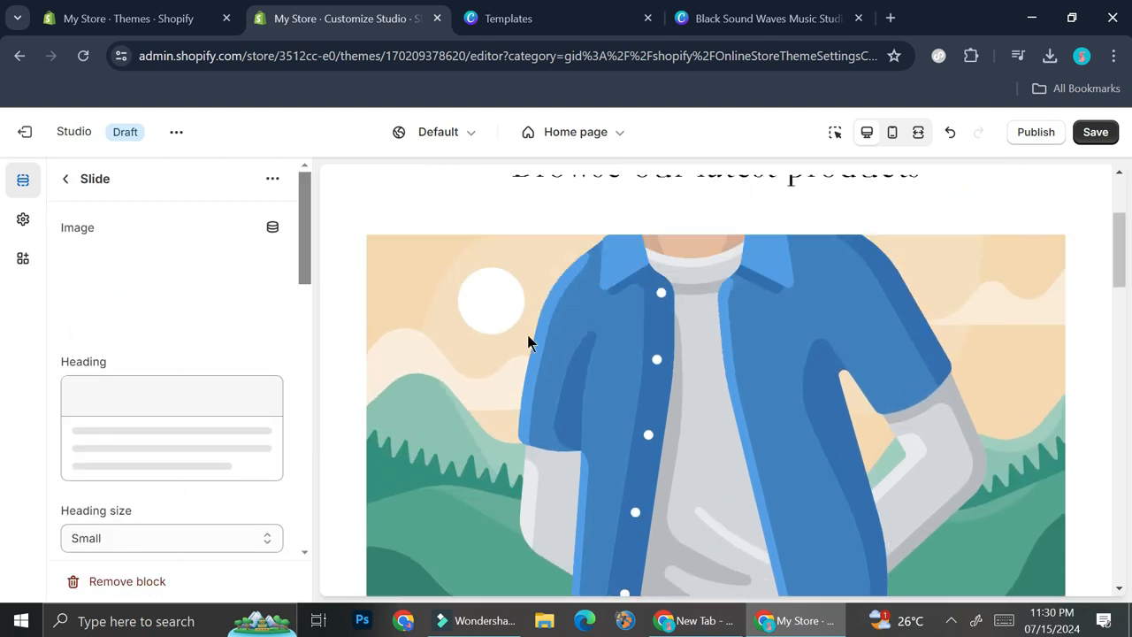
pyautogui.click(188, 276)
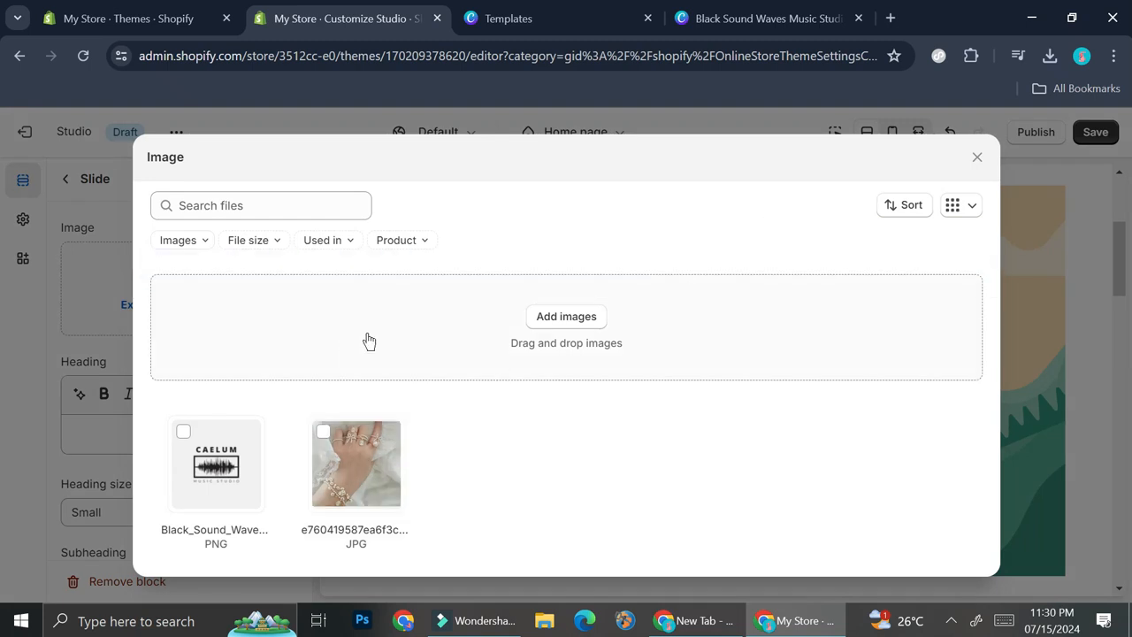
pyautogui.click(978, 158)
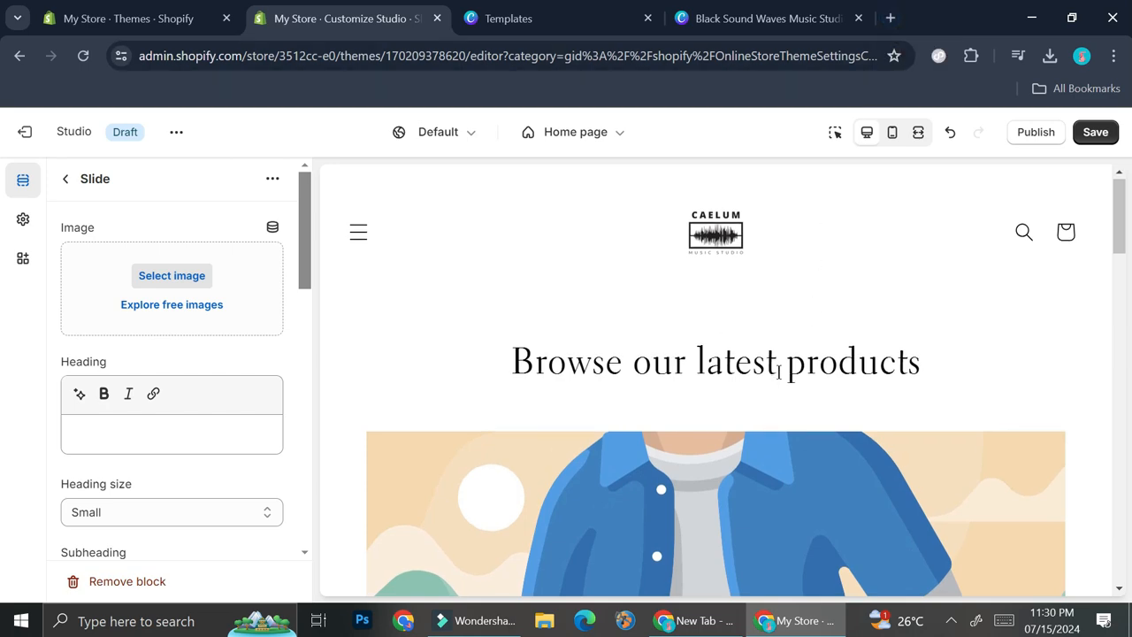
pyautogui.scroll(-10, 776, 381)
pyautogui.scroll(5, 777, 380)
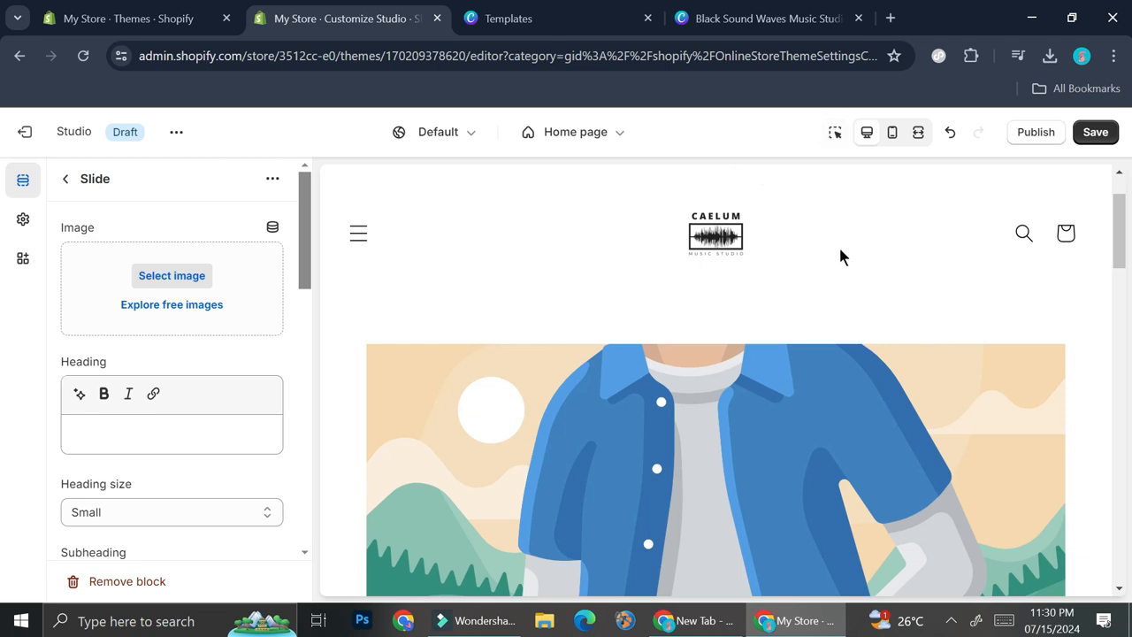
# Open pexels.com in a new browser tab and look over its free stock photos
pyautogui.click(889, 18)
pyautogui.write('pex')
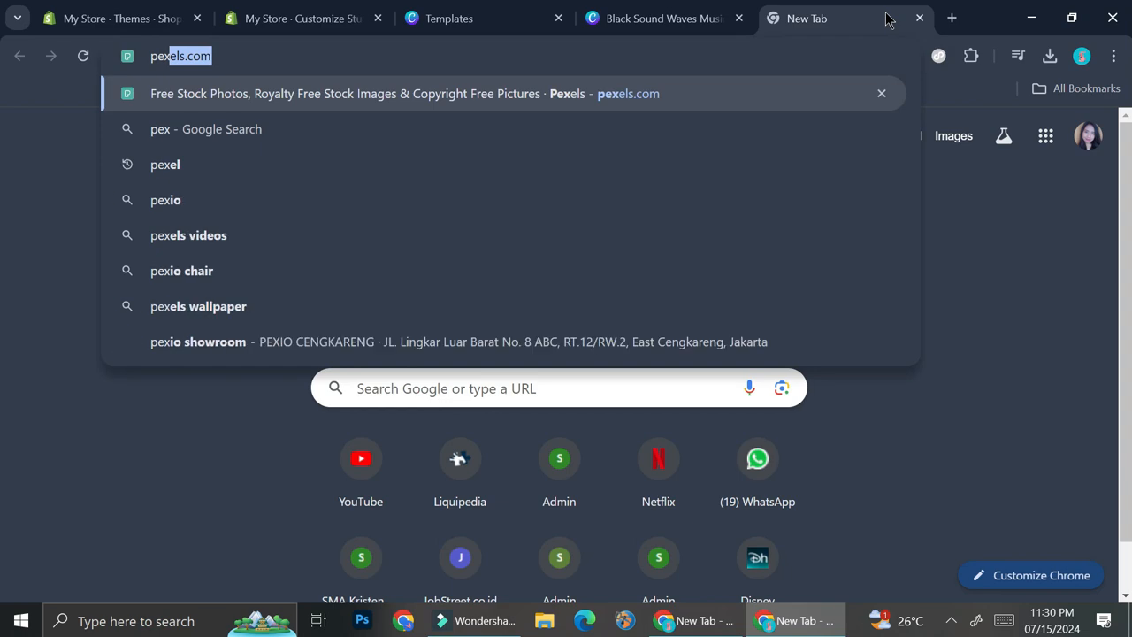
pyautogui.click(731, 105)
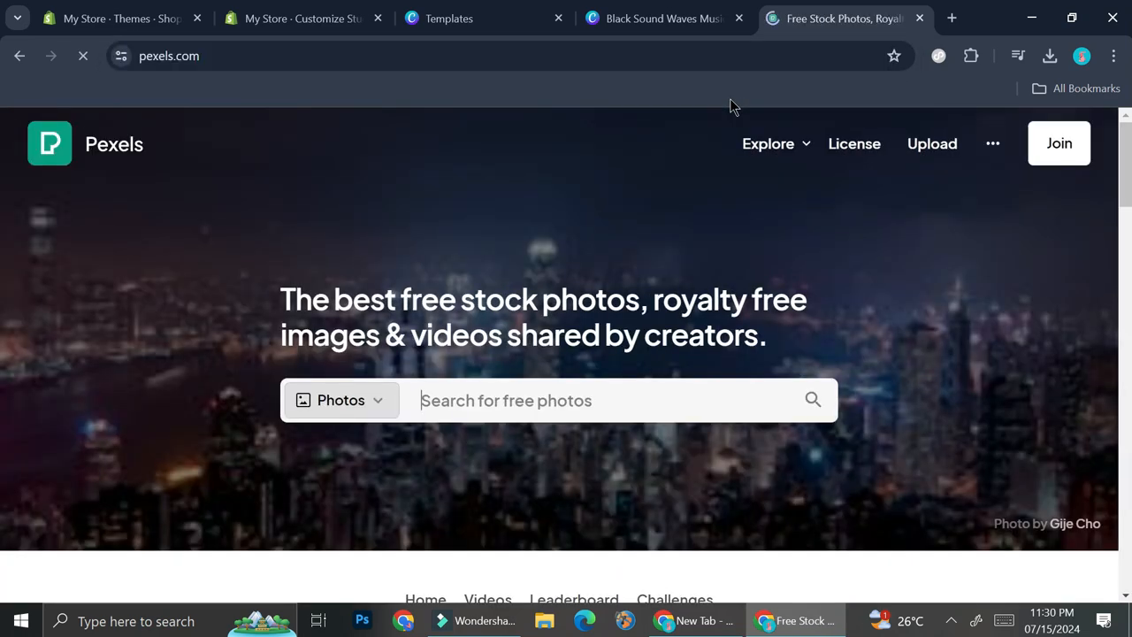
pyautogui.scroll(-2, 627, 205)
pyautogui.scroll(-3, 614, 215)
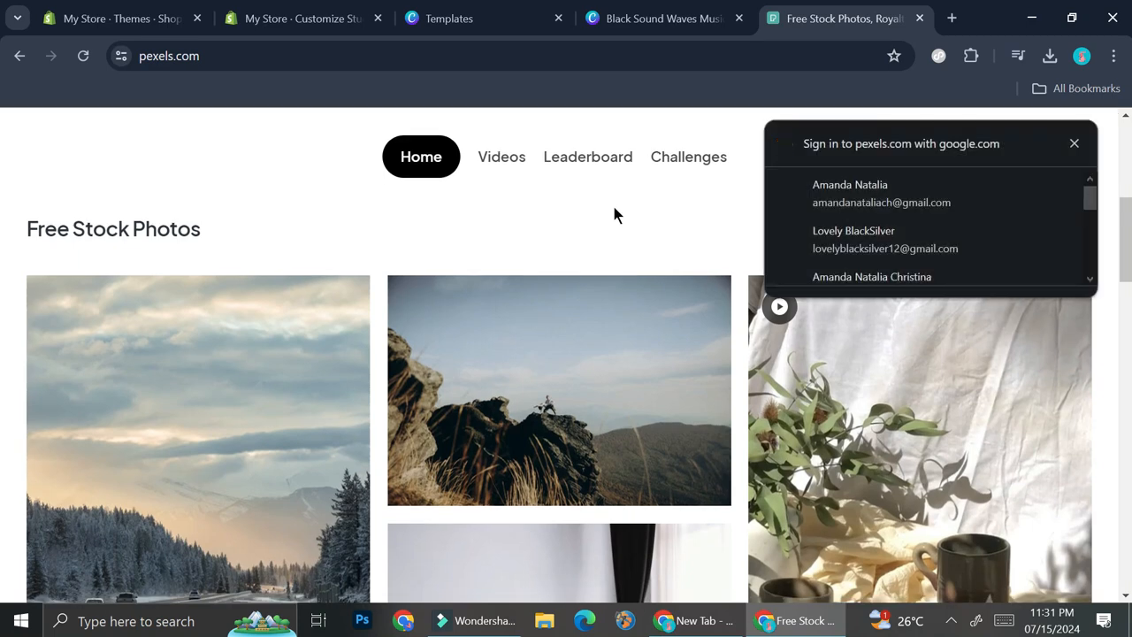
pyautogui.scroll(4, 614, 215)
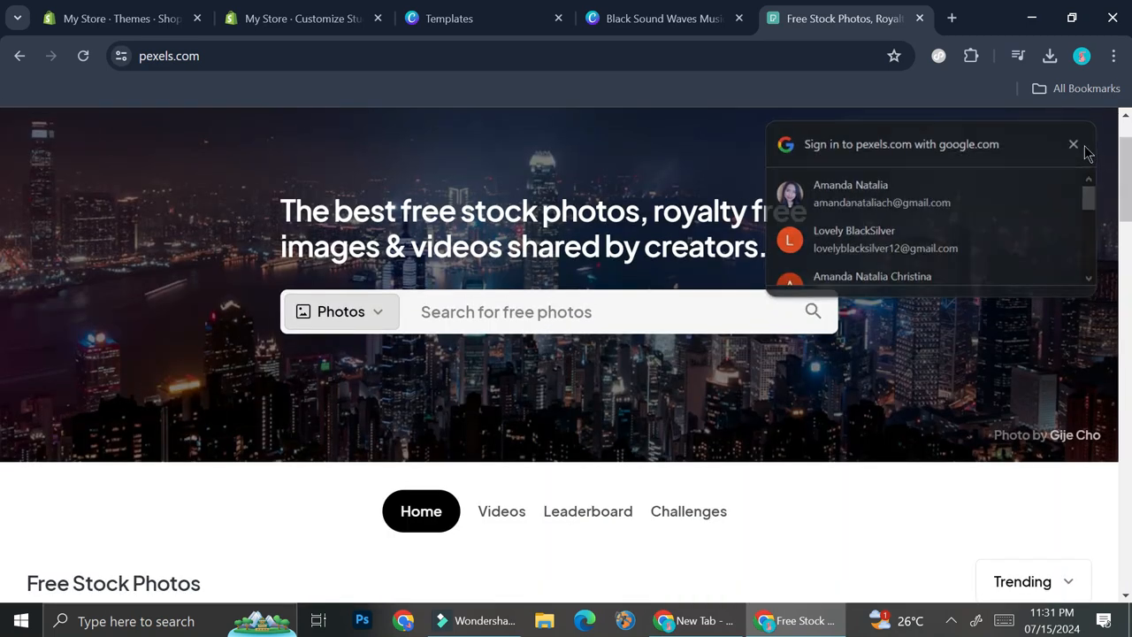
# Dismiss the sign-in prompt, search Pexels photos for "music studio" and download the black audio mixer photo
pyautogui.click(1075, 145)
pyautogui.click(667, 303)
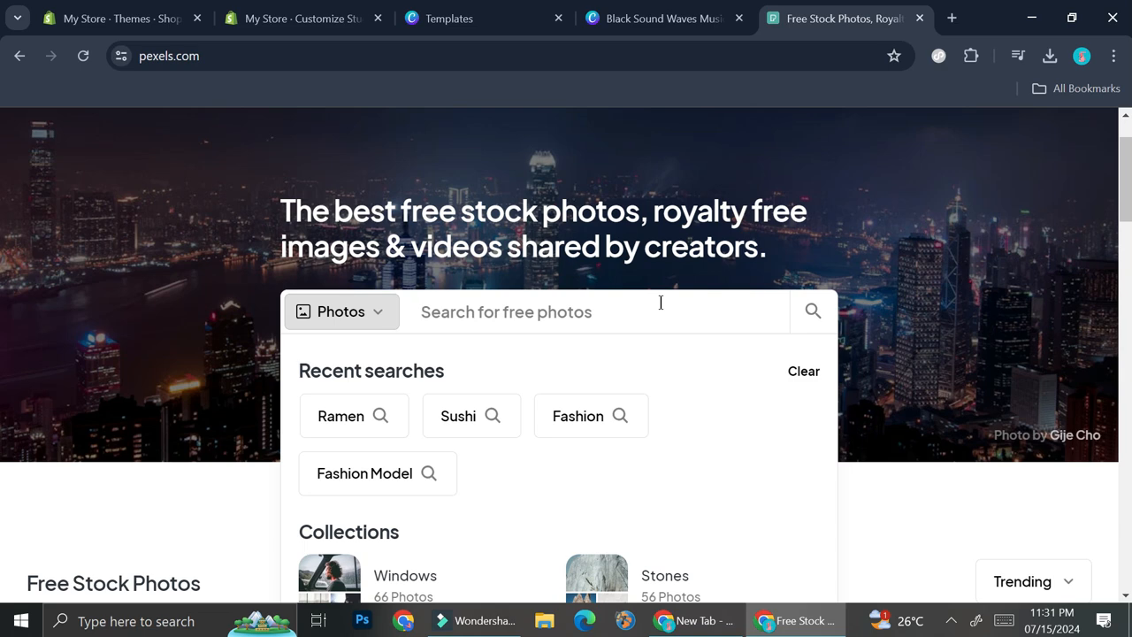
pyautogui.write('music stu')
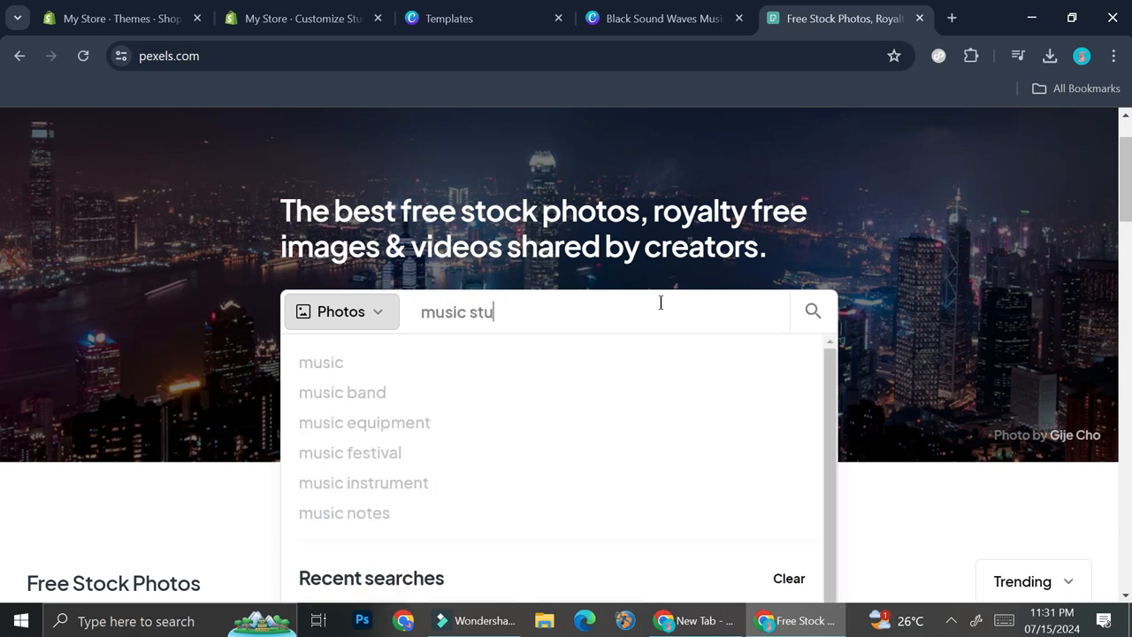
pyautogui.write('o')
pyautogui.press('Return')
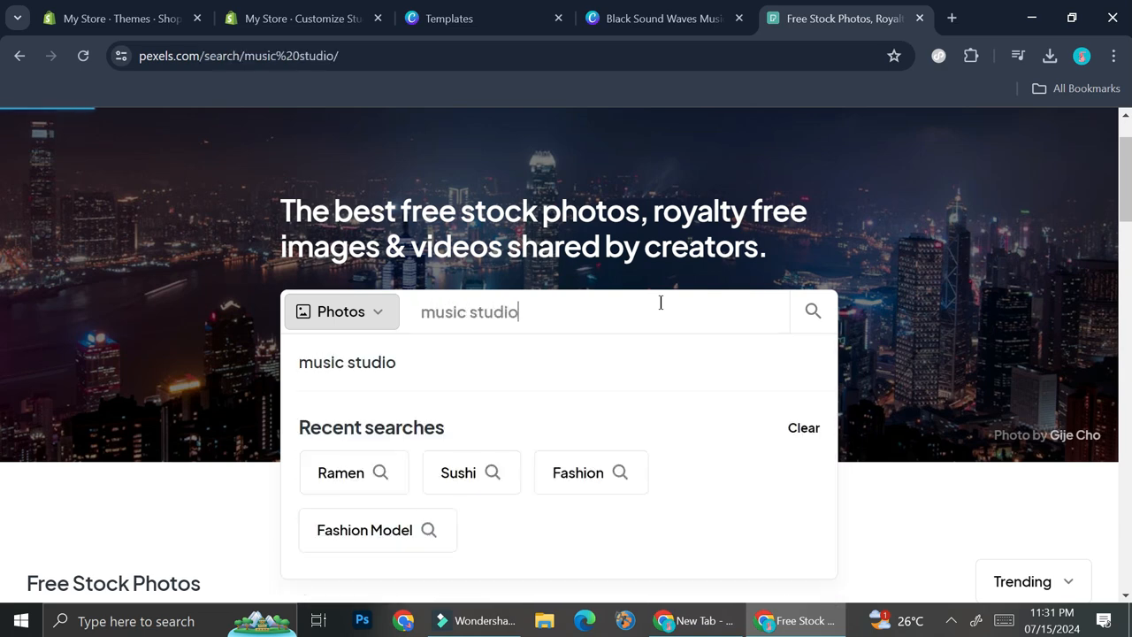
pyautogui.scroll(-5, 717, 392)
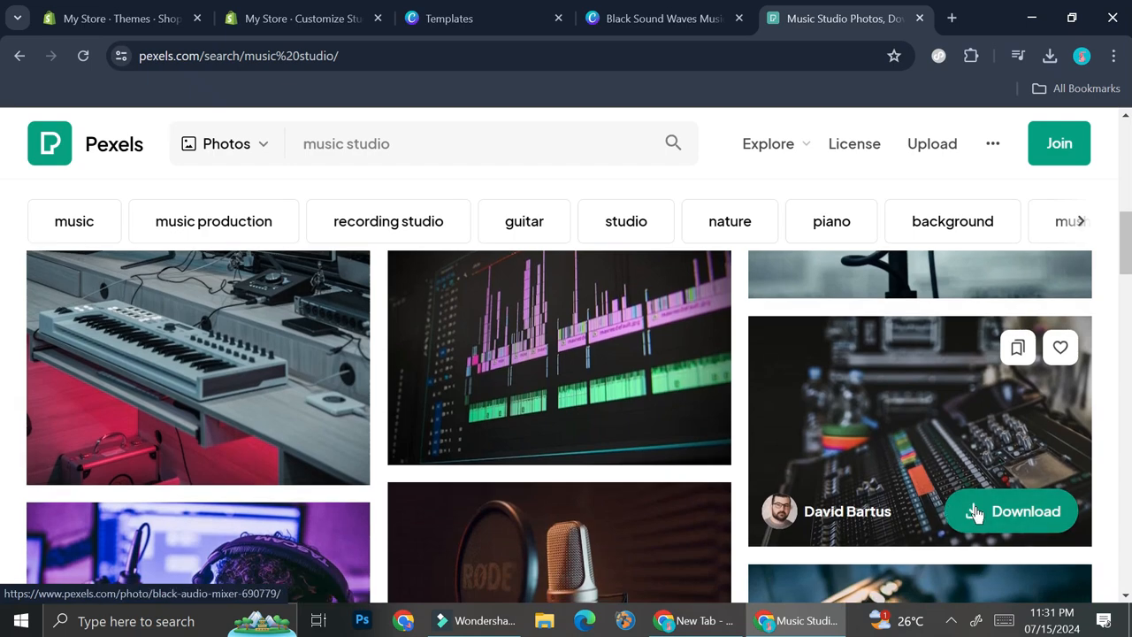
pyautogui.click(1029, 522)
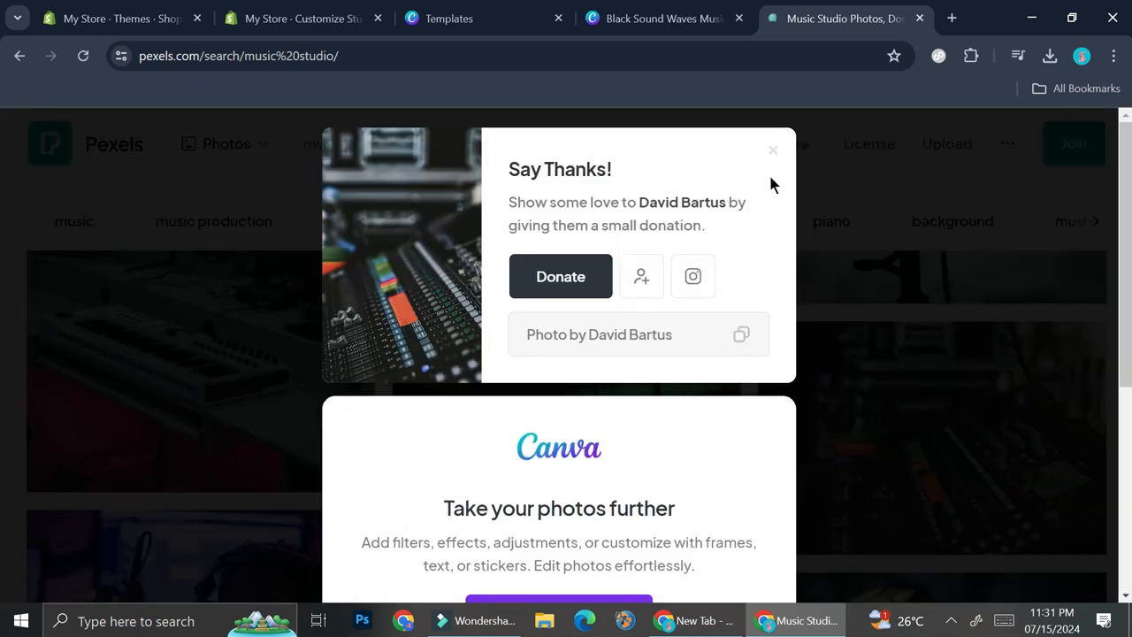
# Return to the Shopify theme editor and upload the downloaded audio mixer photo as the slide's image
pyautogui.click(303, 11)
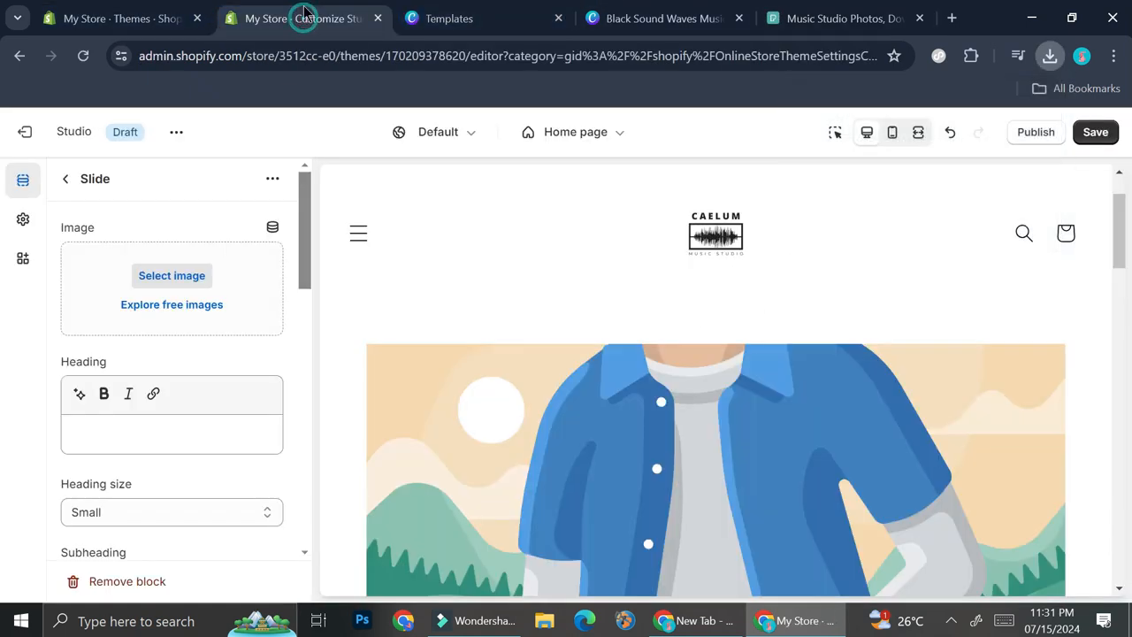
pyautogui.click(174, 276)
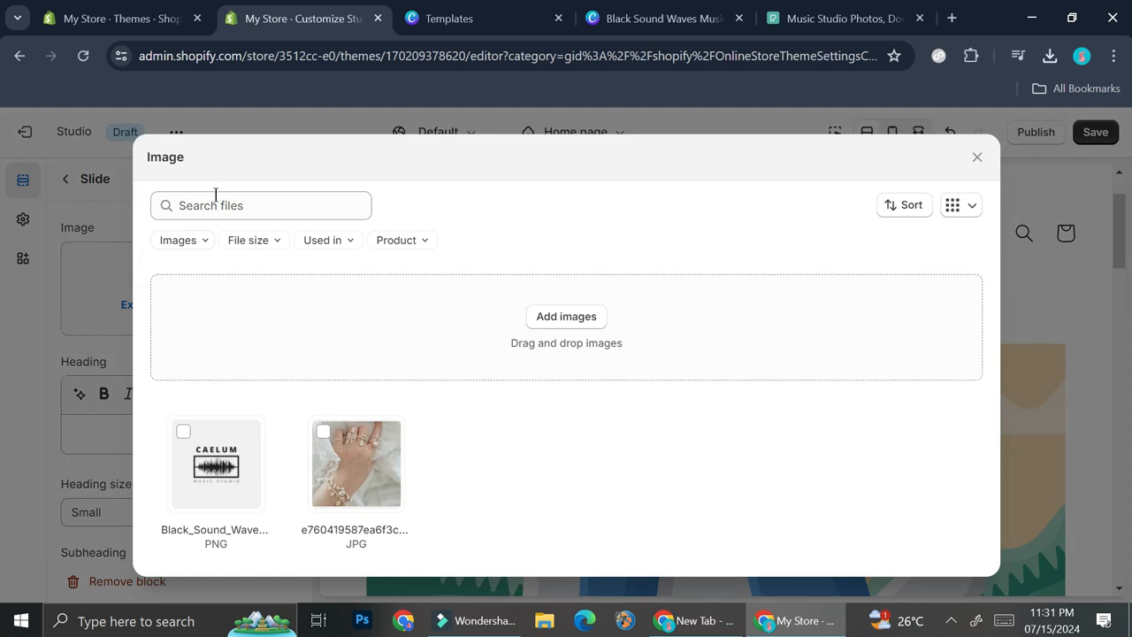
pyautogui.click(549, 315)
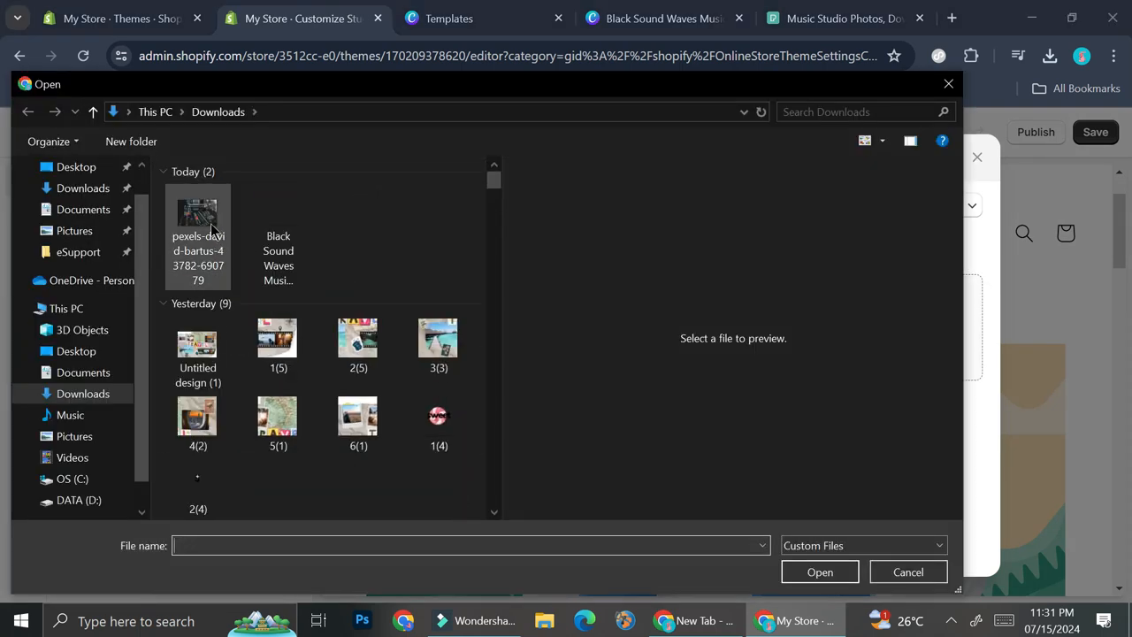
pyautogui.doubleClick(211, 229)
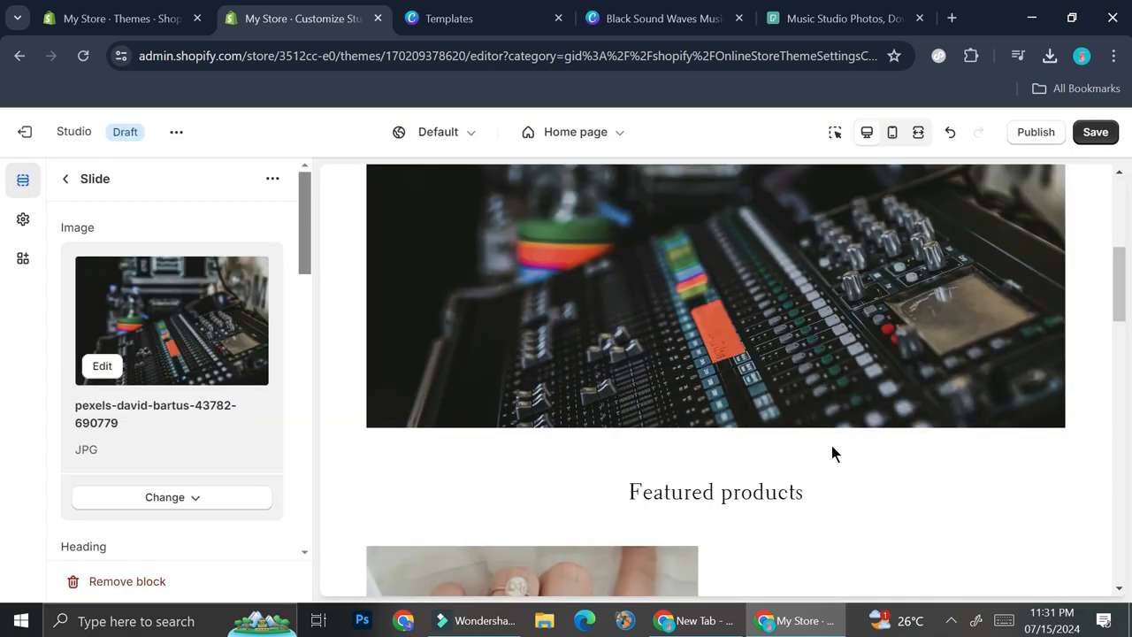
pyautogui.scroll(-8, 832, 446)
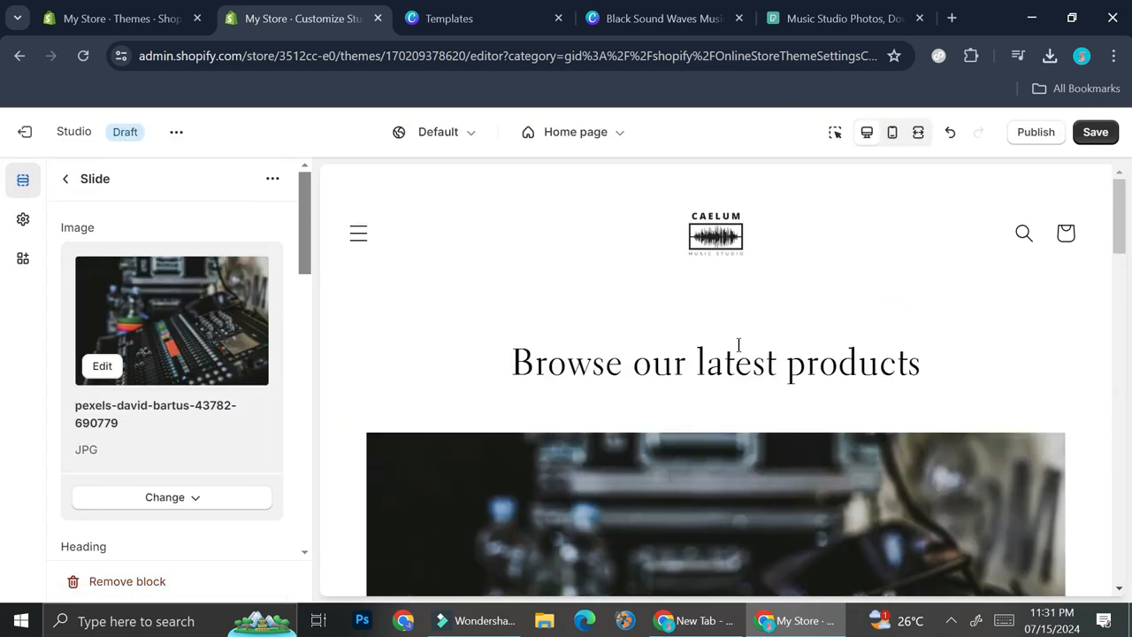
# Replace the "Browse our latest products" heading text with "Welcome to Caelum Music"
pyautogui.click(66, 179)
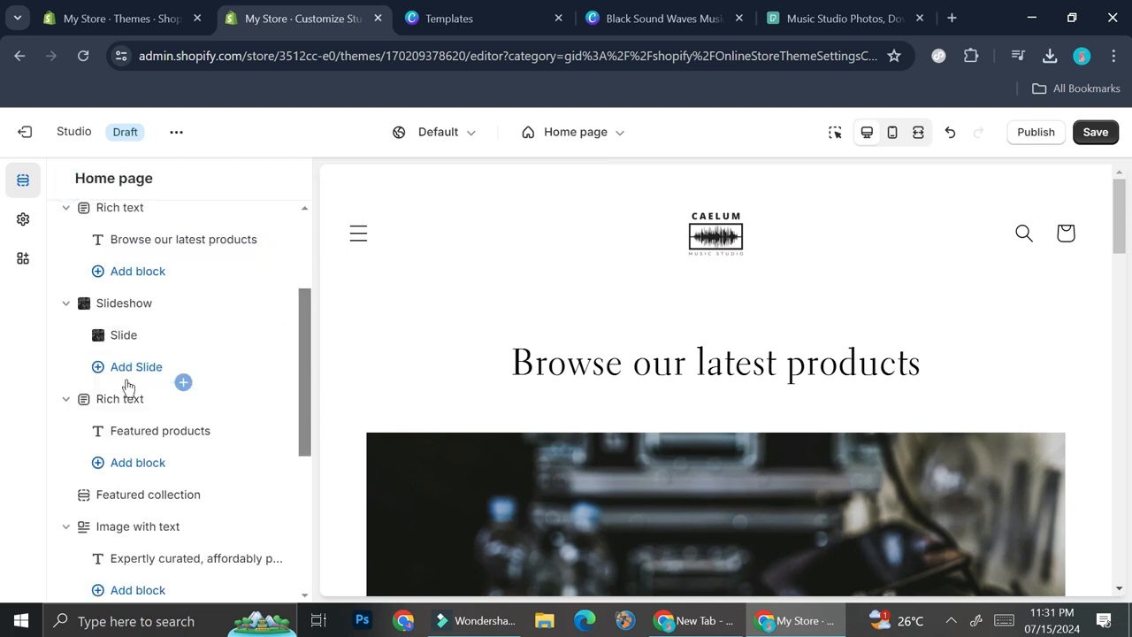
pyautogui.scroll(1, 197, 268)
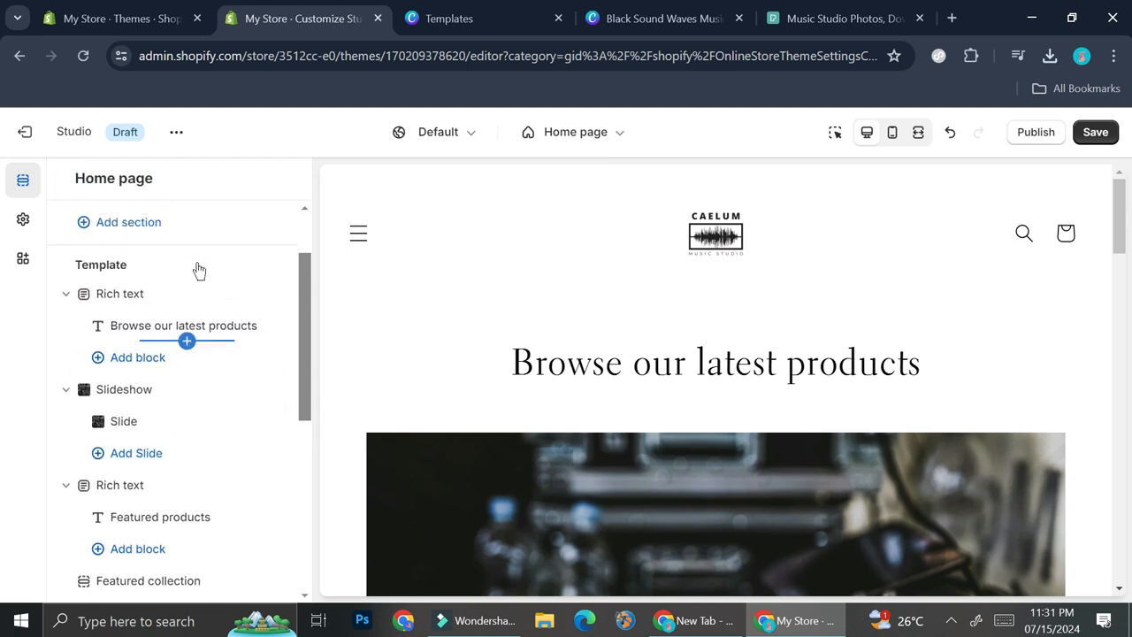
pyautogui.click(169, 329)
pyautogui.click(241, 301)
pyautogui.moveTo(240, 300); pyautogui.dragTo(31, 298)
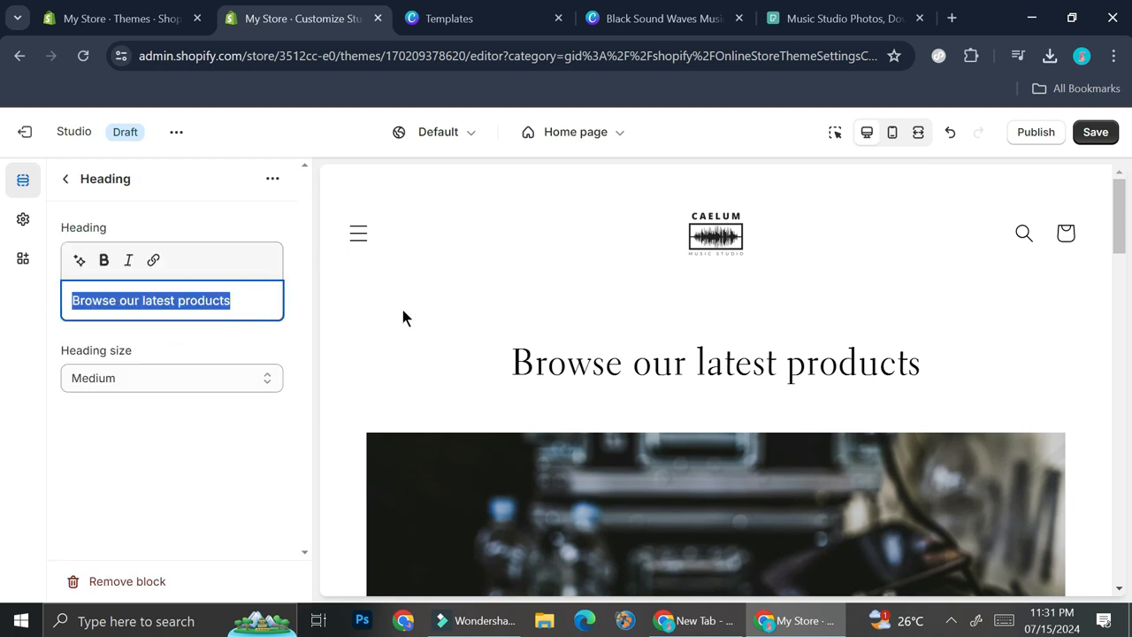
pyautogui.write('Welcome to Caelum Music')
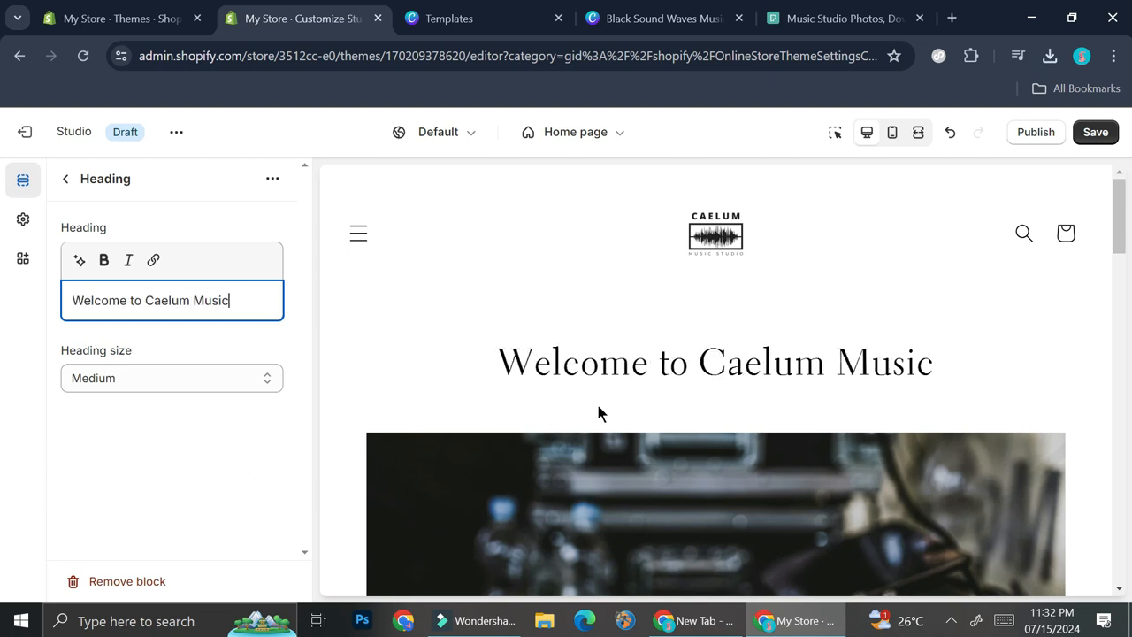
# Try the Small and Extra extra large sizes on the welcome heading, then set it back to Medium
pyautogui.click(227, 376)
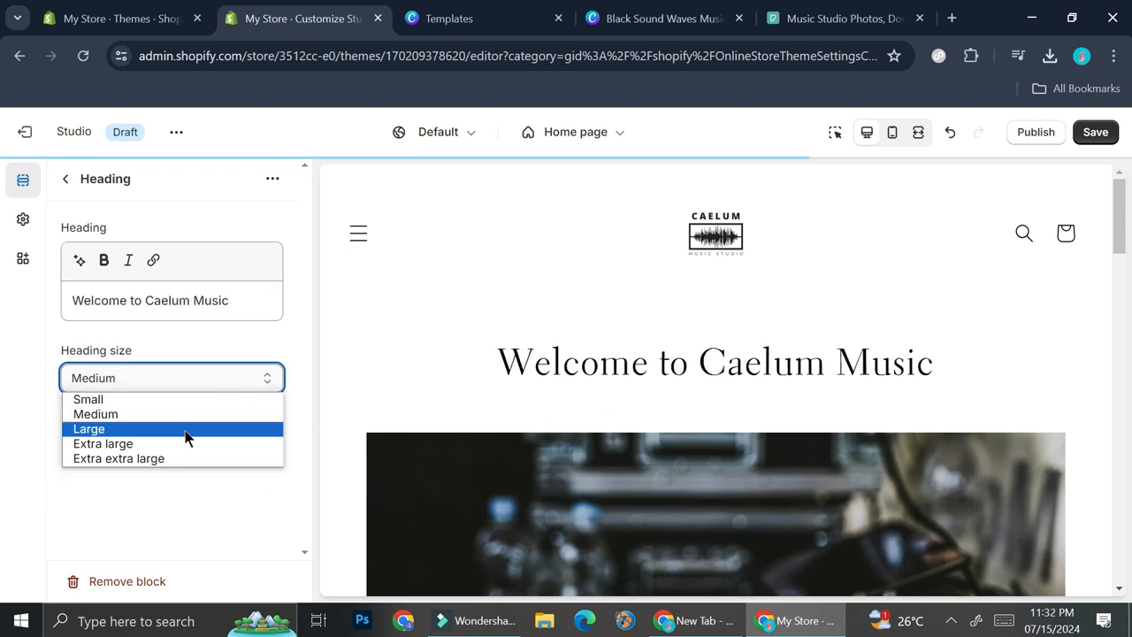
pyautogui.click(201, 393)
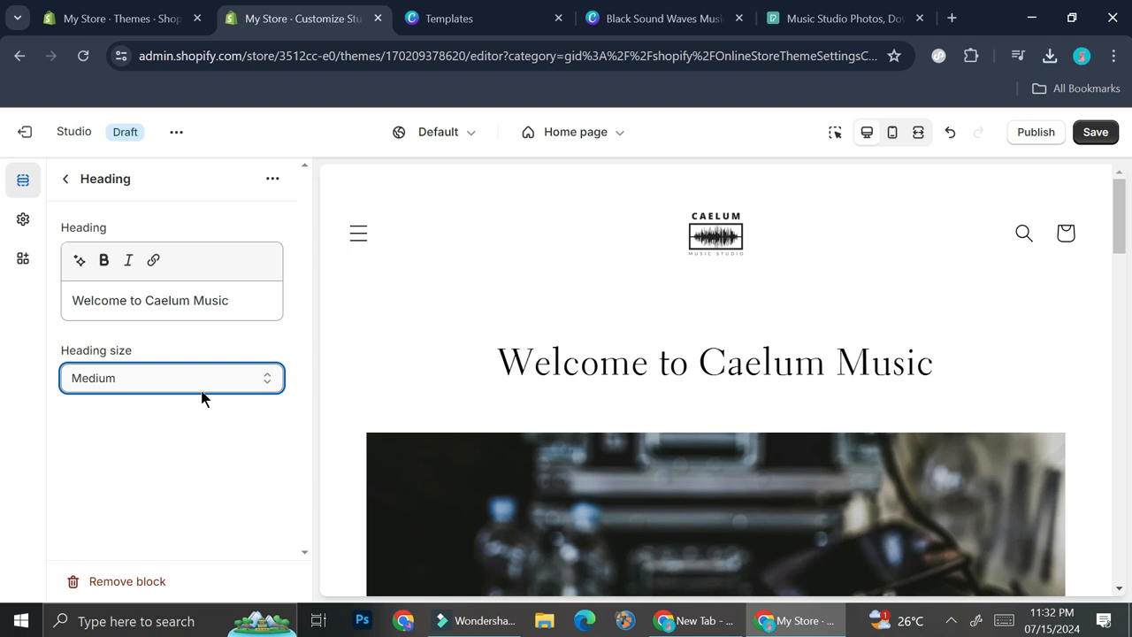
pyautogui.click(221, 378)
pyautogui.click(159, 393)
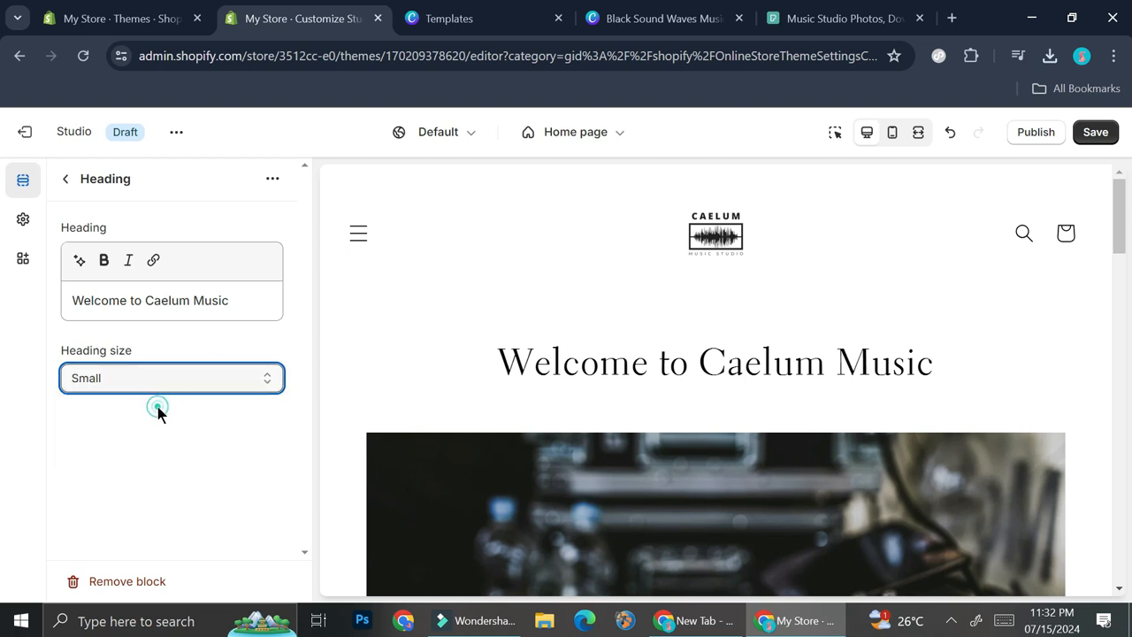
pyautogui.click(188, 384)
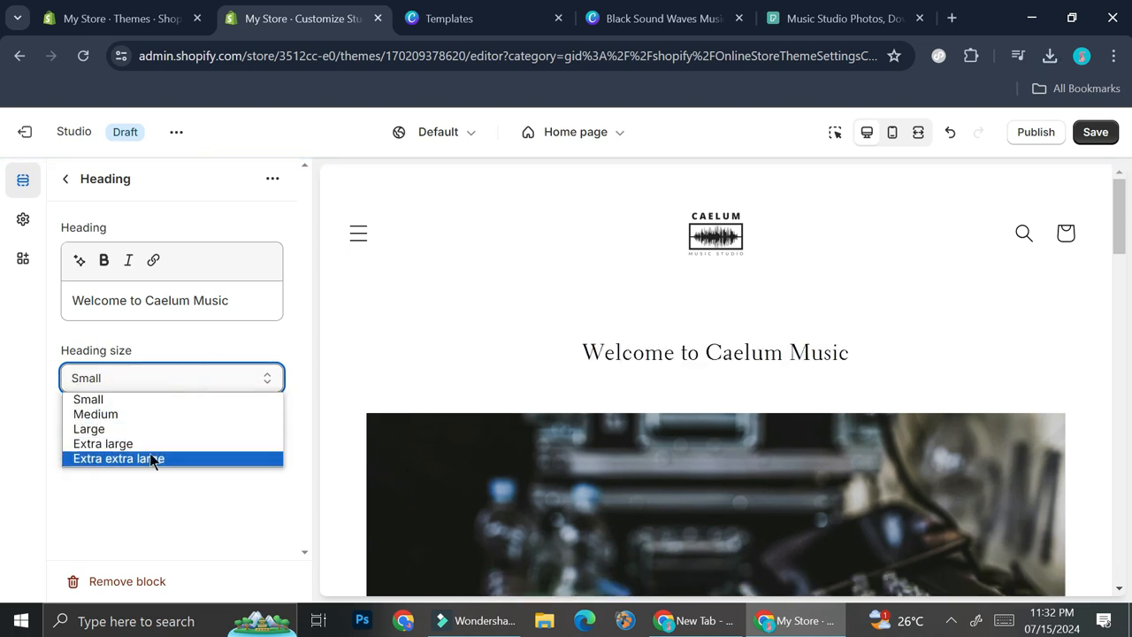
pyautogui.click(149, 453)
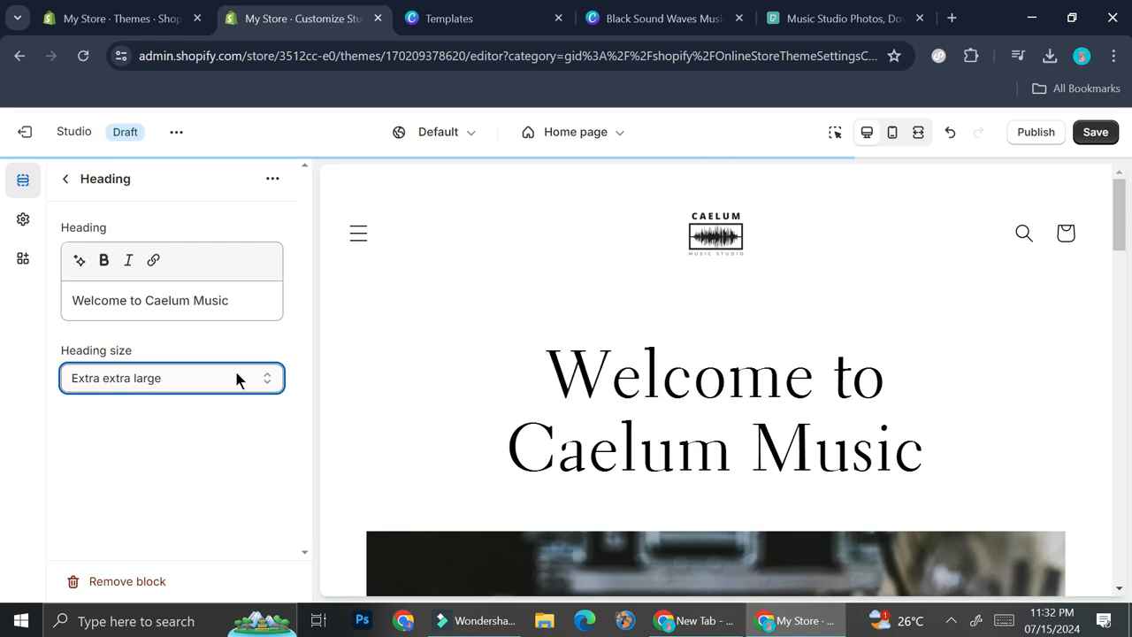
pyautogui.click(234, 378)
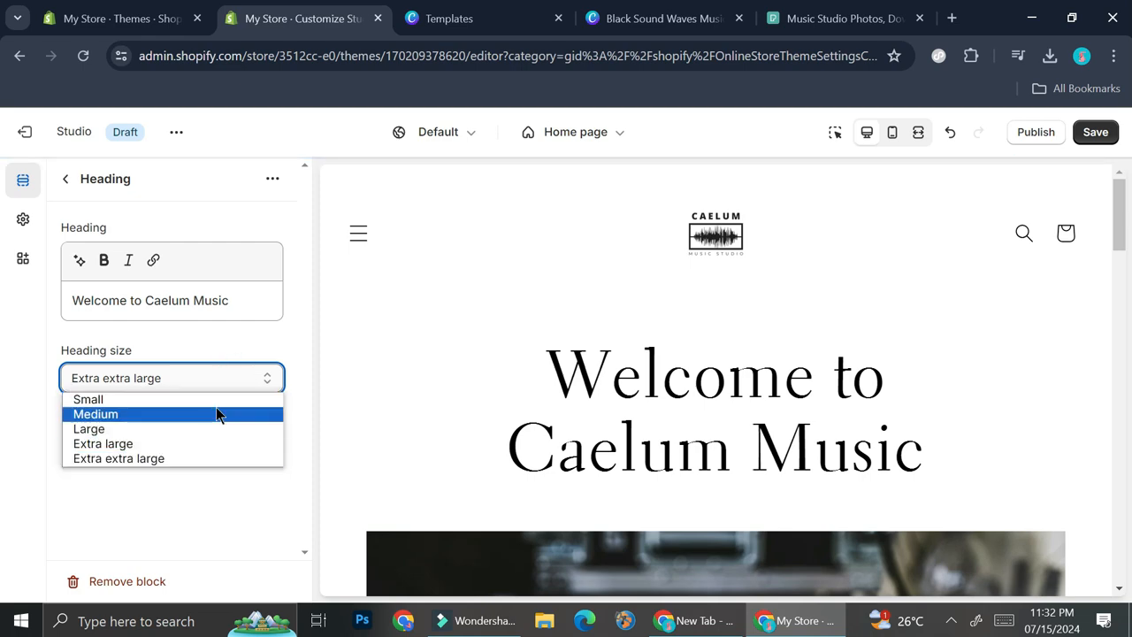
pyautogui.click(217, 412)
# Replace the "Featured products" heading text below the slideshow with "New Release" and return to the section list
pyautogui.scroll(-3, 708, 393)
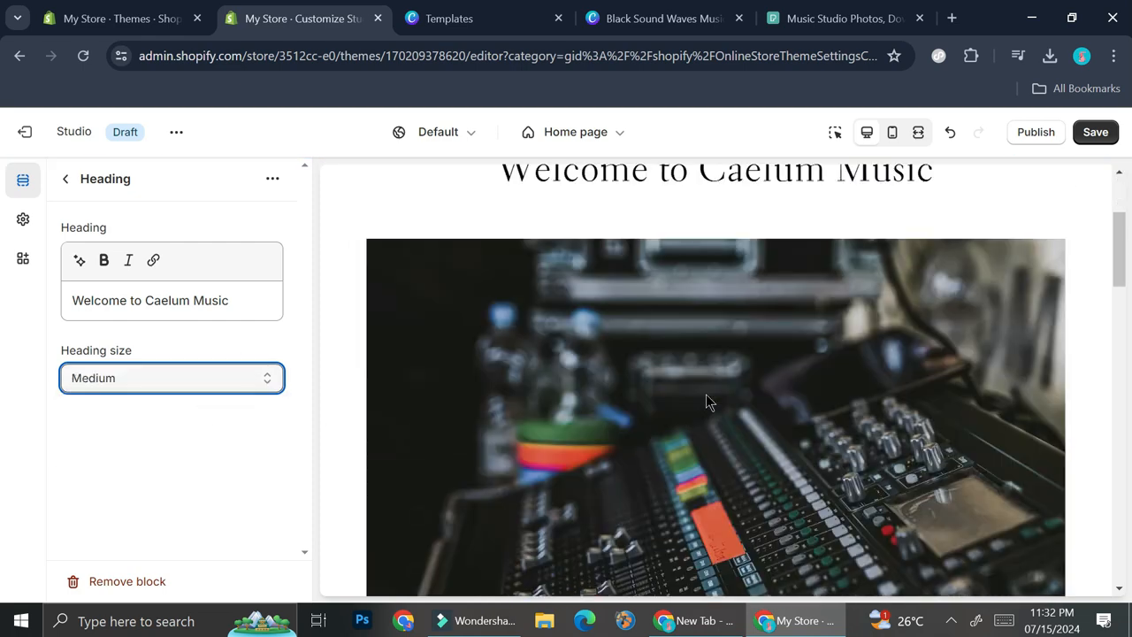
pyautogui.scroll(-5, 706, 402)
pyautogui.click(70, 180)
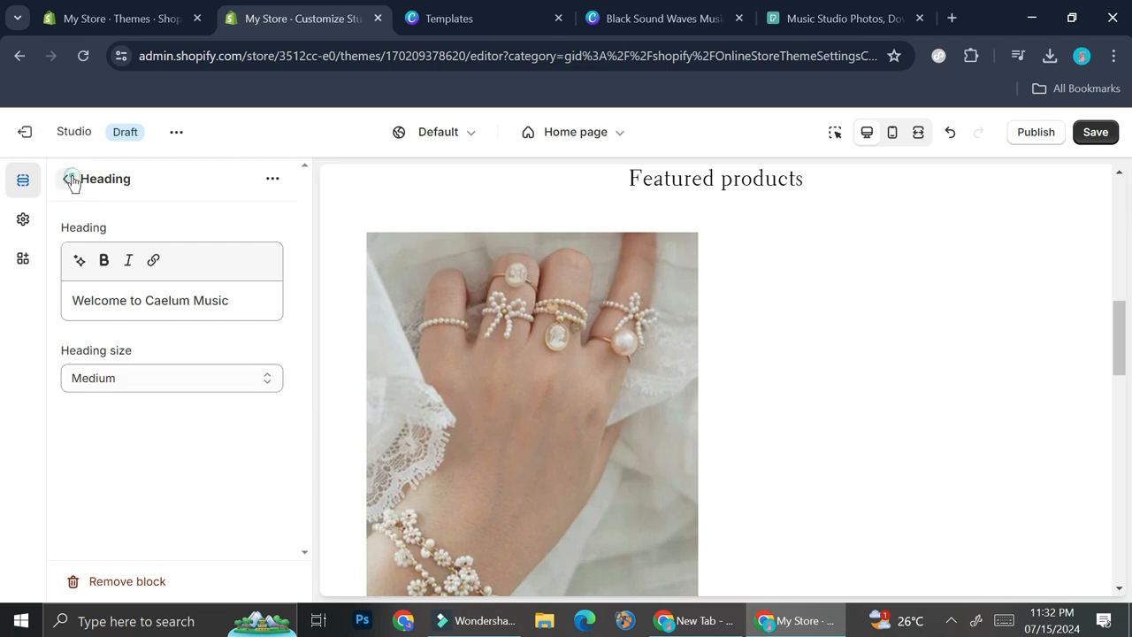
pyautogui.scroll(3, 627, 292)
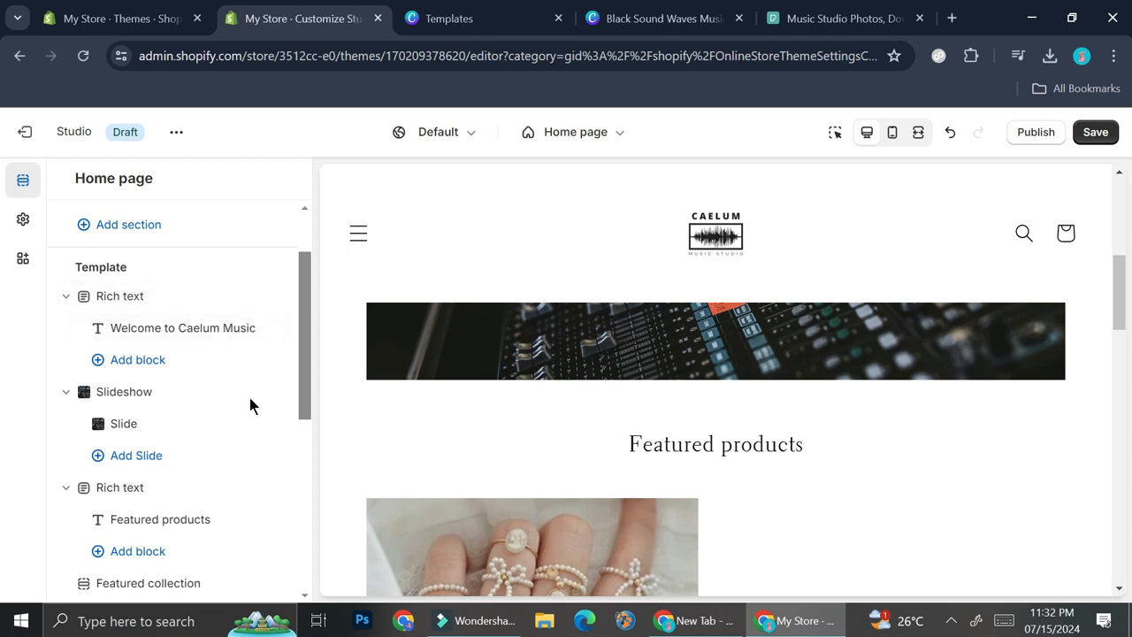
pyautogui.scroll(-2, 489, 447)
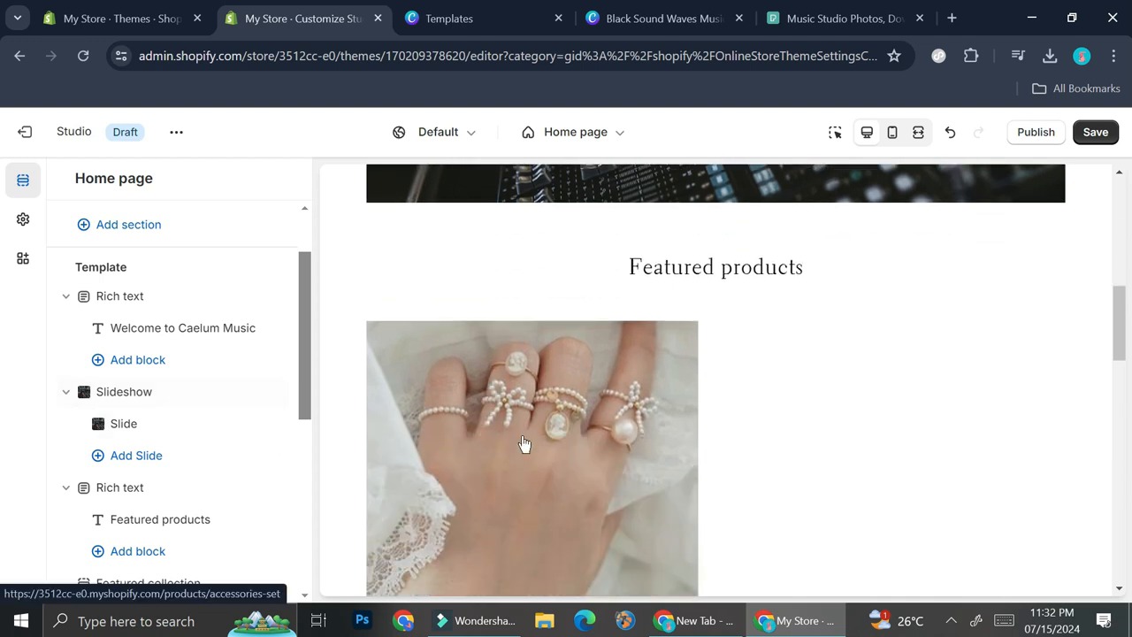
pyautogui.scroll(-1, 147, 397)
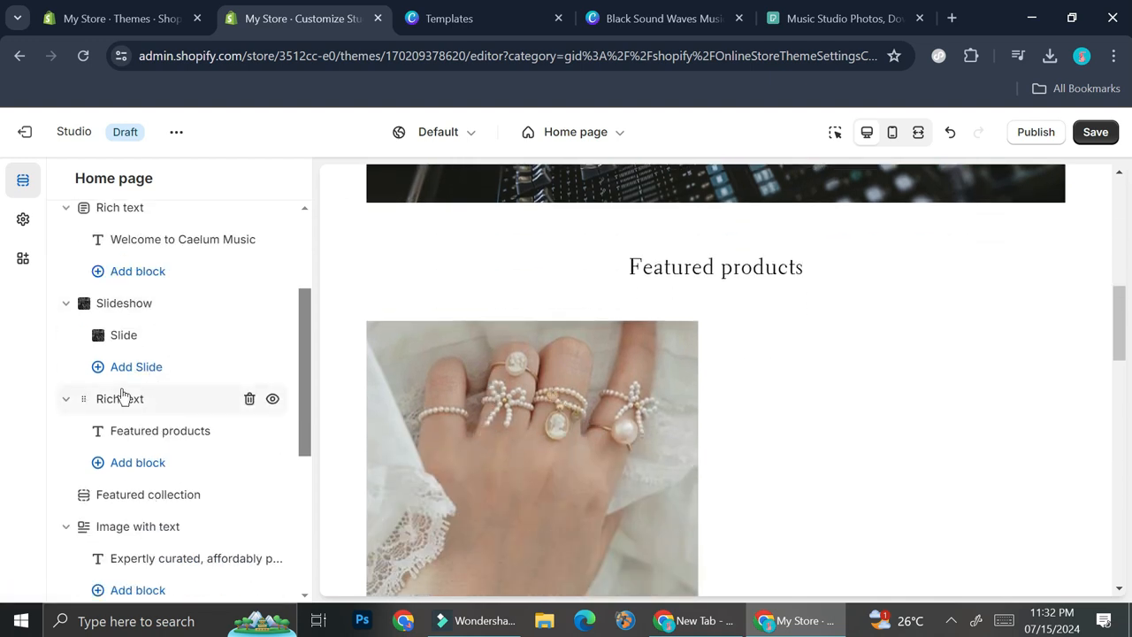
pyautogui.click(175, 431)
pyautogui.tripleClick(212, 300)
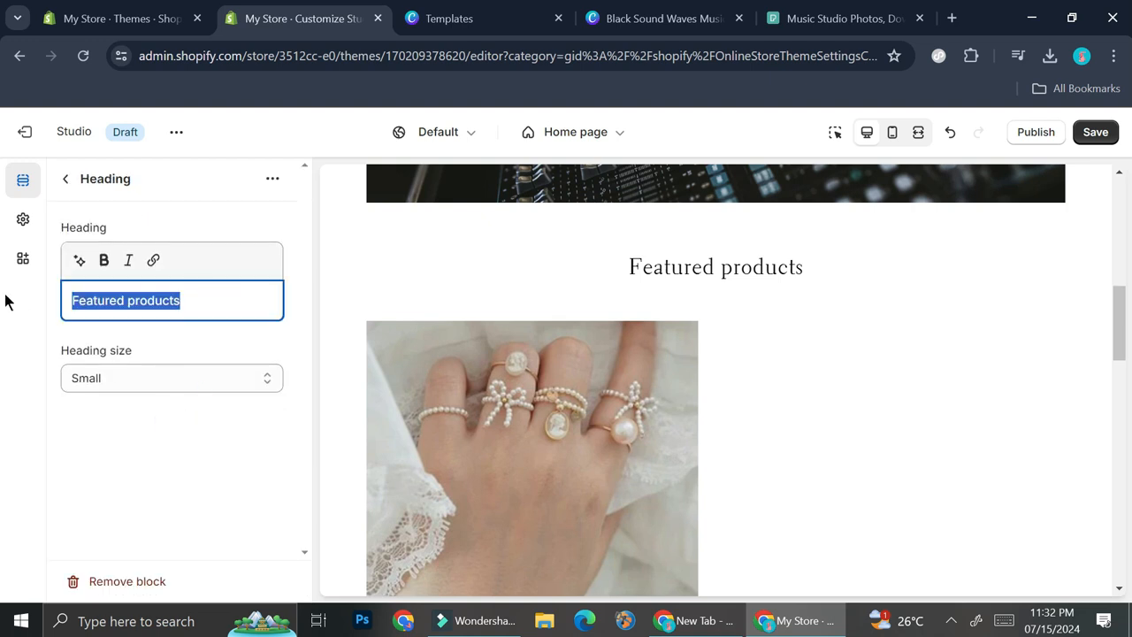
pyautogui.write('New Release')
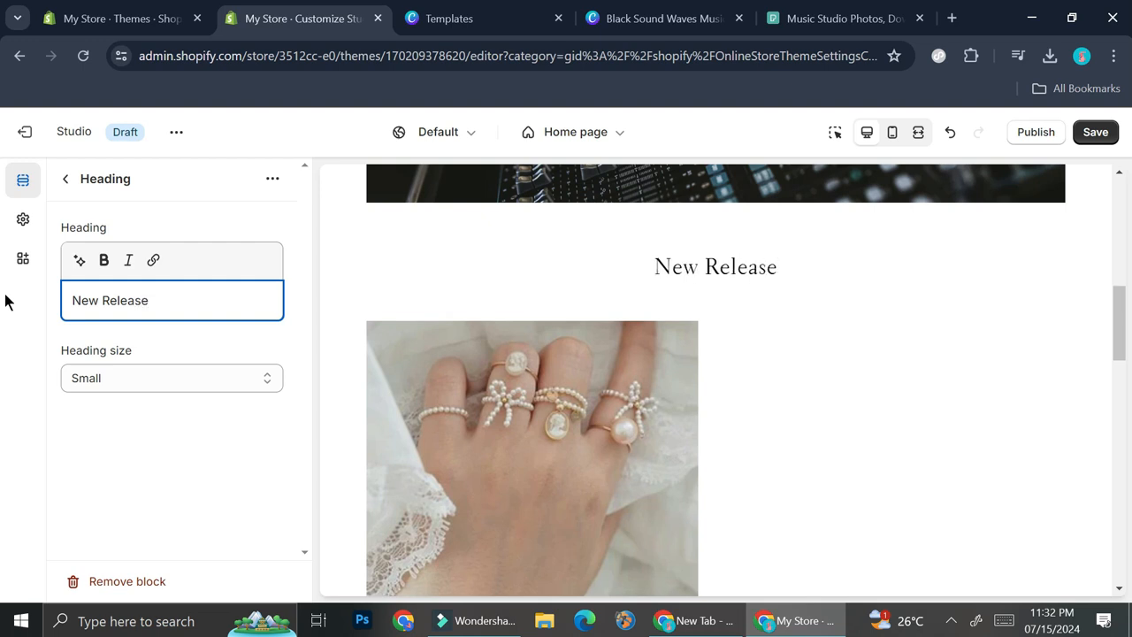
pyautogui.click(82, 181)
pyautogui.click(71, 188)
# Examine the Featured collection section's settings, the remaining home page sections and the preview around the New Release heading
pyautogui.scroll(-1, 206, 367)
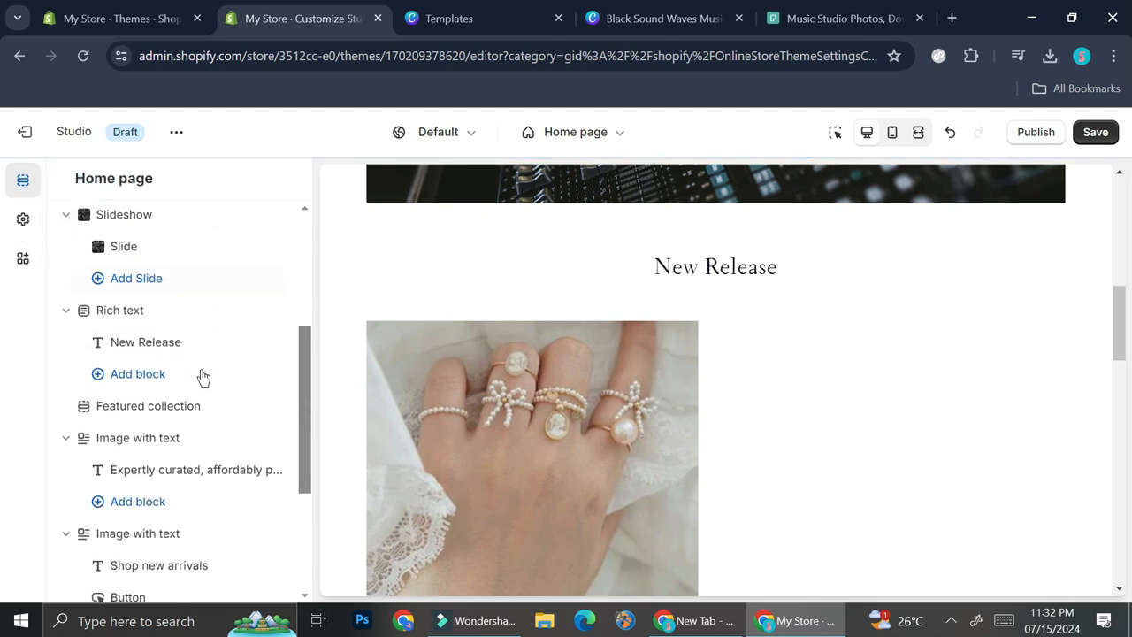
pyautogui.click(146, 408)
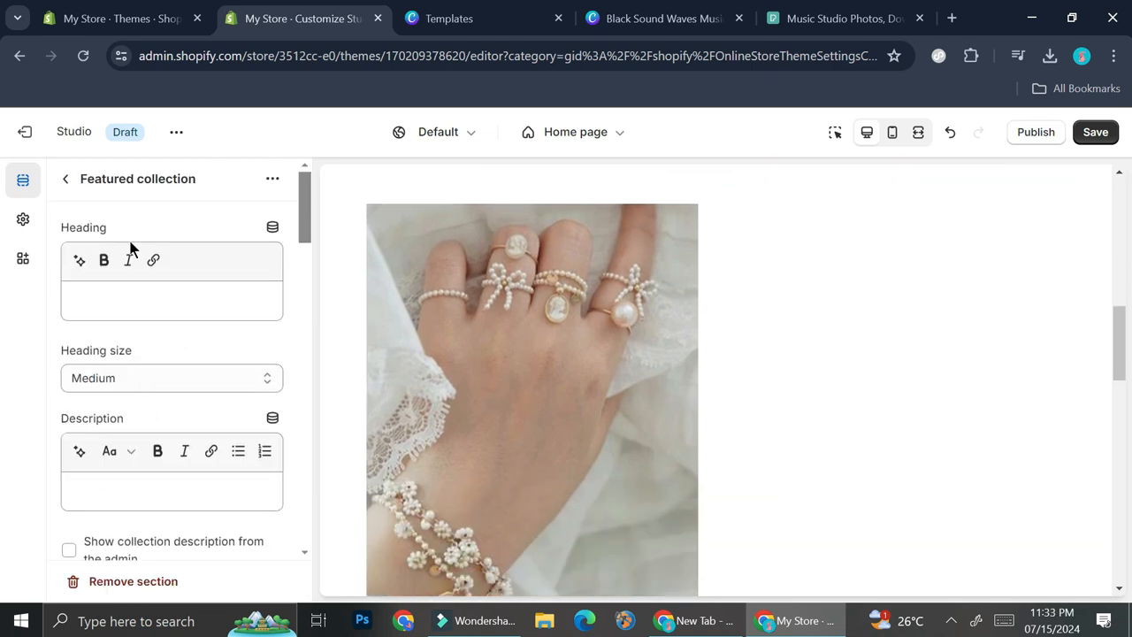
pyautogui.click(63, 181)
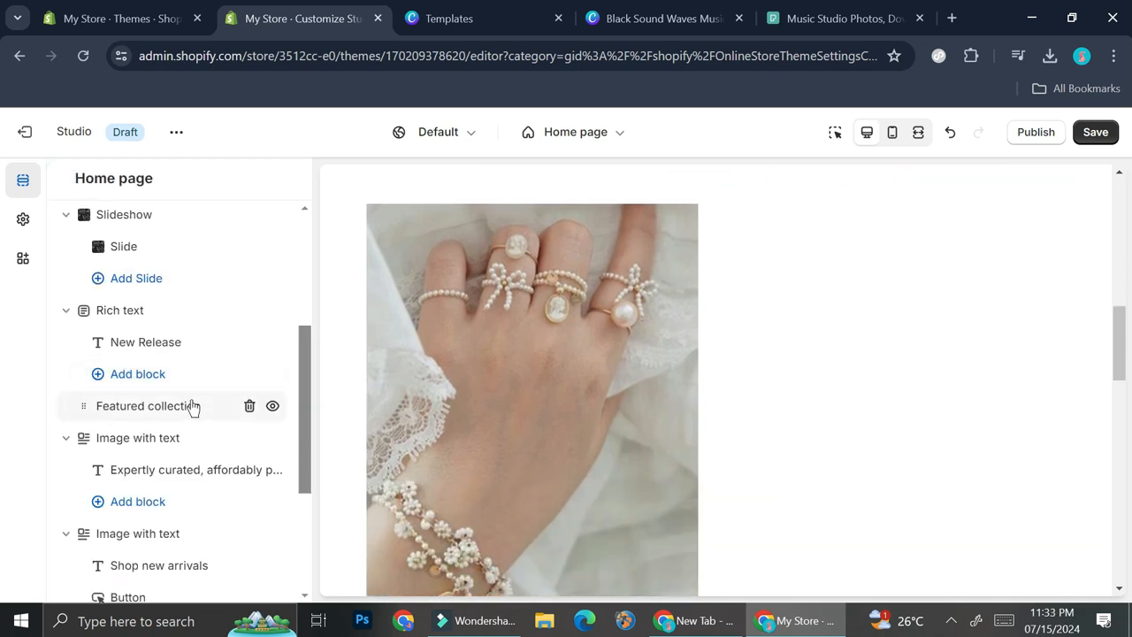
pyautogui.click(170, 407)
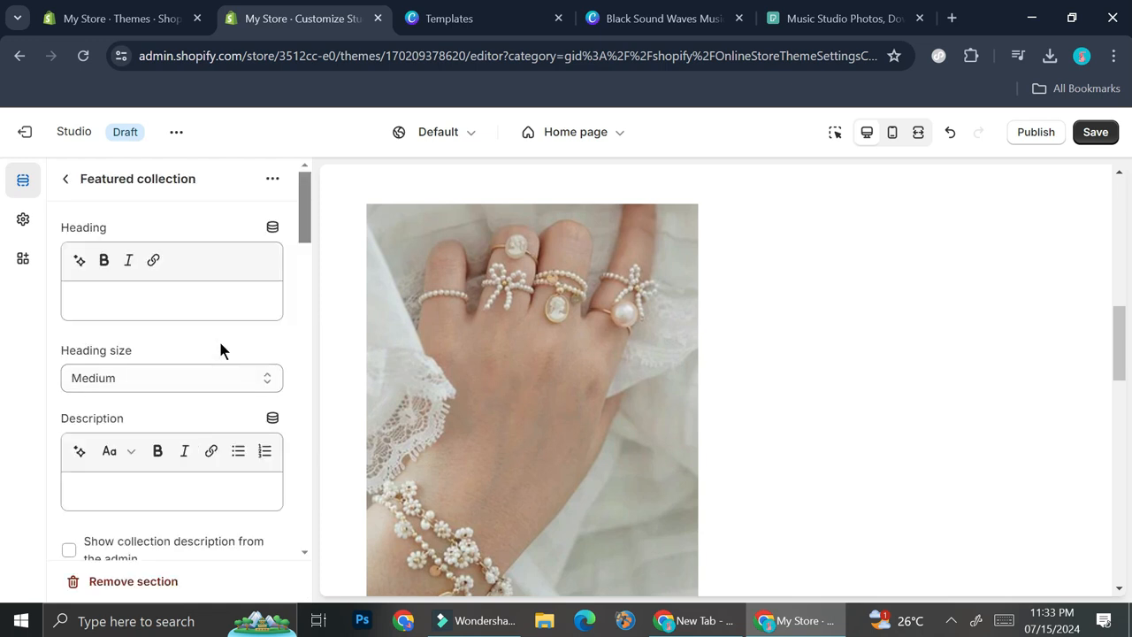
pyautogui.scroll(-4, 220, 347)
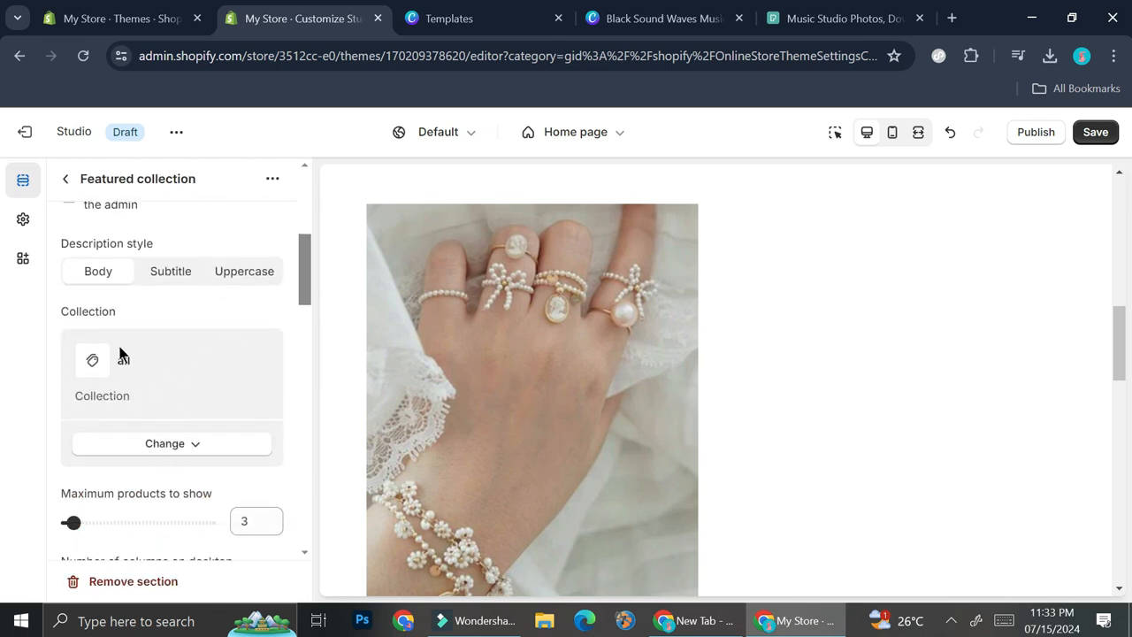
pyautogui.click(65, 179)
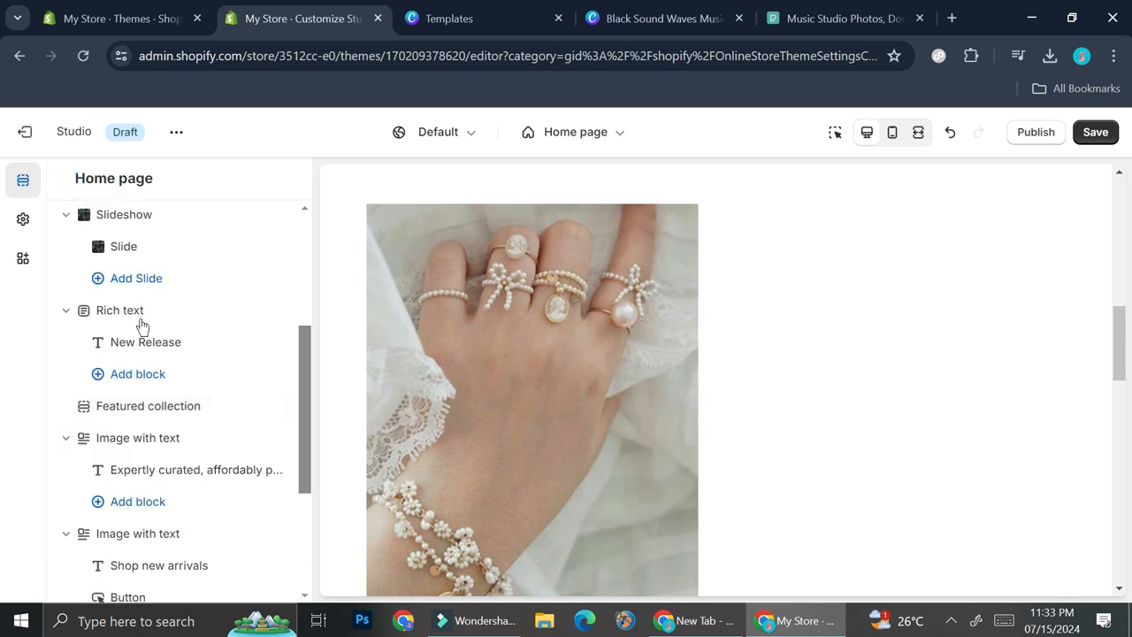
pyautogui.scroll(-2, 142, 324)
pyautogui.scroll(10, 649, 354)
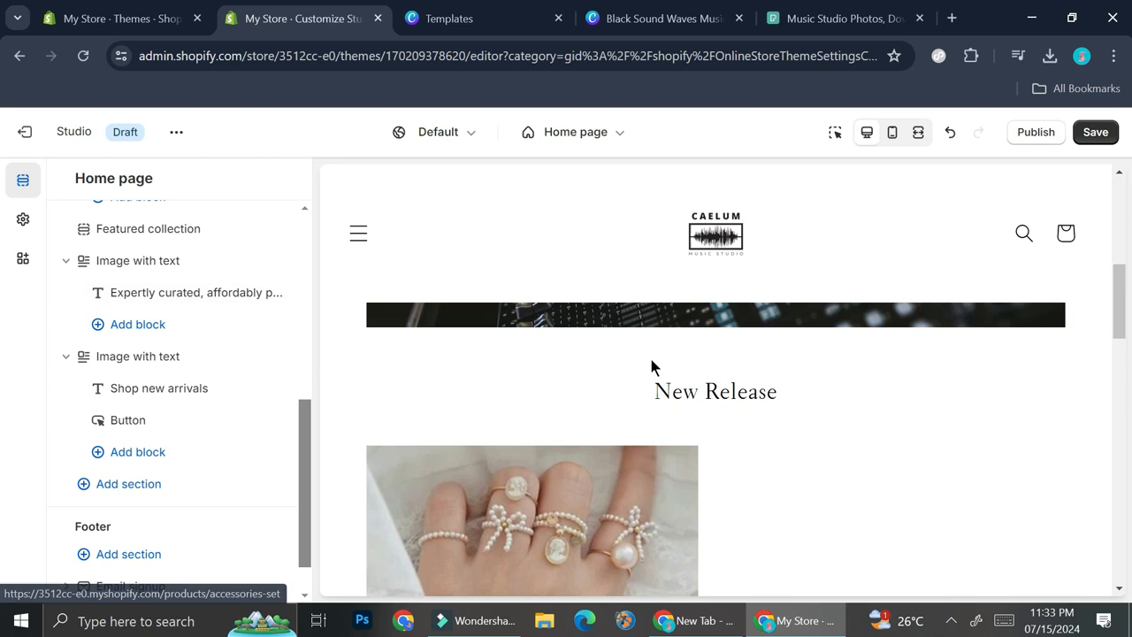
pyautogui.scroll(-10, 652, 361)
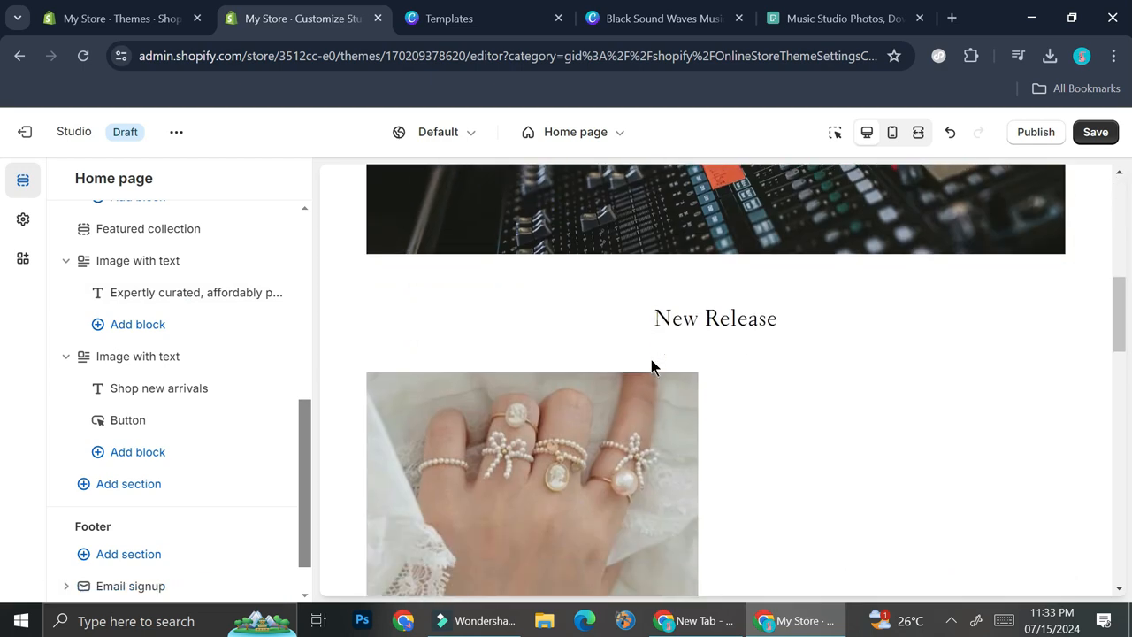
# Examine the lower part of the home page preview and the theme settings categories, and return to the section list
pyautogui.scroll(-3, 651, 363)
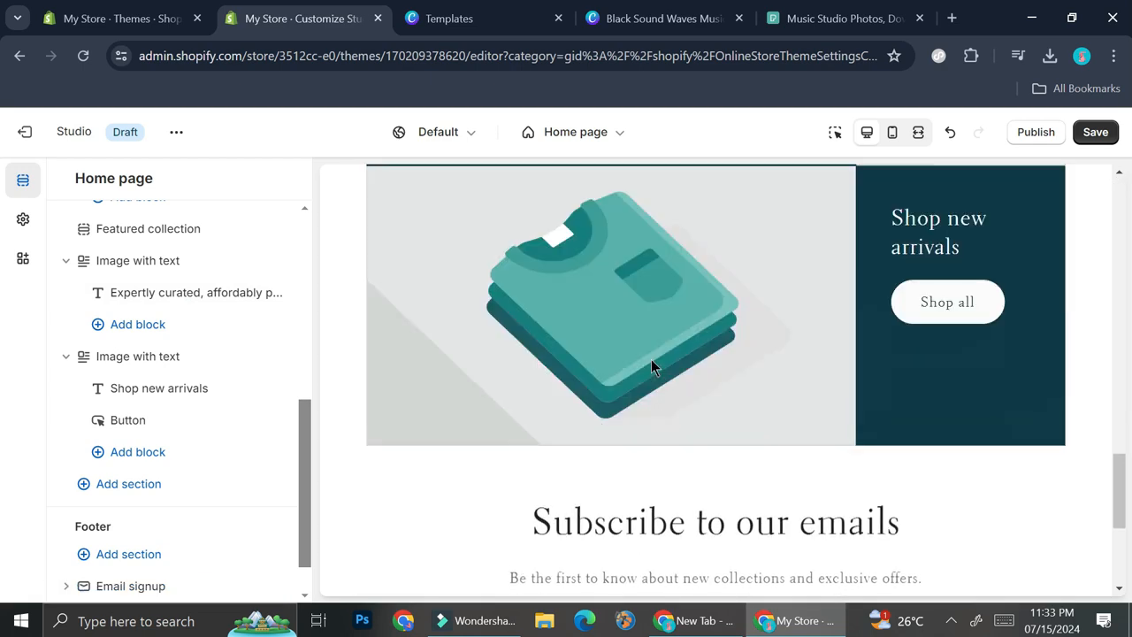
pyautogui.click(23, 222)
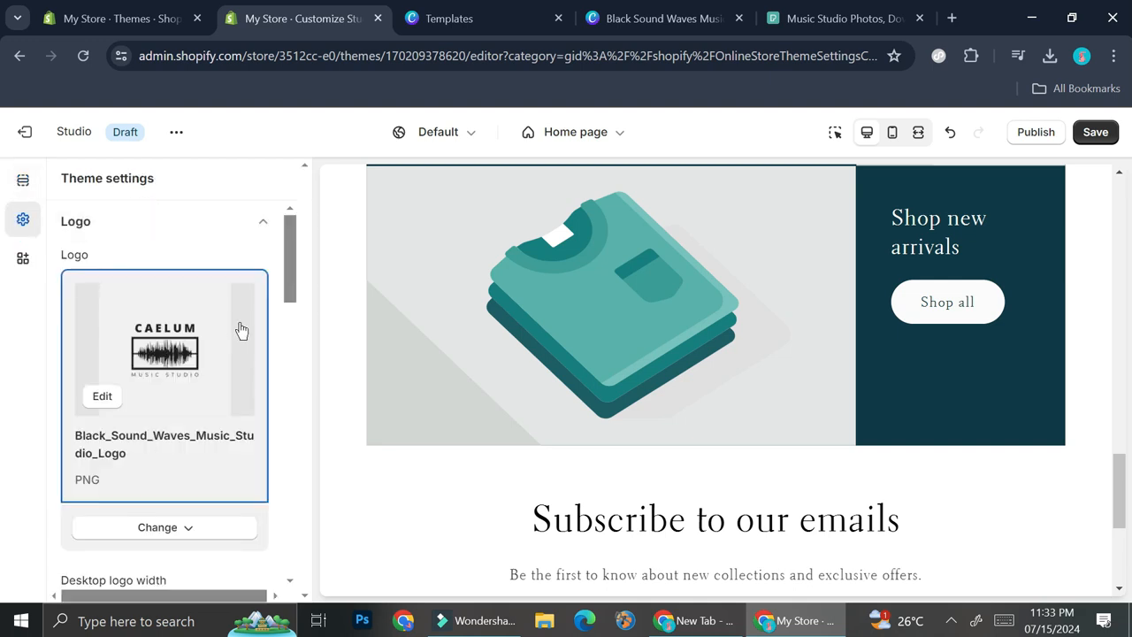
pyautogui.scroll(-3, 240, 328)
pyautogui.scroll(-3, 239, 329)
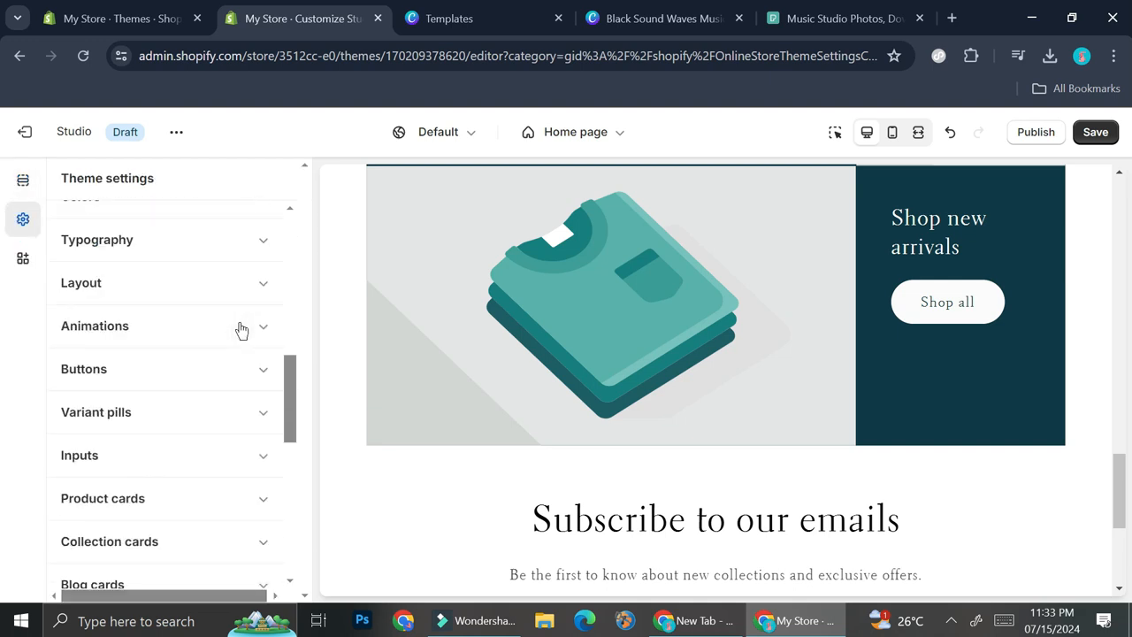
pyautogui.click(23, 184)
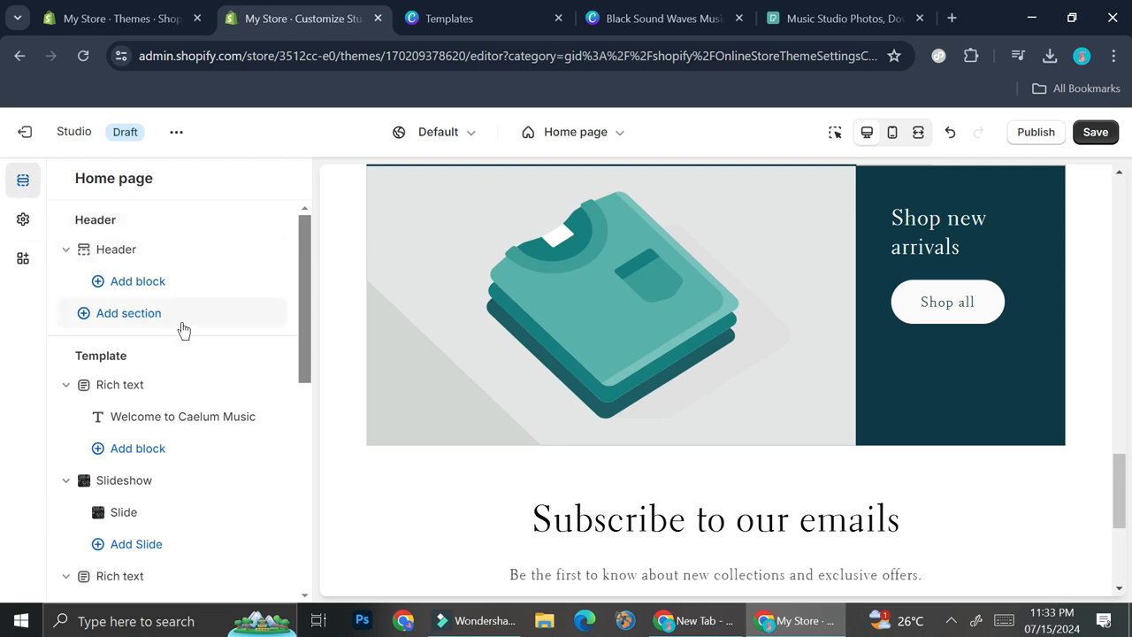
# Set the Image with text section's color scheme to Scheme 1, check the lower page preview and save the theme
pyautogui.scroll(-2, 166, 434)
pyautogui.click(141, 545)
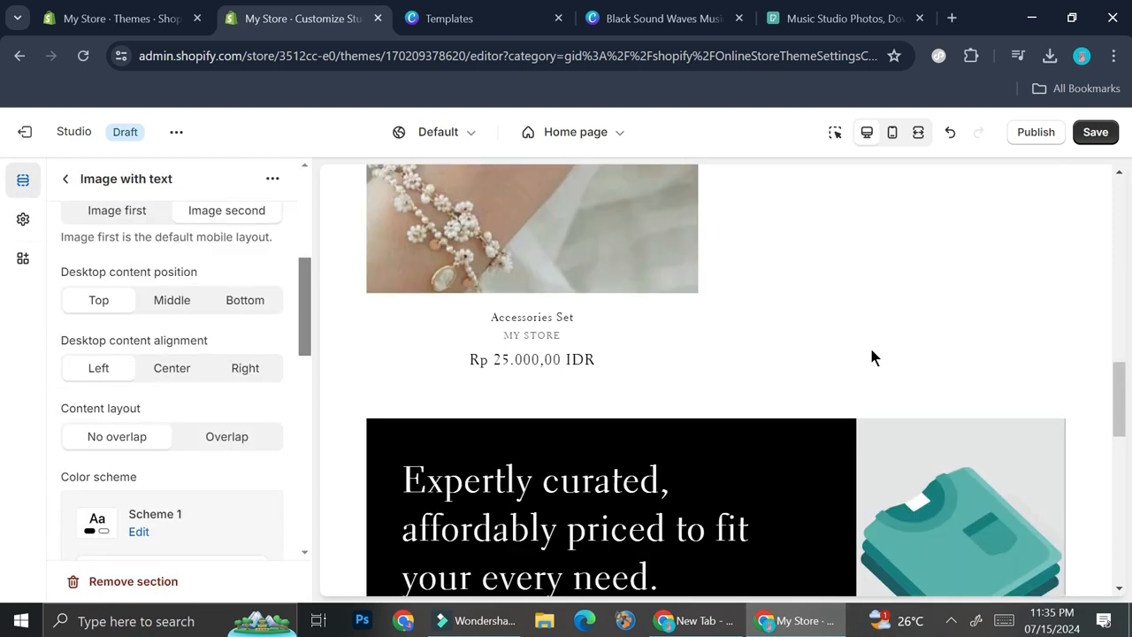
pyautogui.scroll(-2, 877, 352)
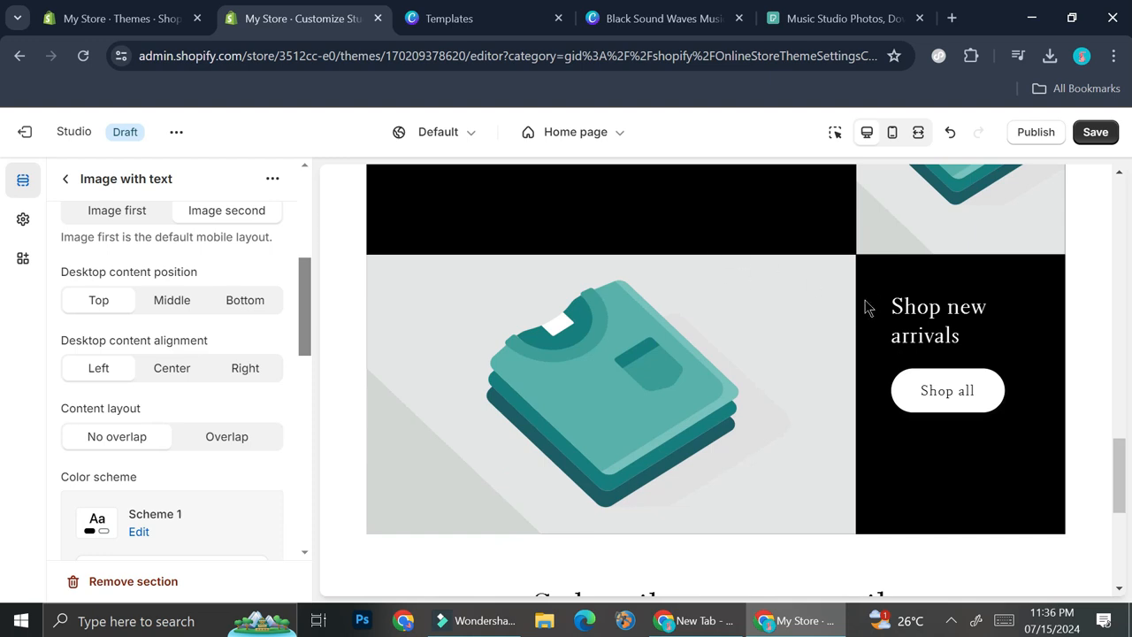
pyautogui.scroll(-4, 885, 372)
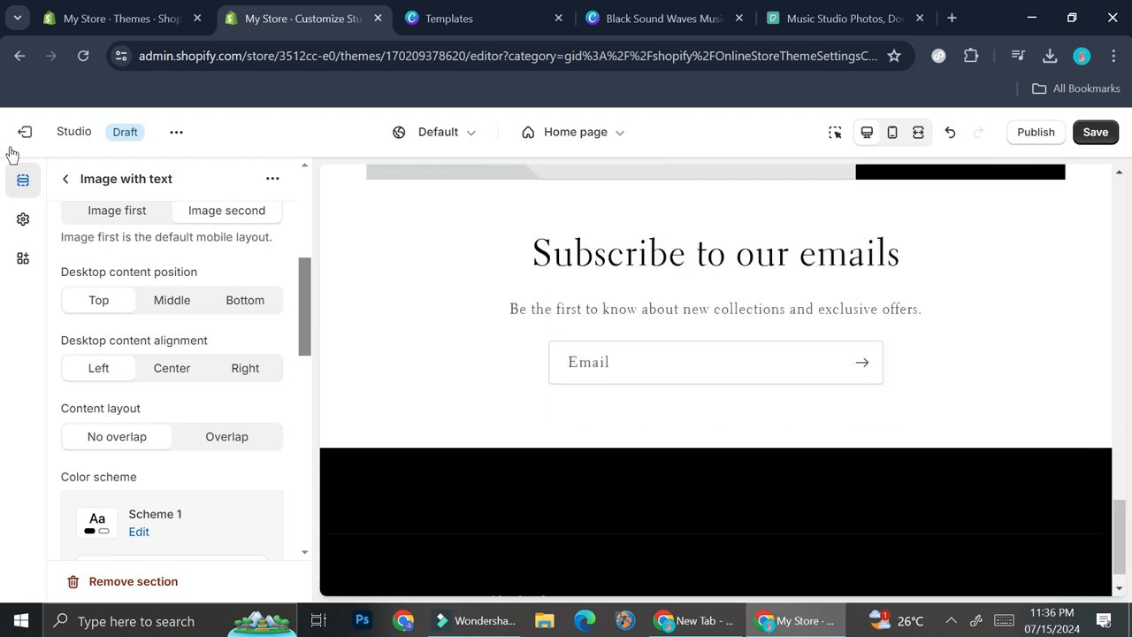
pyautogui.click(1088, 134)
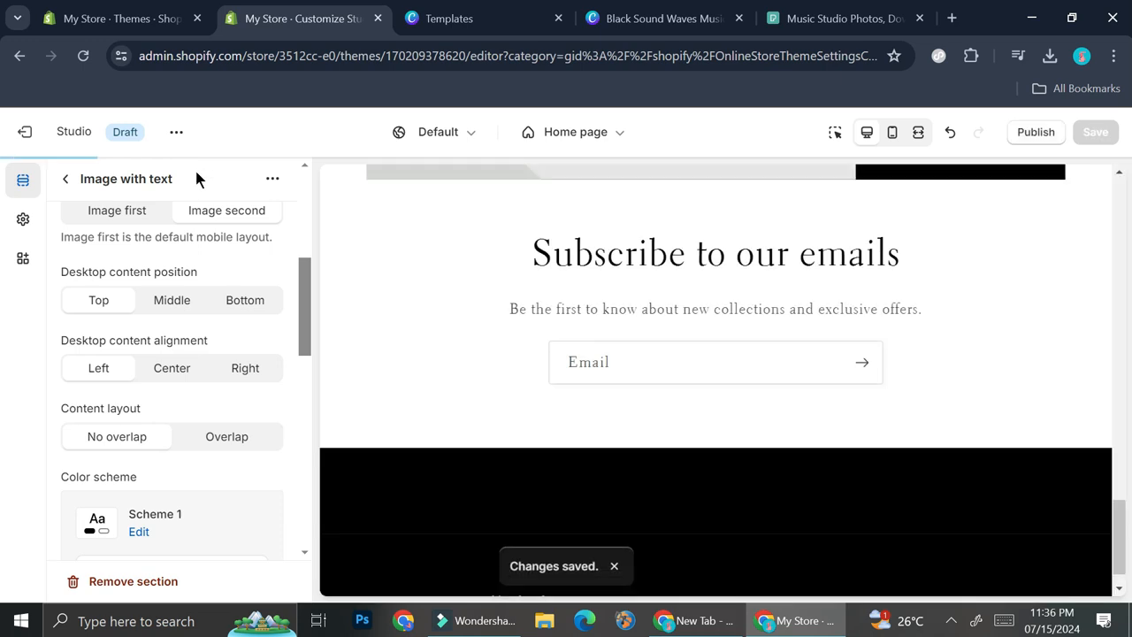
# Leave the theme editor and start a new navigation menu titled "Track List" for the online store
pyautogui.click(35, 141)
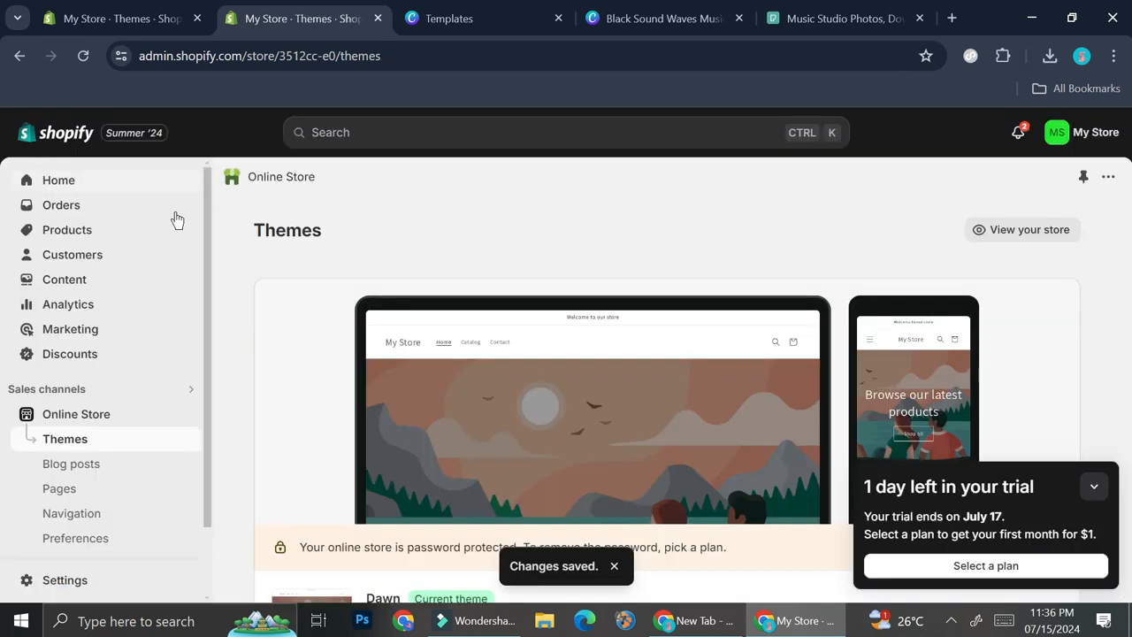
pyautogui.click(1097, 492)
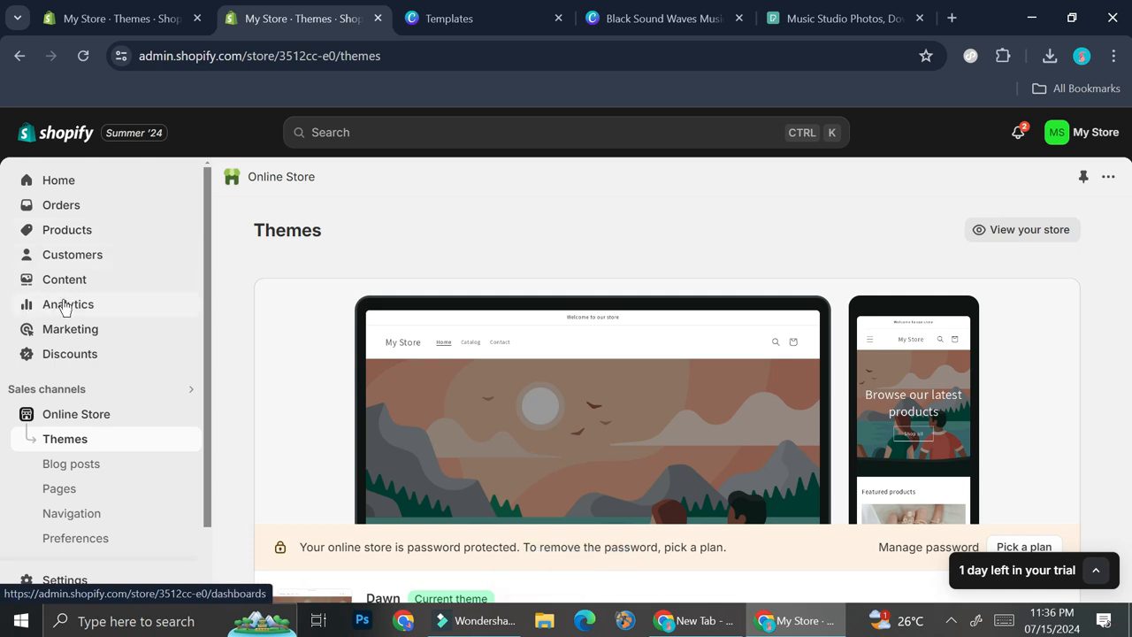
pyautogui.scroll(-1, 104, 389)
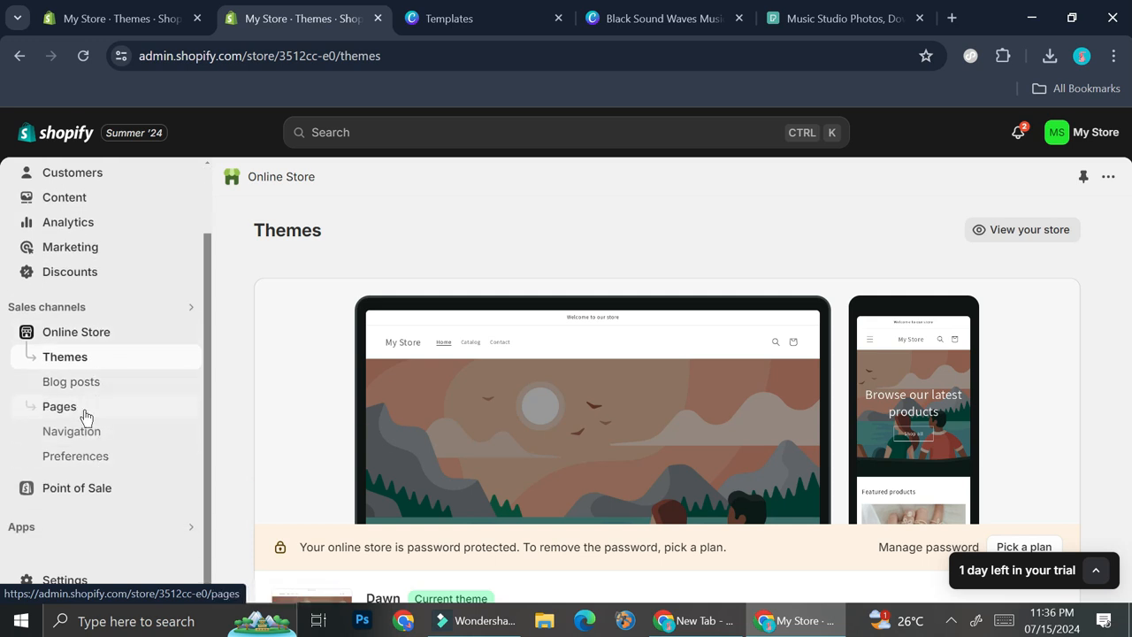
pyautogui.click(85, 431)
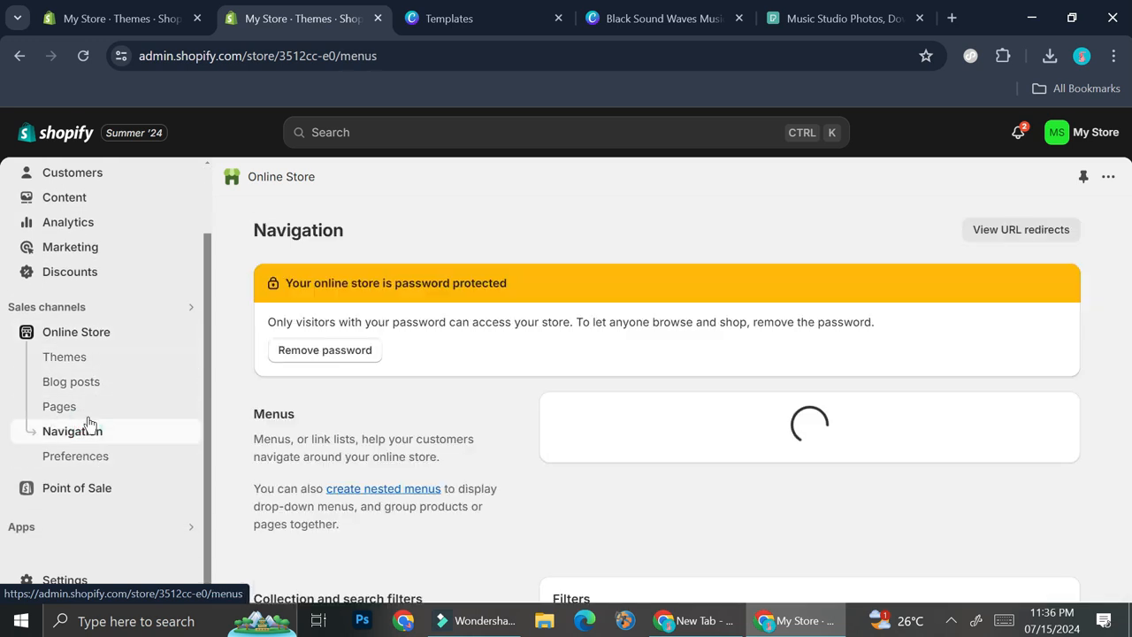
pyautogui.scroll(-1, 823, 447)
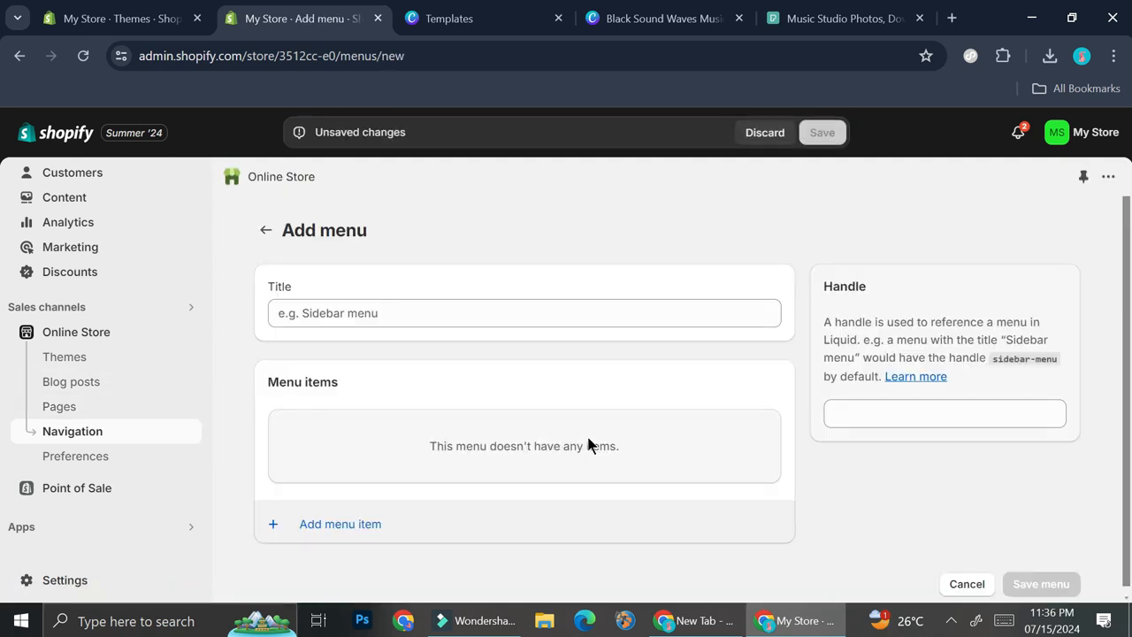
pyautogui.click(458, 309)
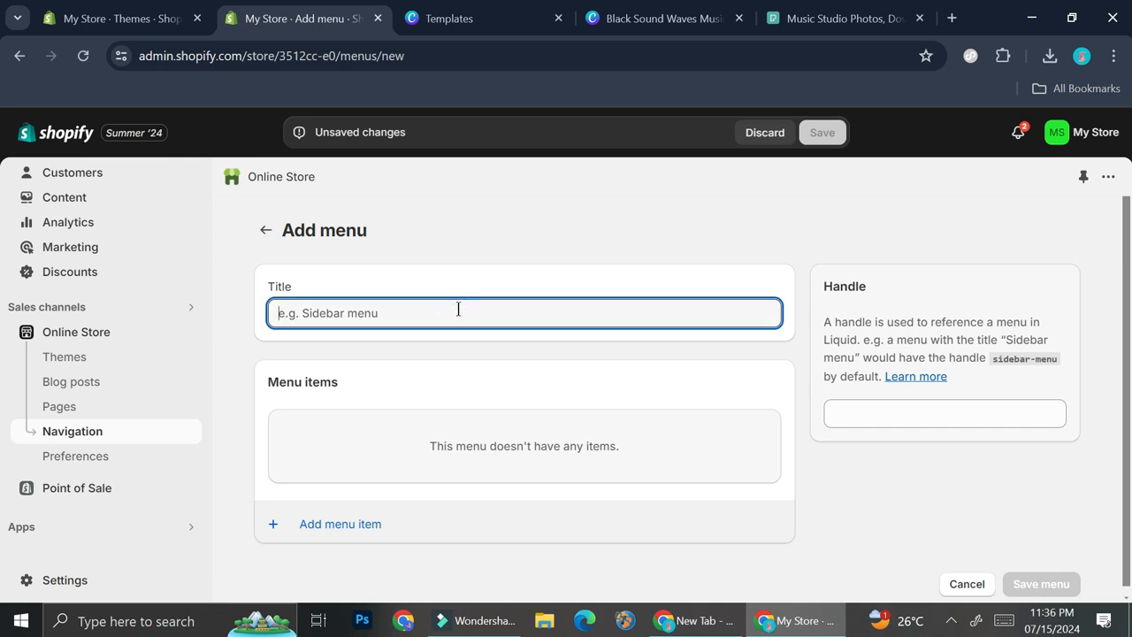
pyautogui.write('Track List')
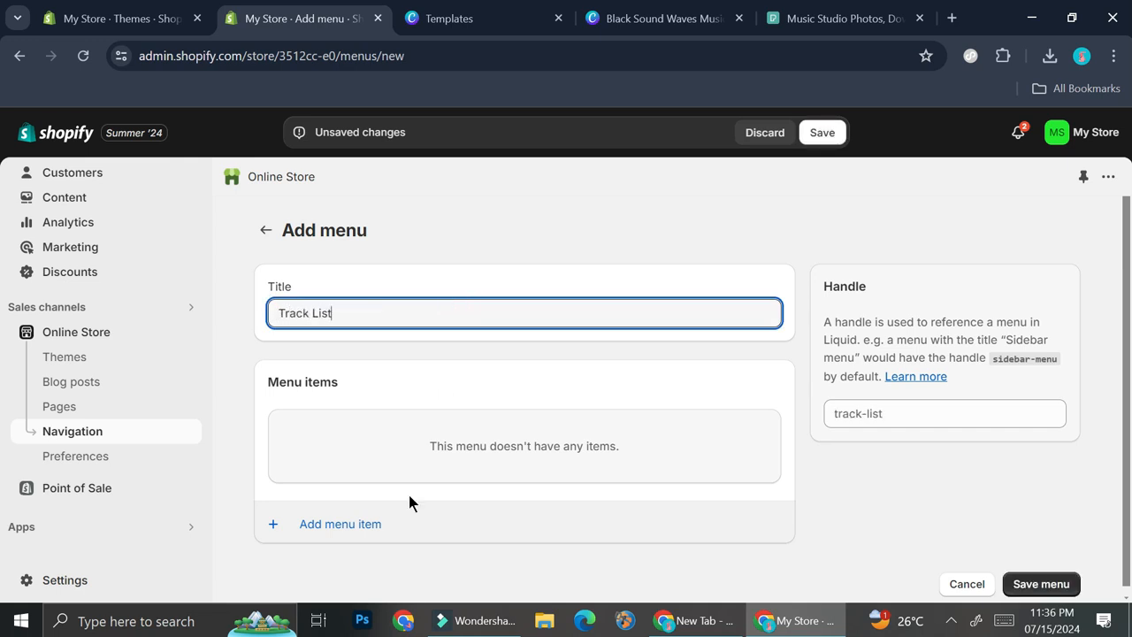
# Add a menu item named "Sample" linked to All products, and save the Track List menu
pyautogui.click(330, 529)
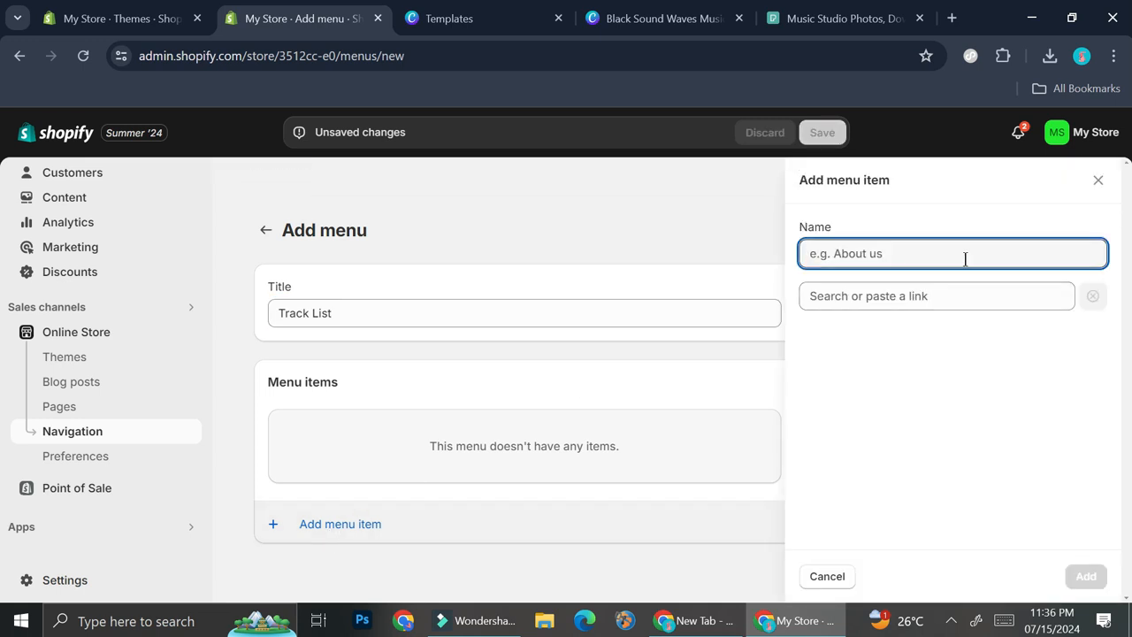
pyautogui.write('Sample')
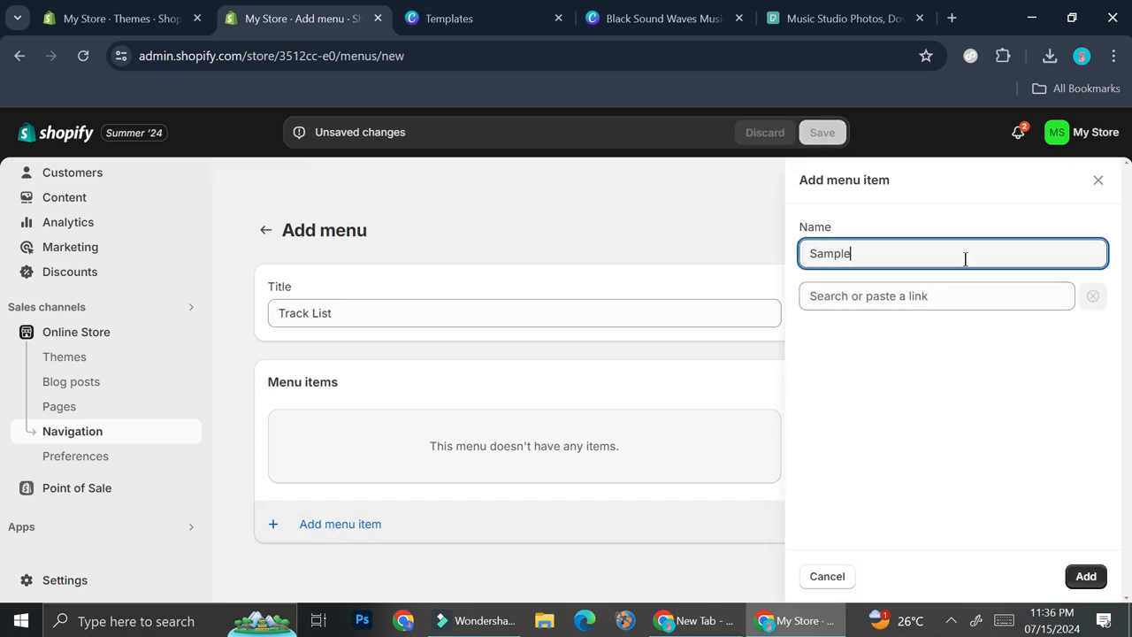
pyautogui.click(957, 284)
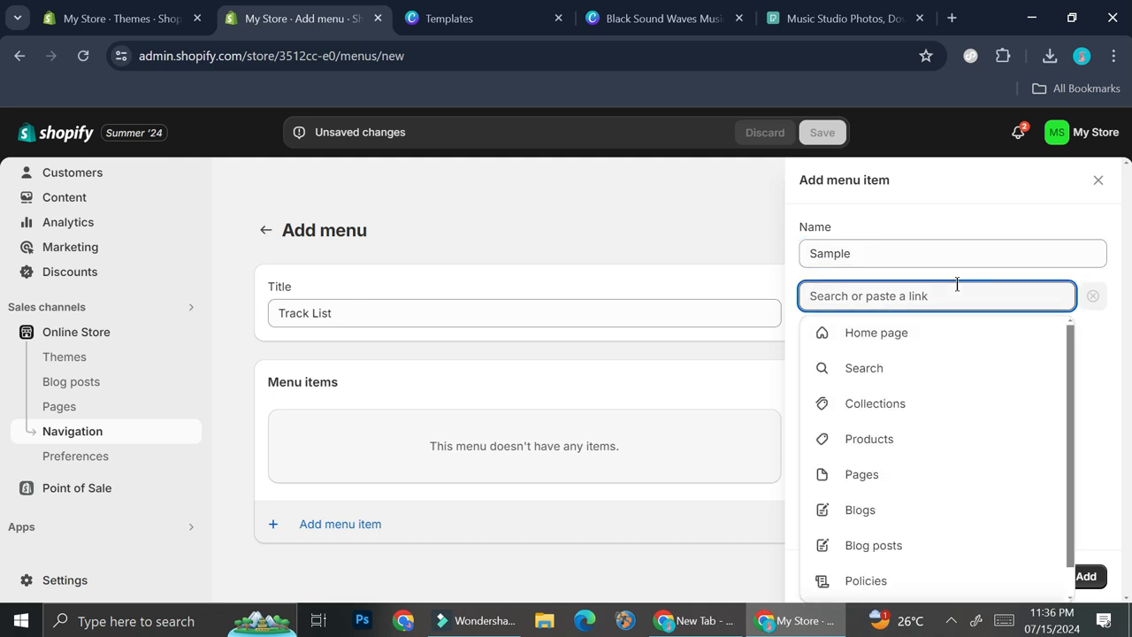
pyautogui.click(897, 448)
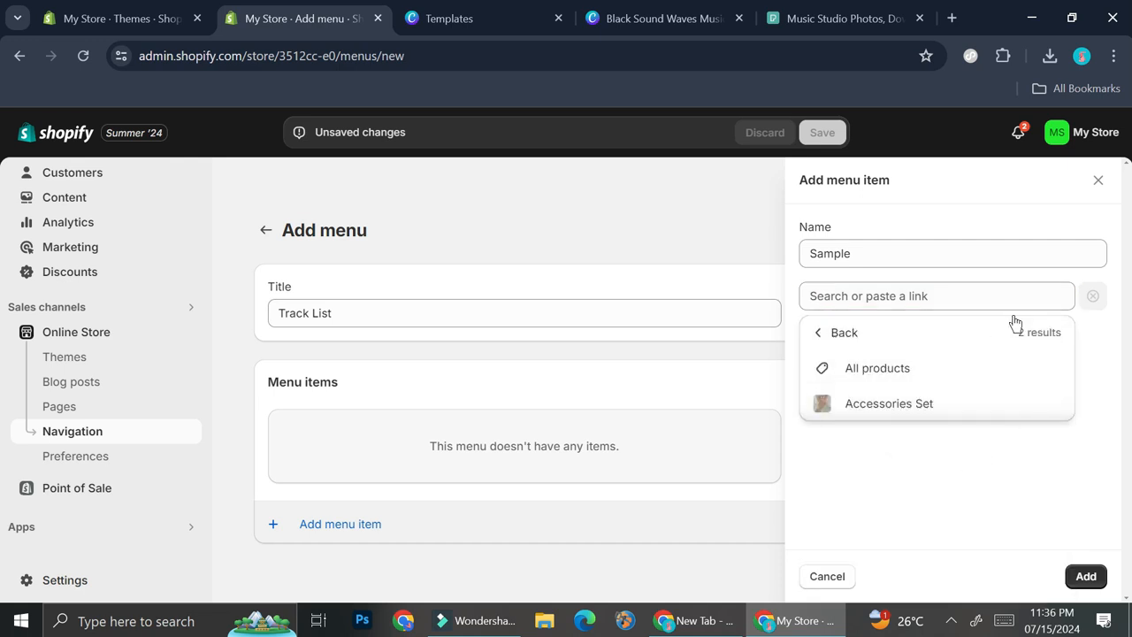
pyautogui.click(964, 379)
pyautogui.click(1088, 577)
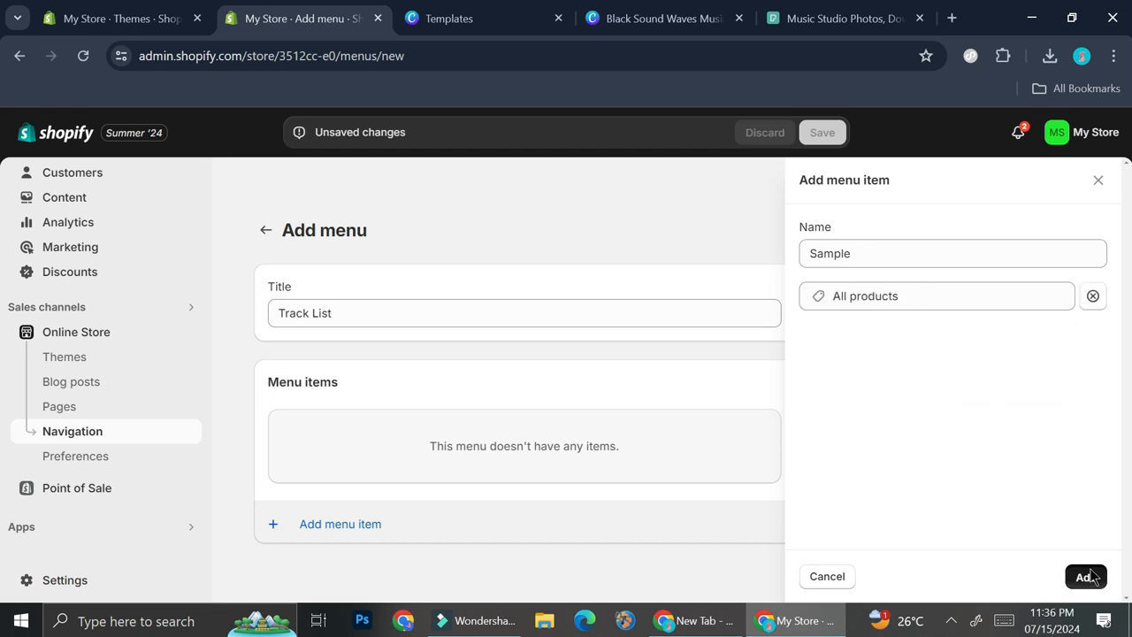
pyautogui.click(1060, 566)
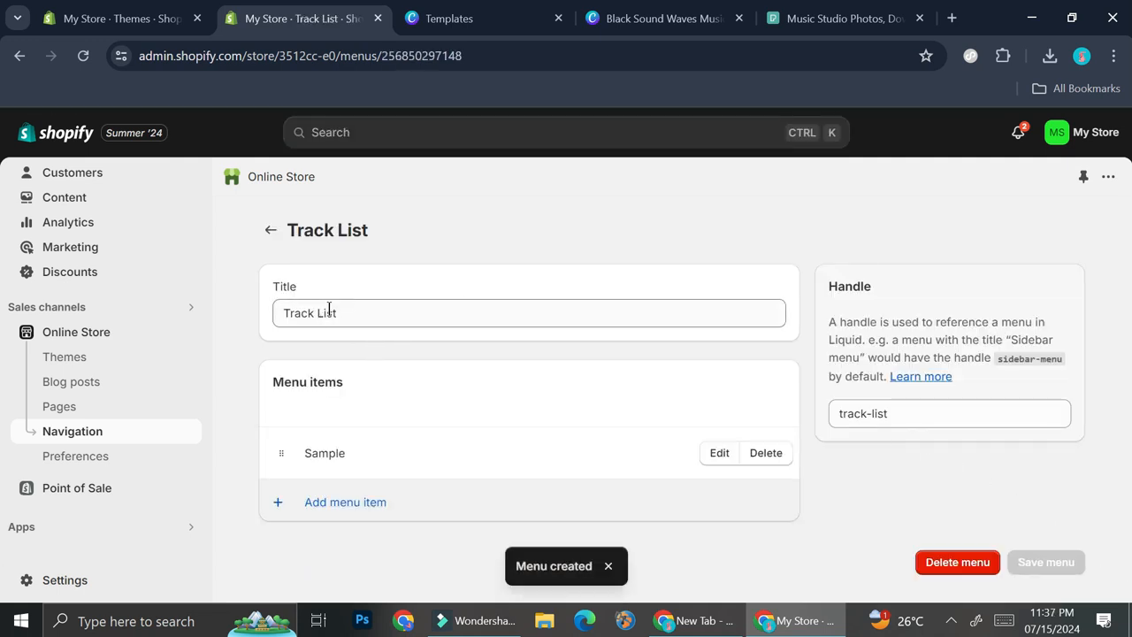
# Return to the Navigation page and review the list of store menus and their items
pyautogui.click(271, 230)
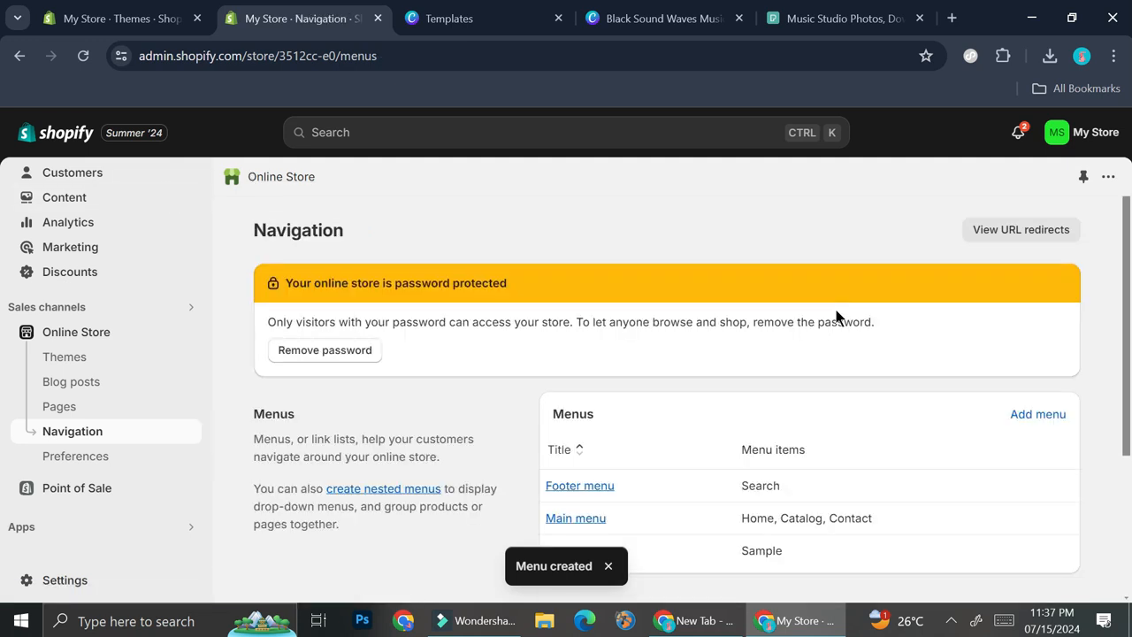
pyautogui.scroll(-2, 851, 469)
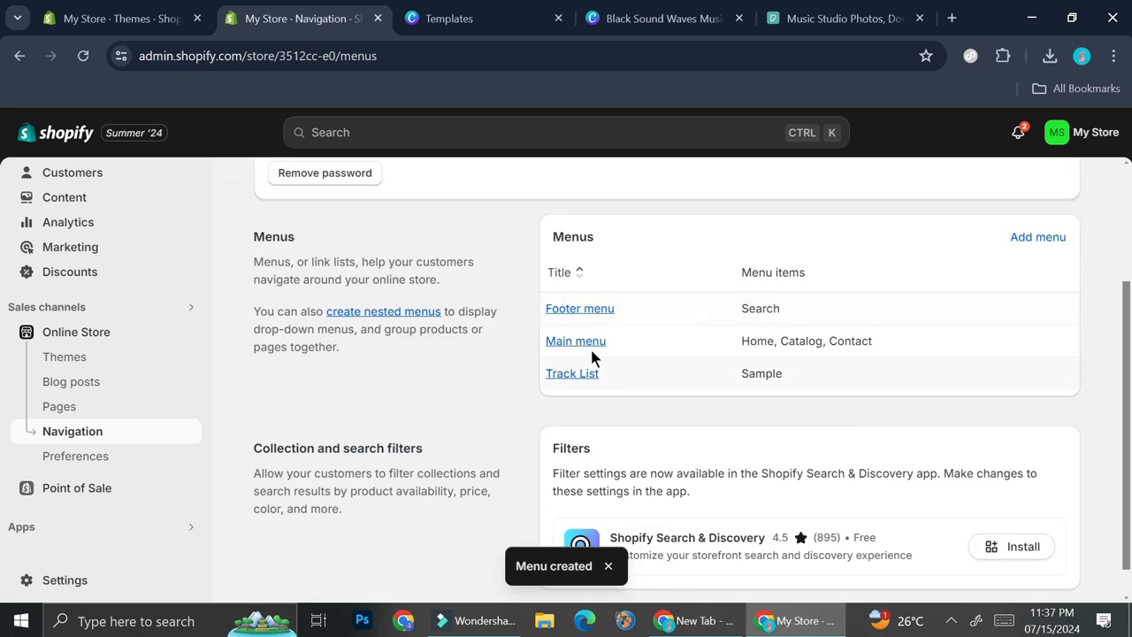
pyautogui.scroll(1, 663, 371)
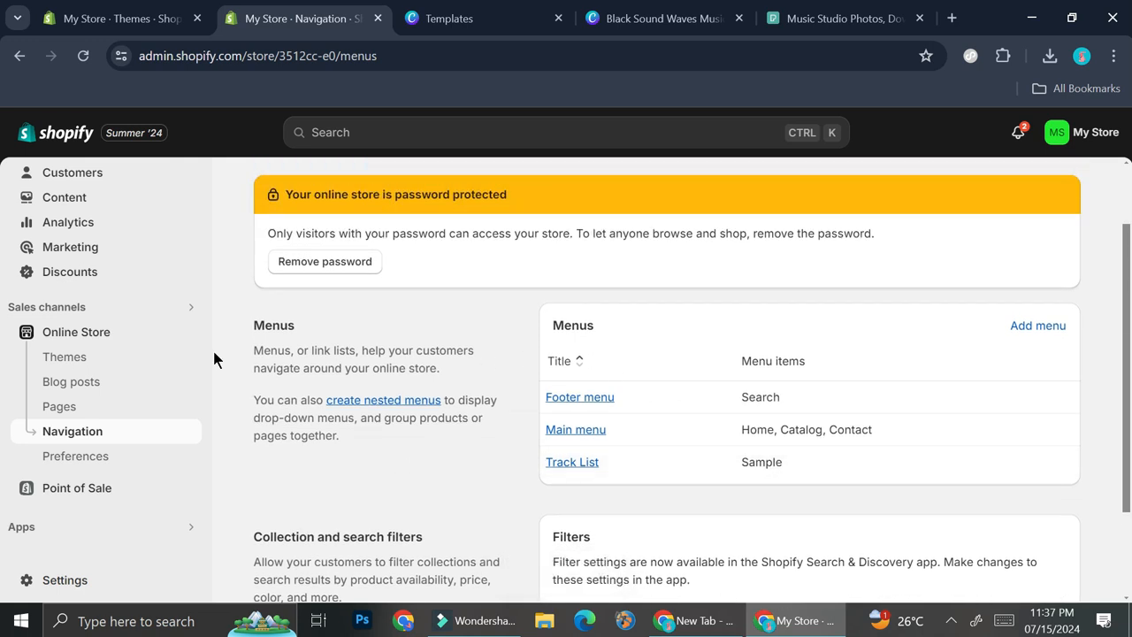
pyautogui.scroll(1, 142, 323)
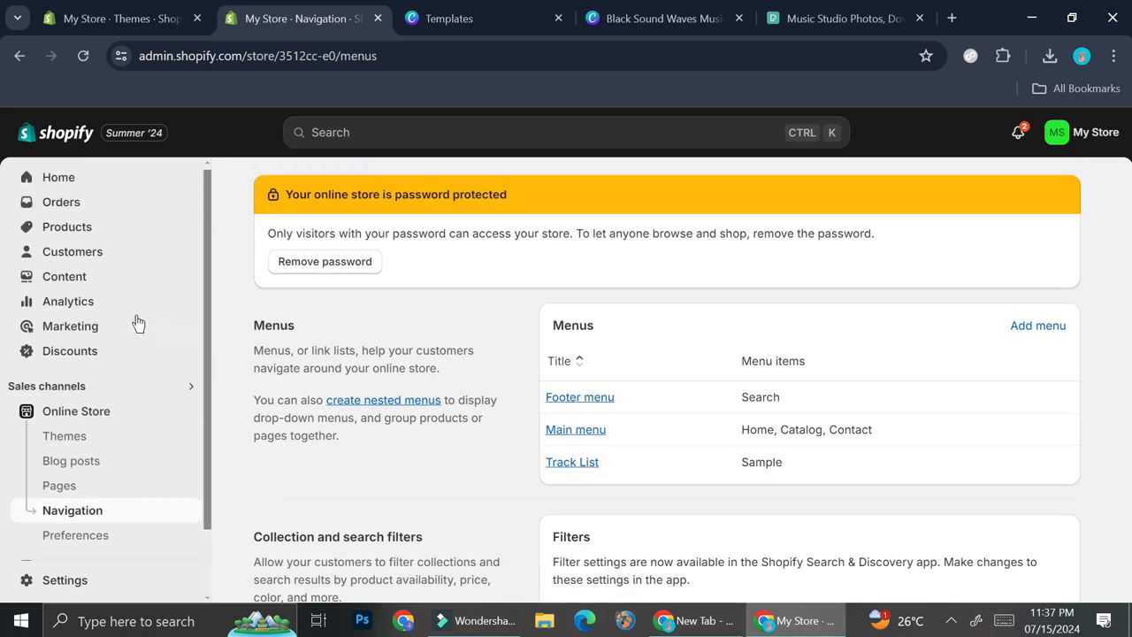
# Open a blank new product form from the product list and look through its description, pricing, inventory and shipping fields
pyautogui.click(46, 223)
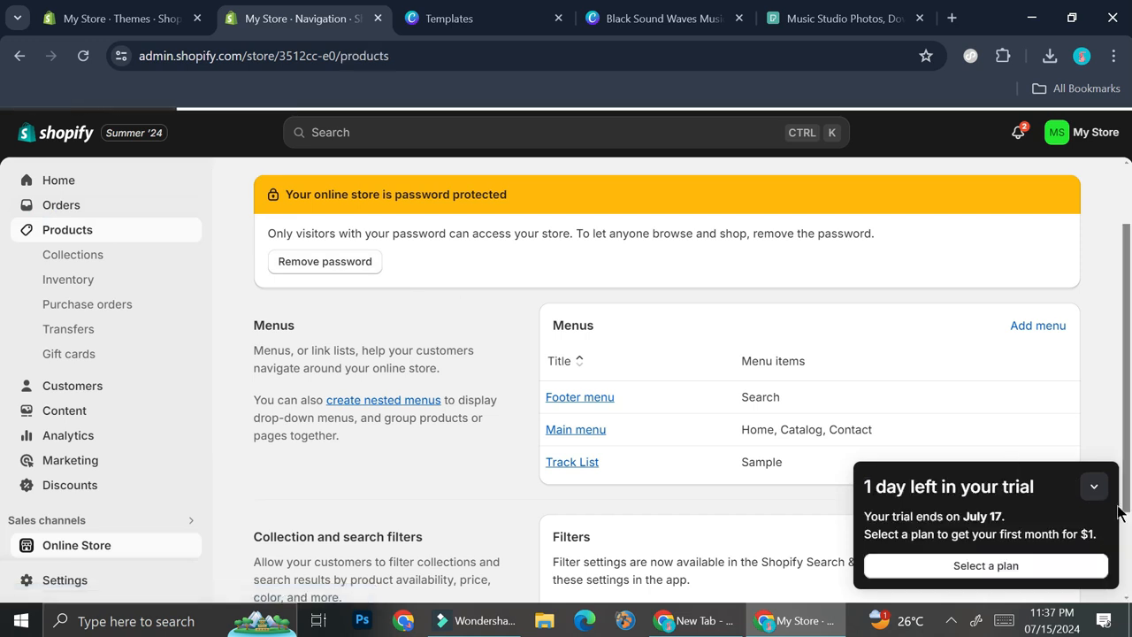
pyautogui.click(1095, 485)
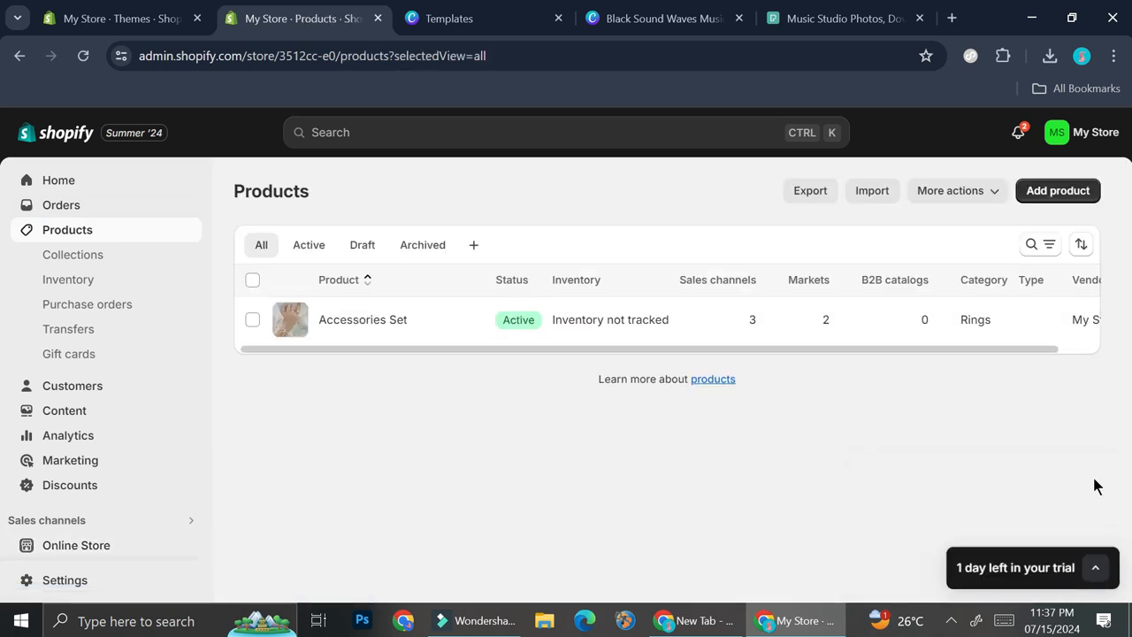
pyautogui.click(1064, 194)
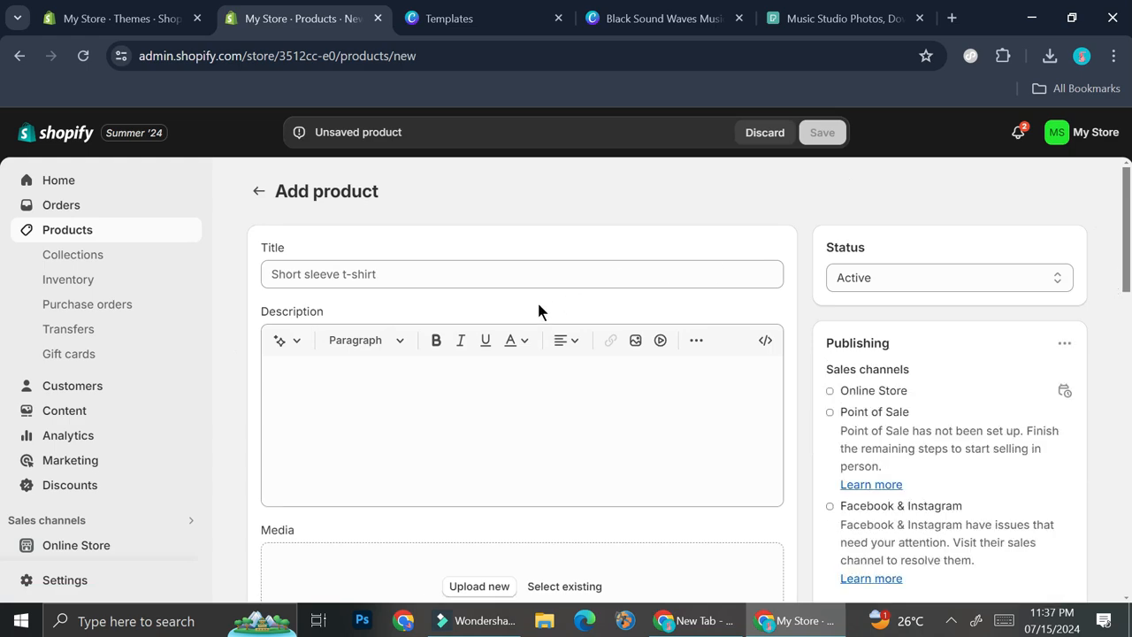
pyautogui.scroll(-8, 538, 304)
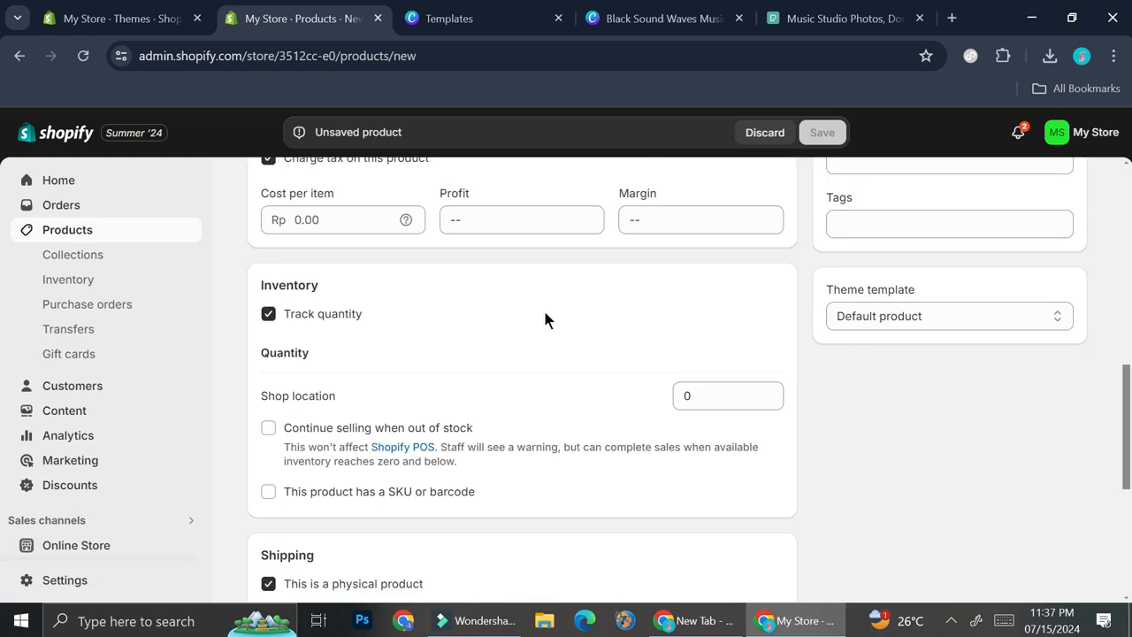
pyautogui.scroll(10, 563, 322)
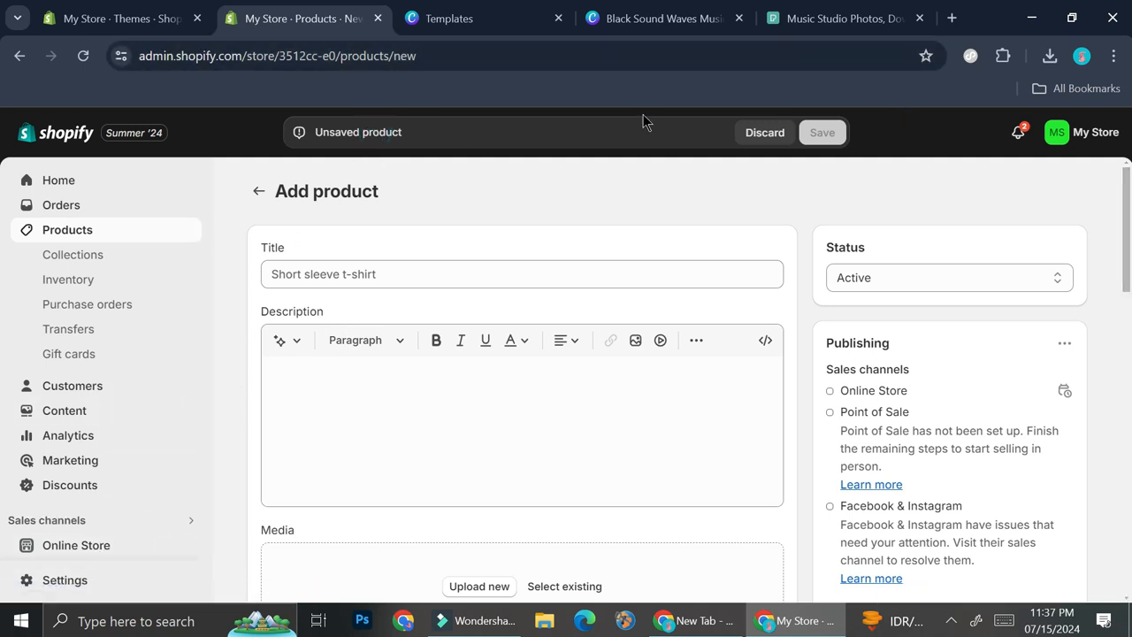
# Leave the product form for the store's home page and search the Shopify App Store for "digital down"
pyautogui.click(58, 179)
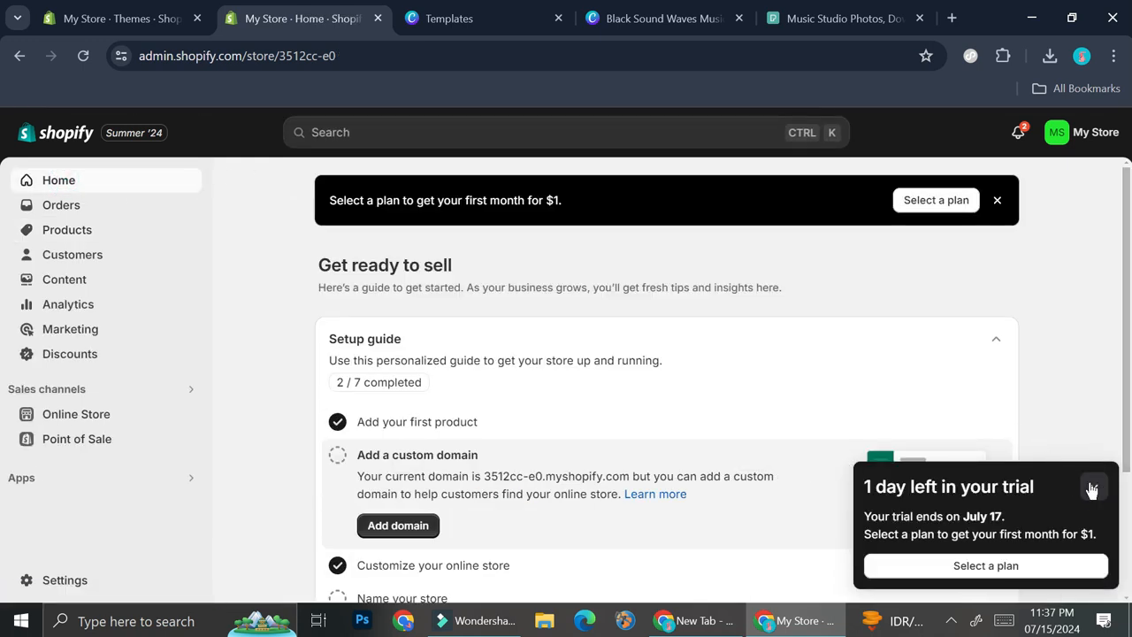
pyautogui.click(1093, 486)
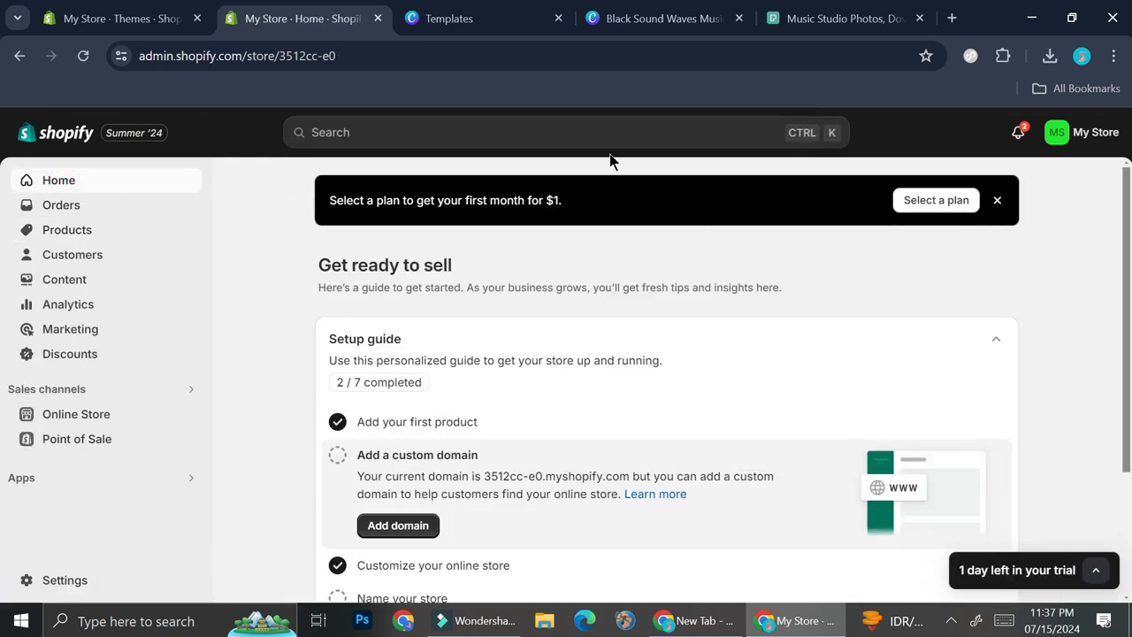
pyautogui.click(607, 134)
pyautogui.write('digital down')
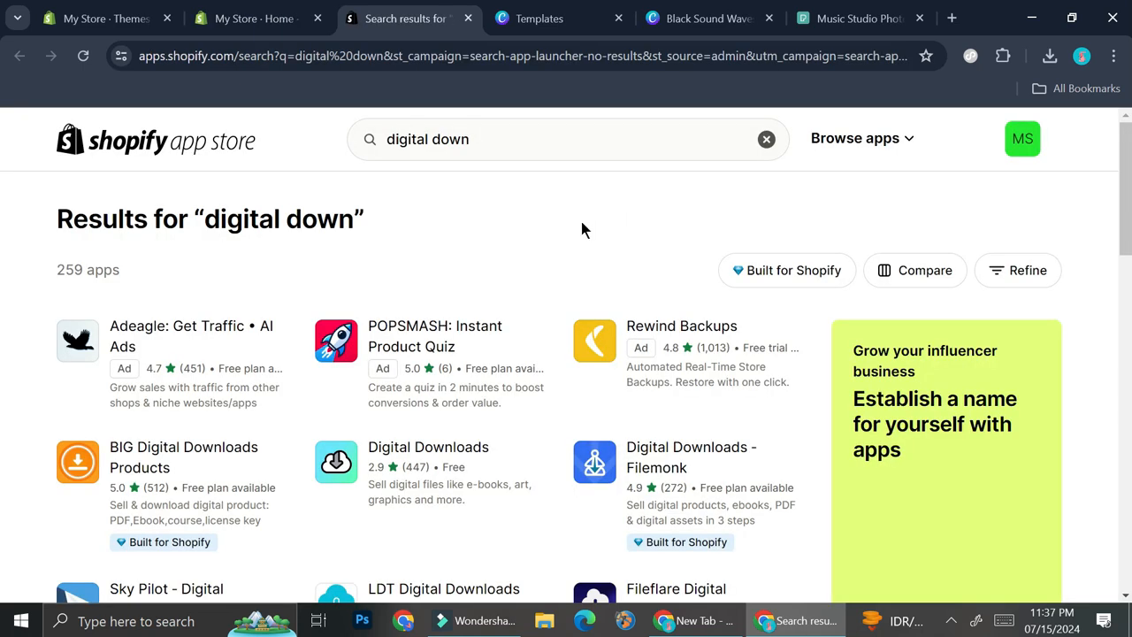
# Open the free Digital Downloads app's listing from the search results and read through its description and details
pyautogui.scroll(-2, 570, 230)
pyautogui.click(487, 296)
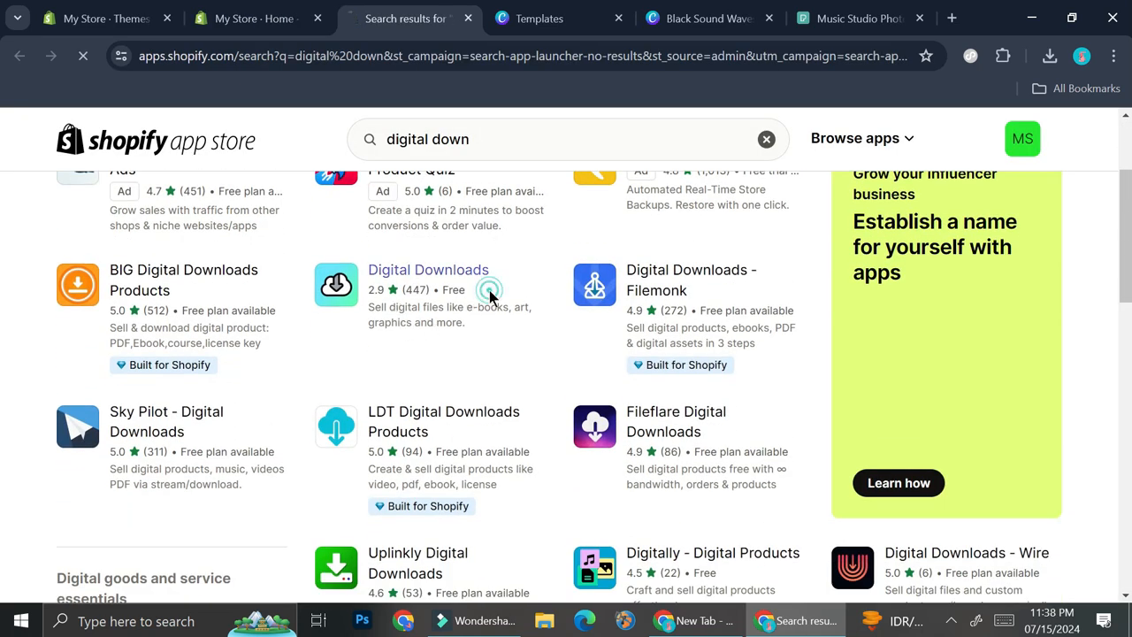
pyautogui.scroll(-3, 609, 318)
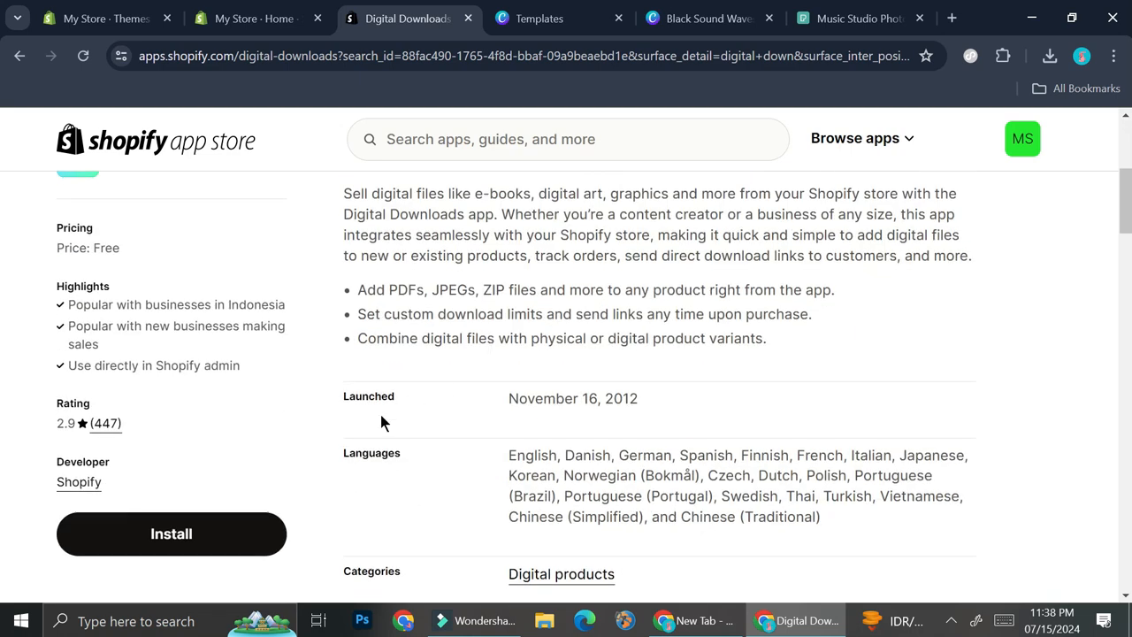
# Install the free Digital Downloads app on the store and approve the installation
pyautogui.click(206, 525)
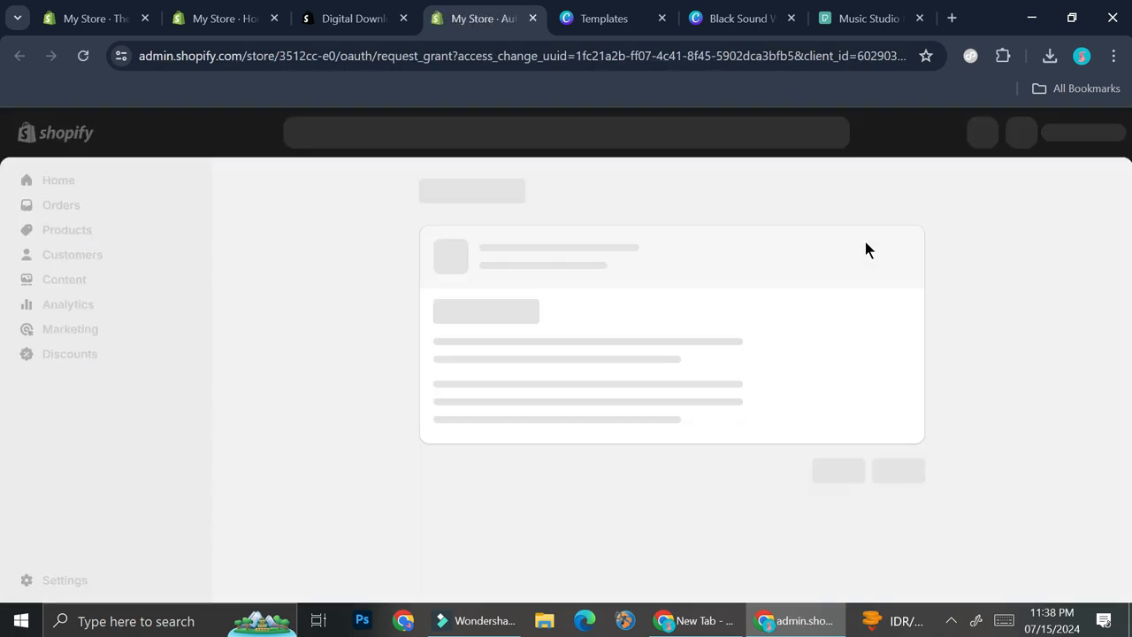
pyautogui.click(890, 524)
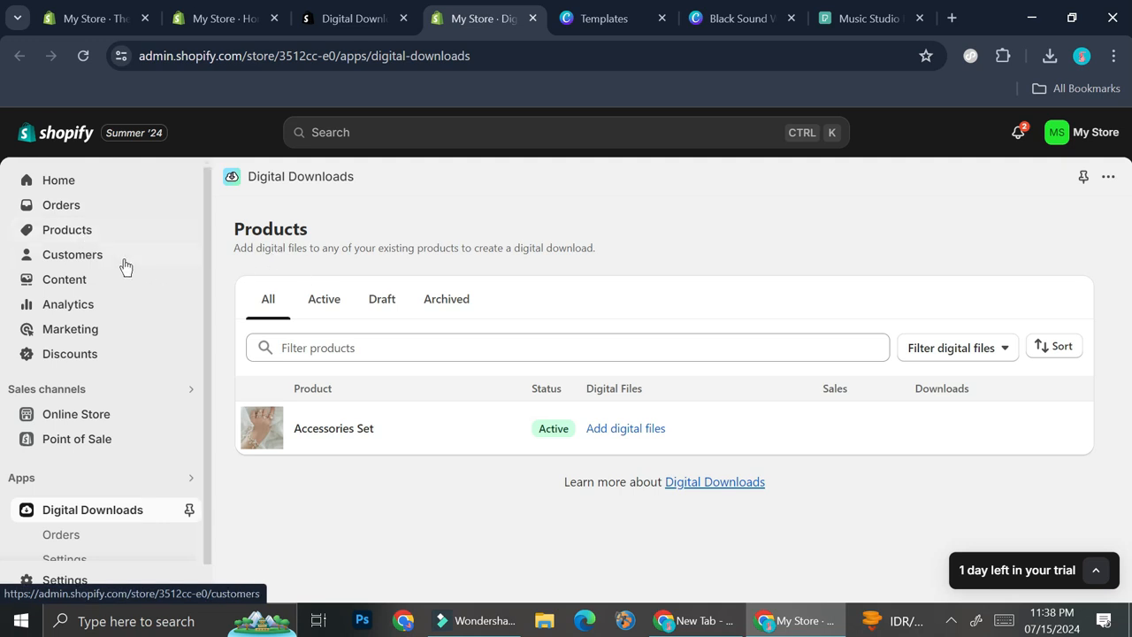
# Start a new product in the store's product list and title it "Sample Track 1"
pyautogui.click(106, 229)
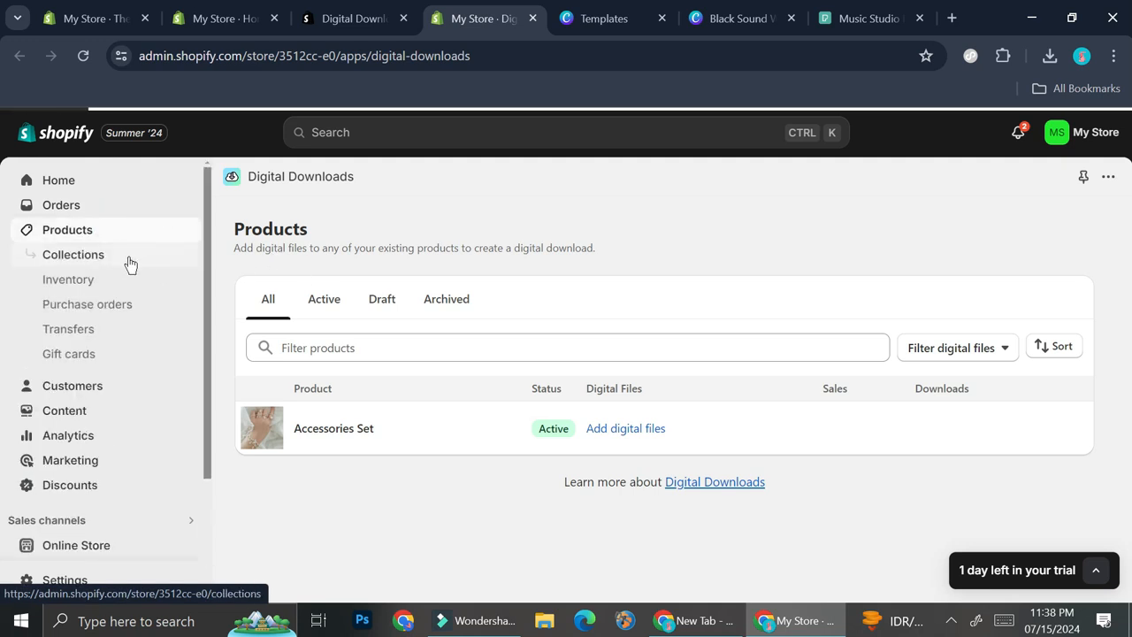
pyautogui.click(1088, 197)
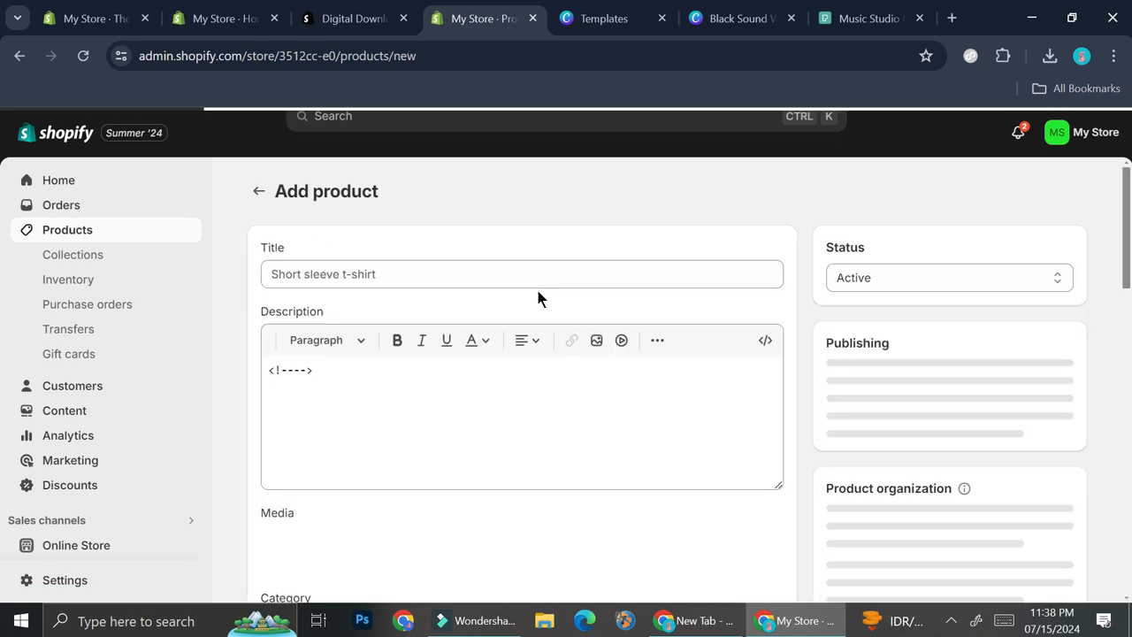
pyautogui.click(463, 265)
pyautogui.write('Sample Track 1')
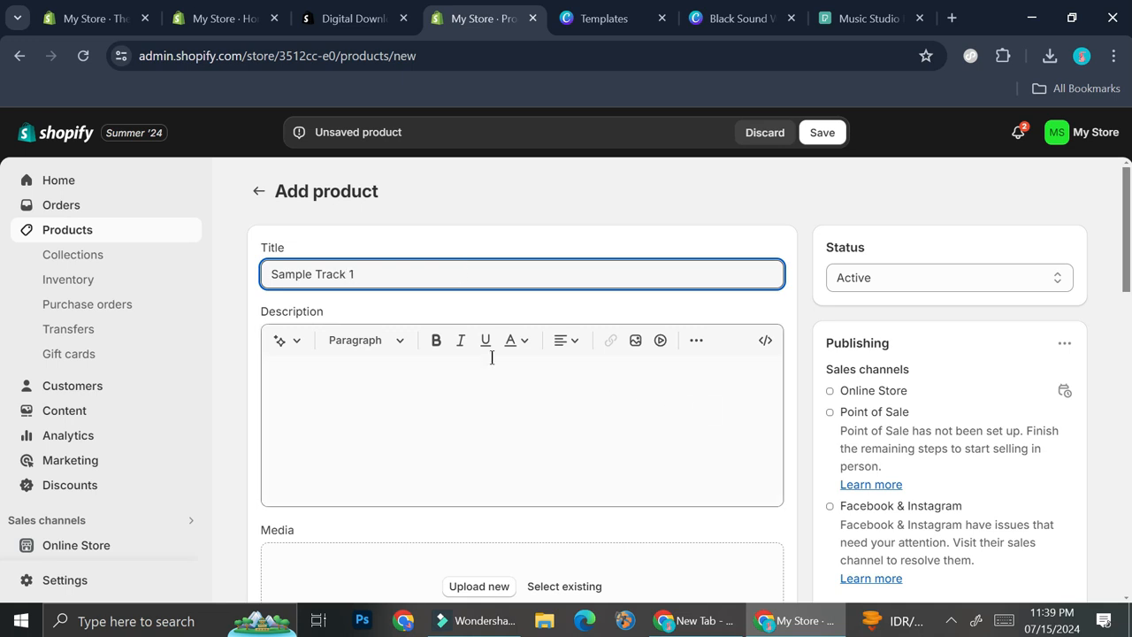
# Assign the Music & Sound Recordings in Media category to the new product
pyautogui.click(406, 392)
pyautogui.scroll(-3, 473, 391)
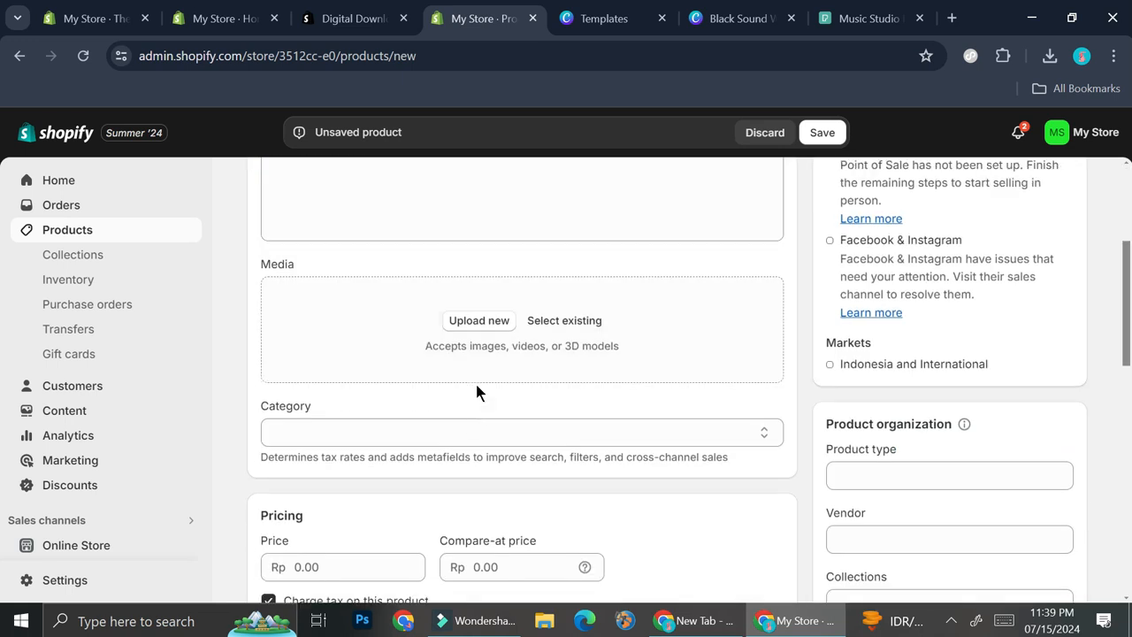
pyautogui.scroll(-2, 438, 372)
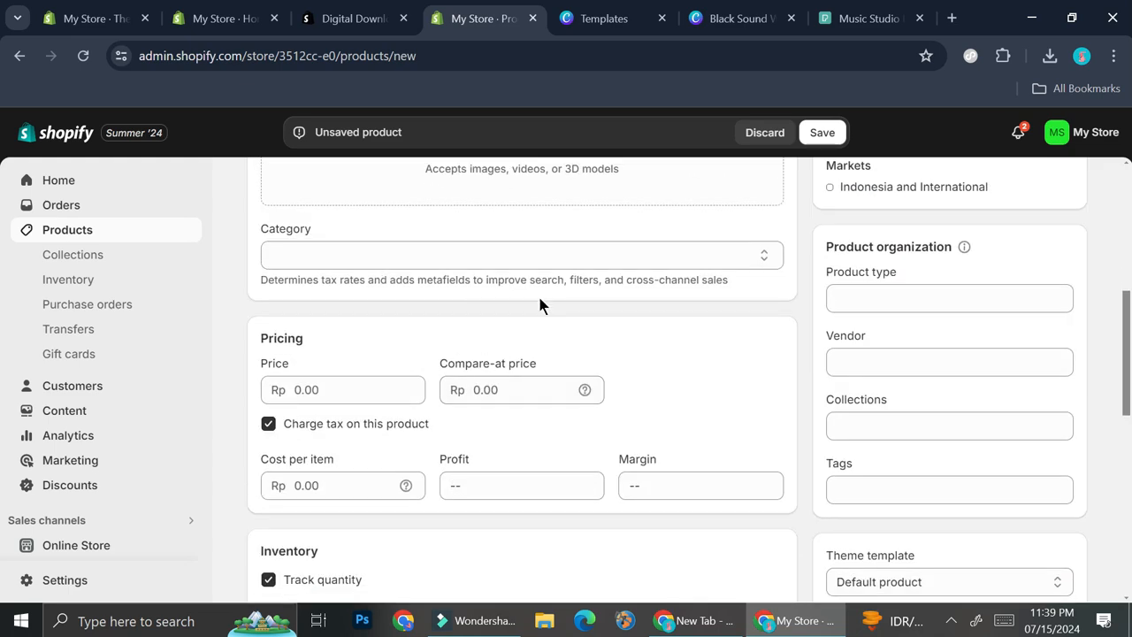
pyautogui.click(569, 258)
pyautogui.click(381, 386)
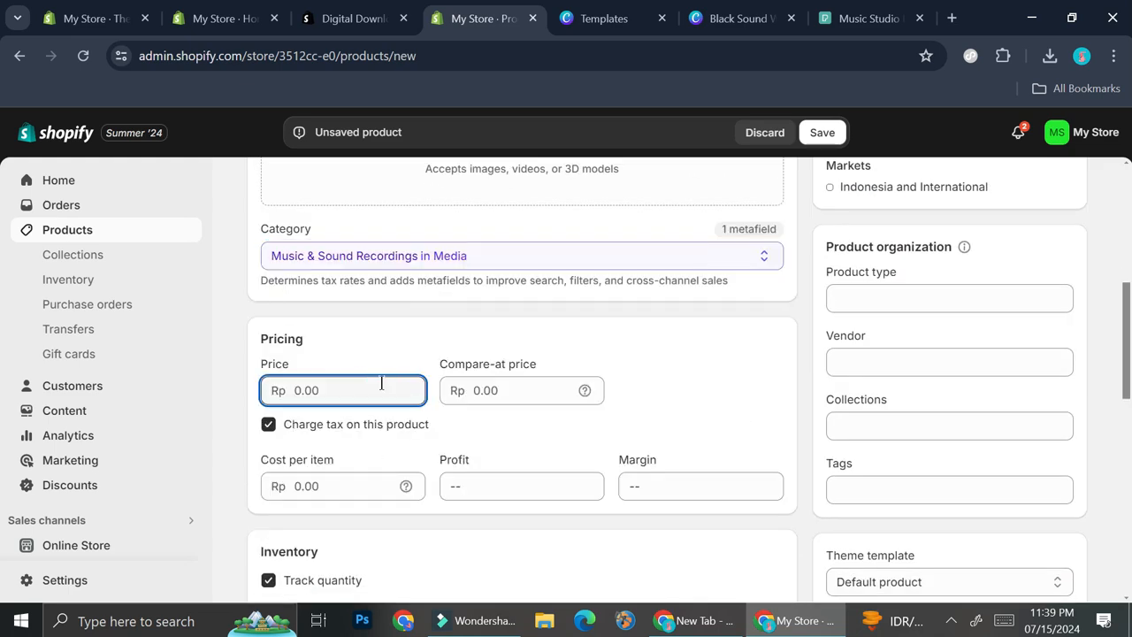
# Turn off quantity tracking in the product's inventory settings and unmark it as a physical product for shipping
pyautogui.scroll(5, 510, 398)
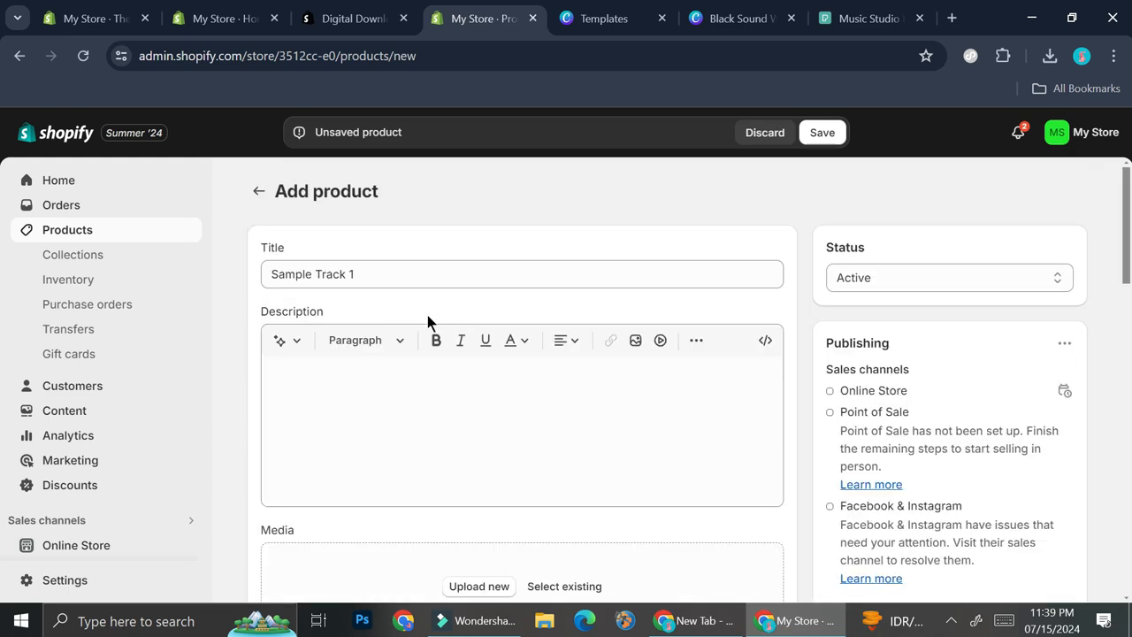
pyautogui.scroll(-5, 427, 318)
pyautogui.scroll(-1, 372, 305)
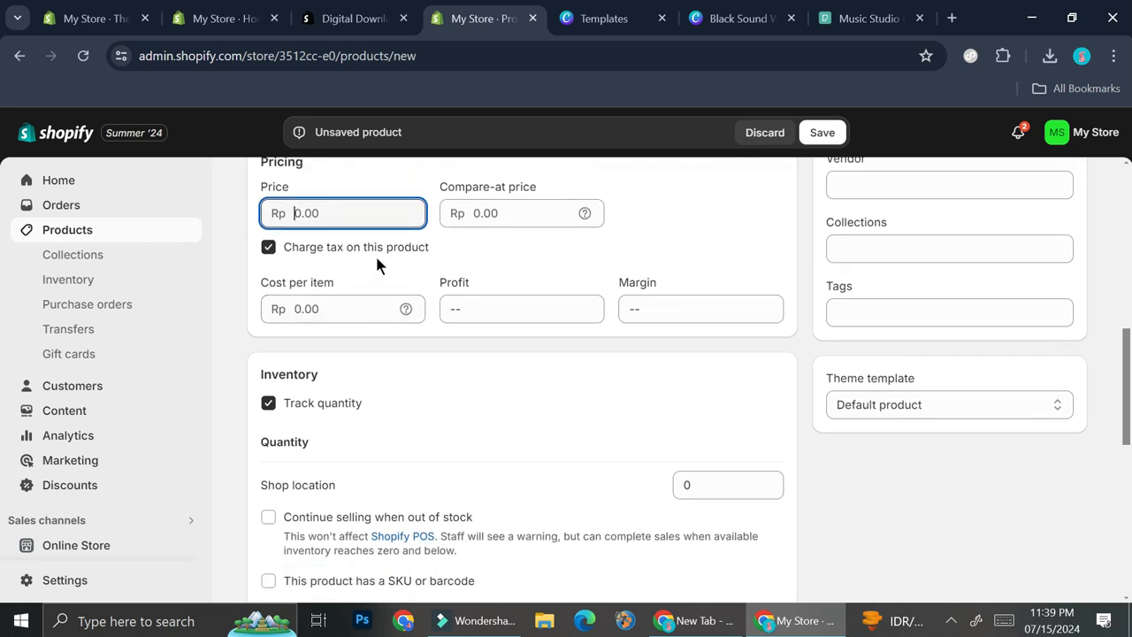
pyautogui.click(384, 405)
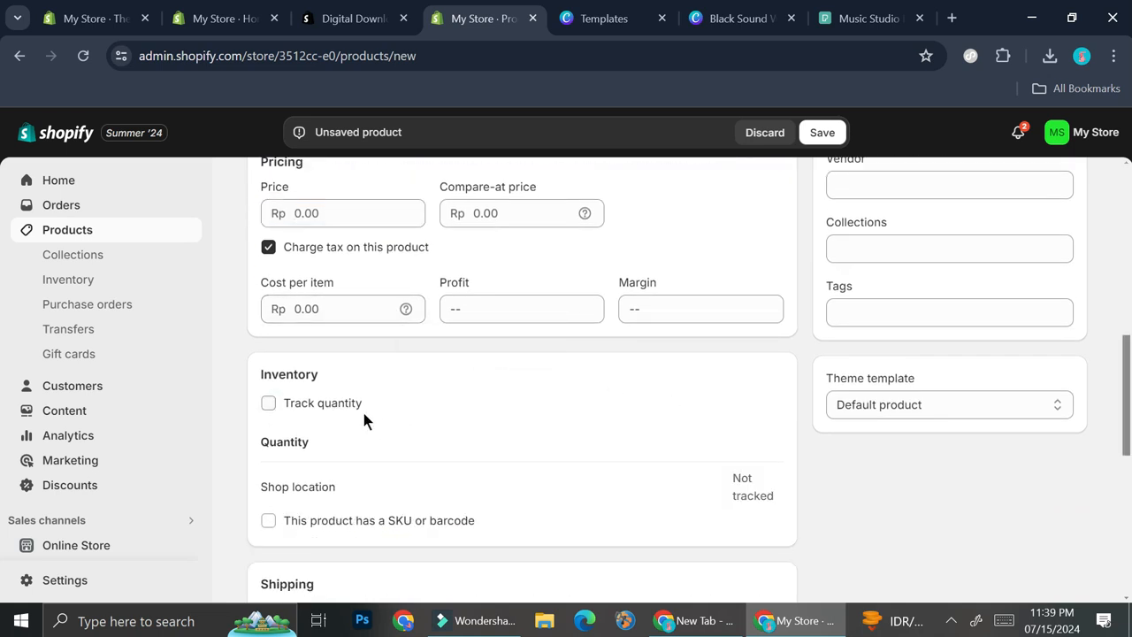
pyautogui.scroll(-4, 365, 412)
pyautogui.scroll(2, 381, 398)
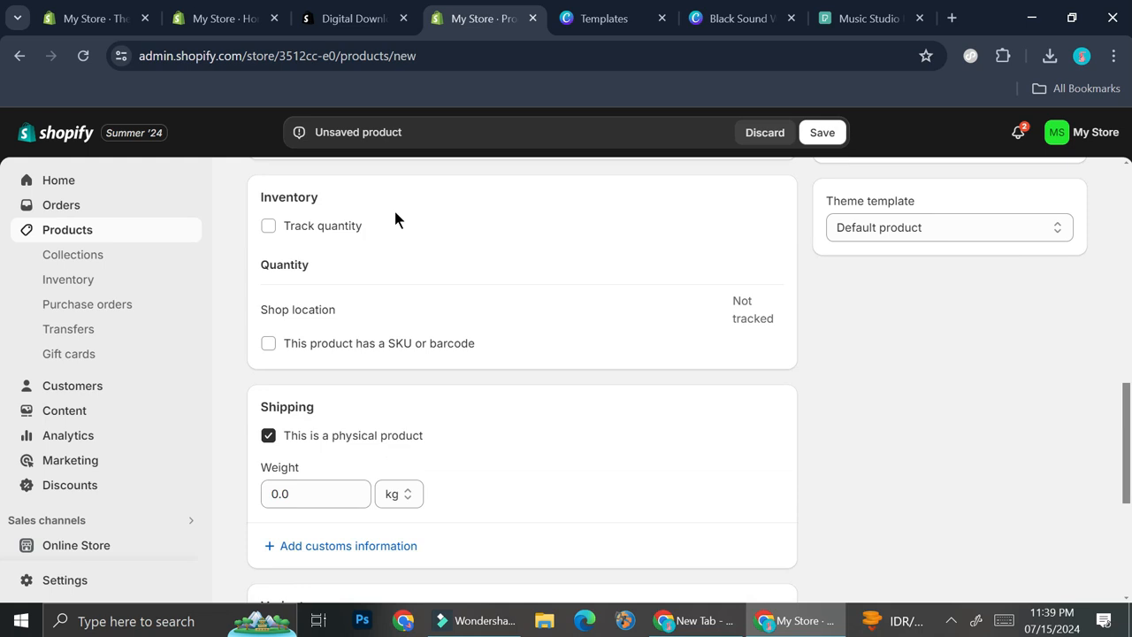
pyautogui.click(314, 433)
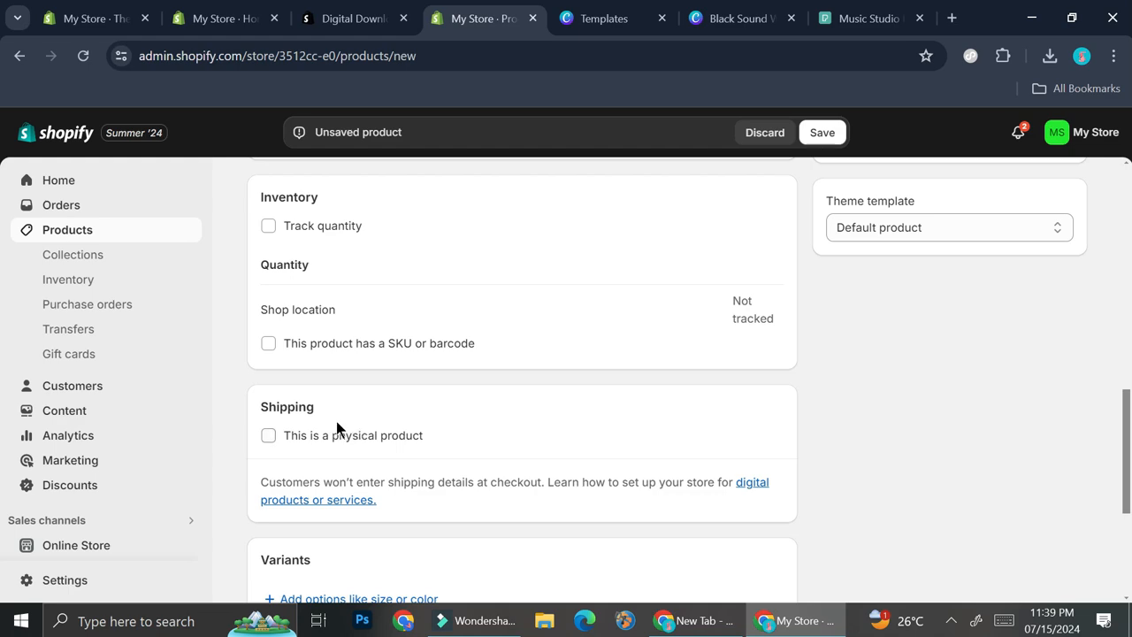
# Check the product's variants and category metafields sections, and save the Sample Track 1 product
pyautogui.scroll(-3, 430, 420)
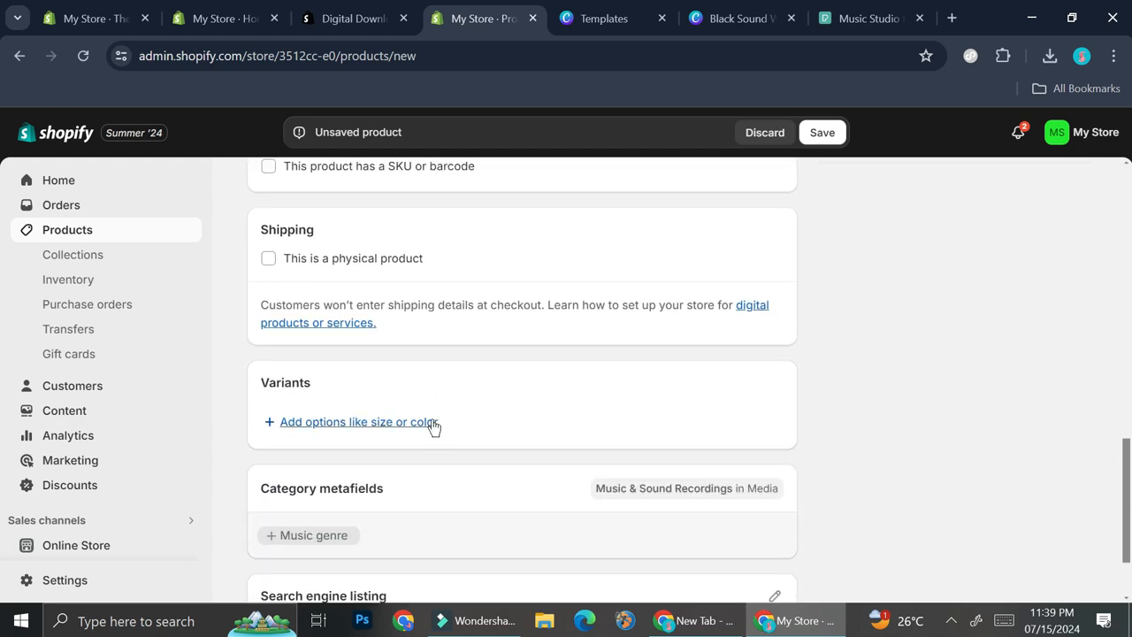
pyautogui.scroll(2, 433, 423)
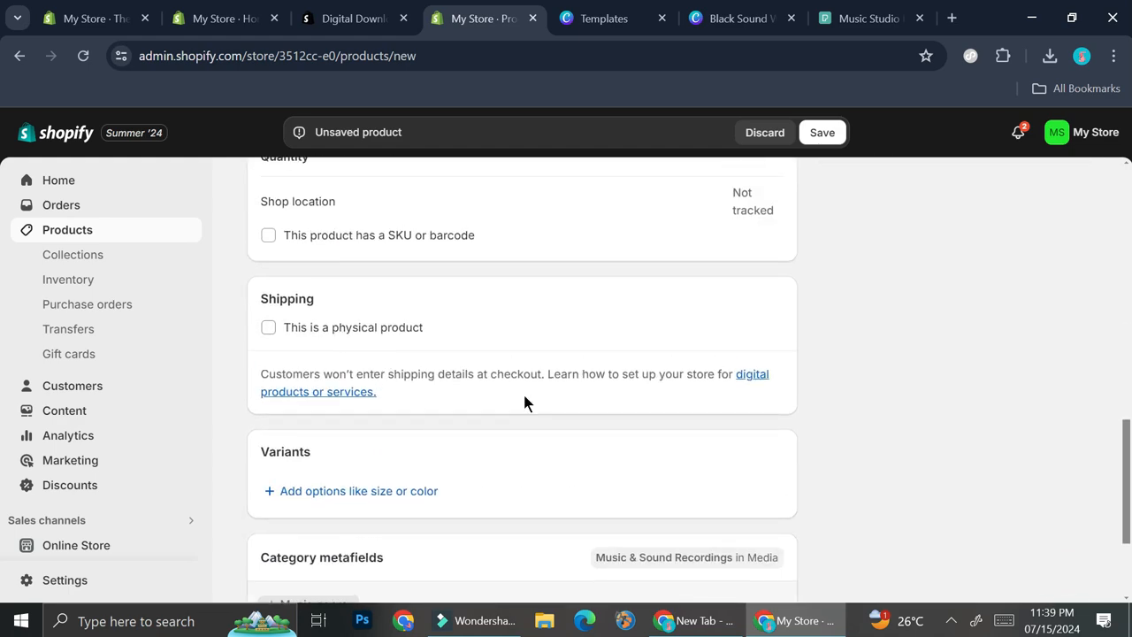
pyautogui.scroll(-3, 525, 399)
pyautogui.scroll(10, 516, 413)
pyautogui.click(819, 138)
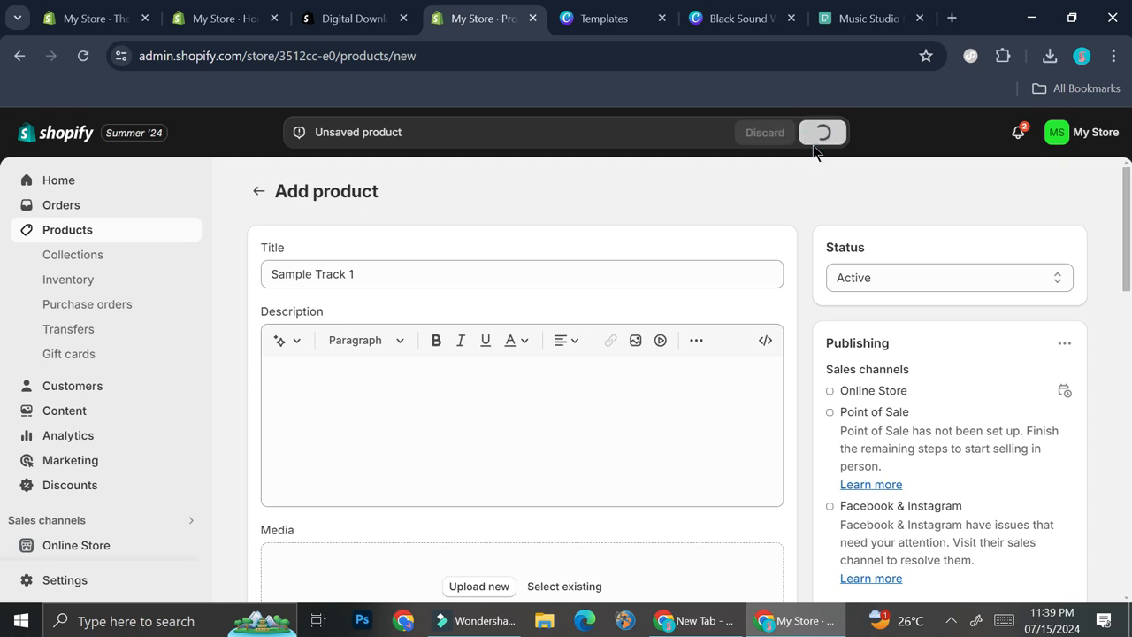
# Search the store admin for "digi", open the Digital Downloads app and go to the digital files of Sample Track 1
pyautogui.click(411, 136)
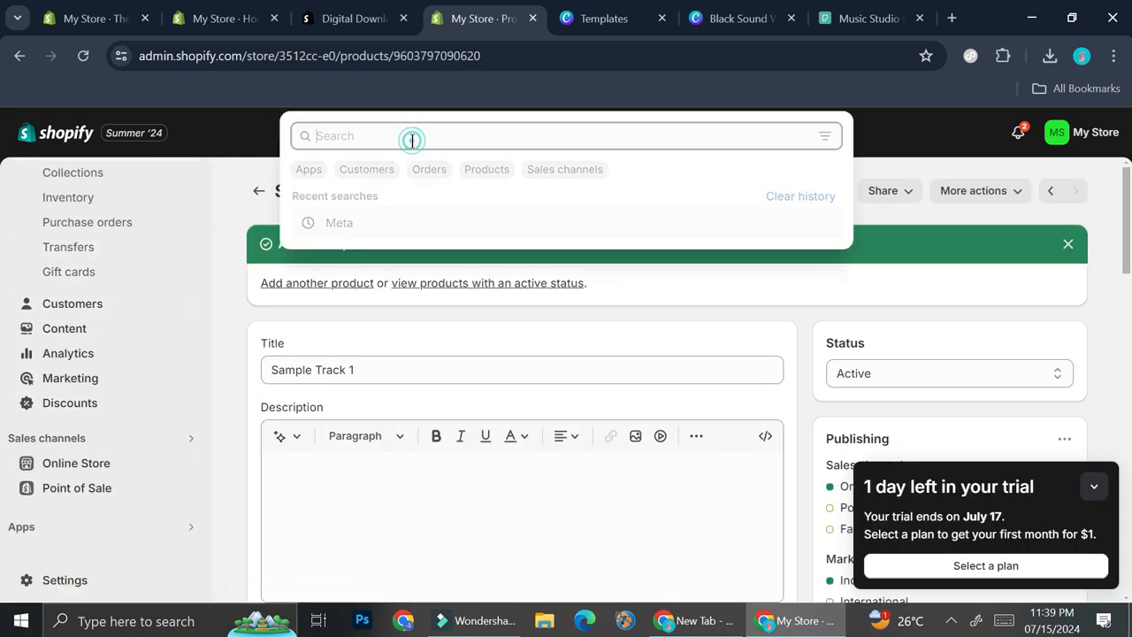
pyautogui.write('digi')
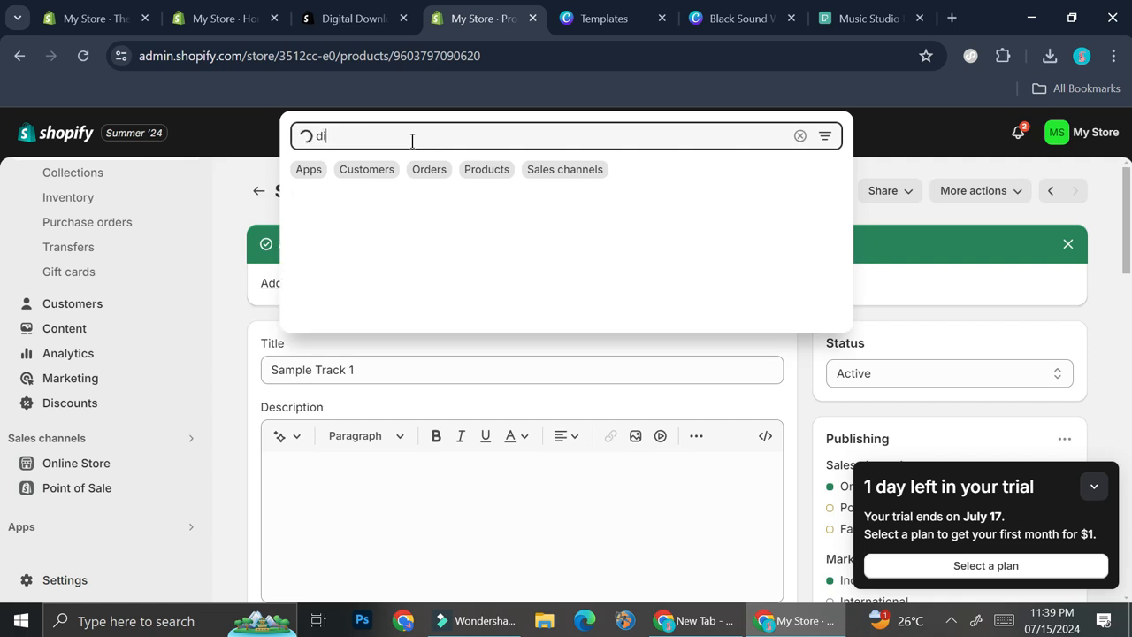
pyautogui.click(433, 209)
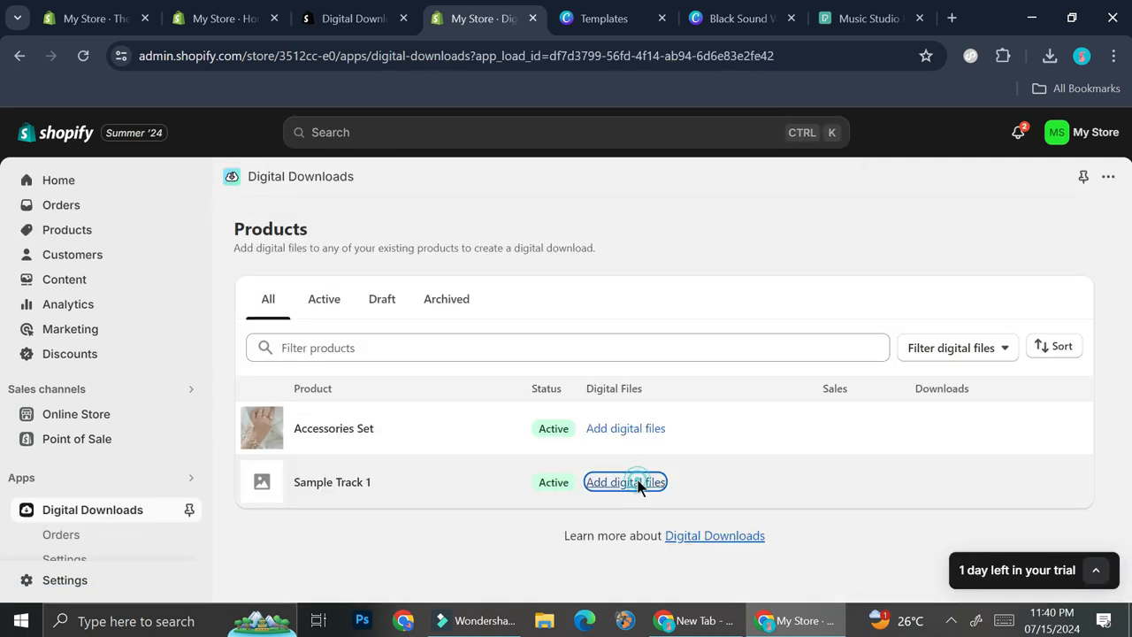
pyautogui.click(637, 483)
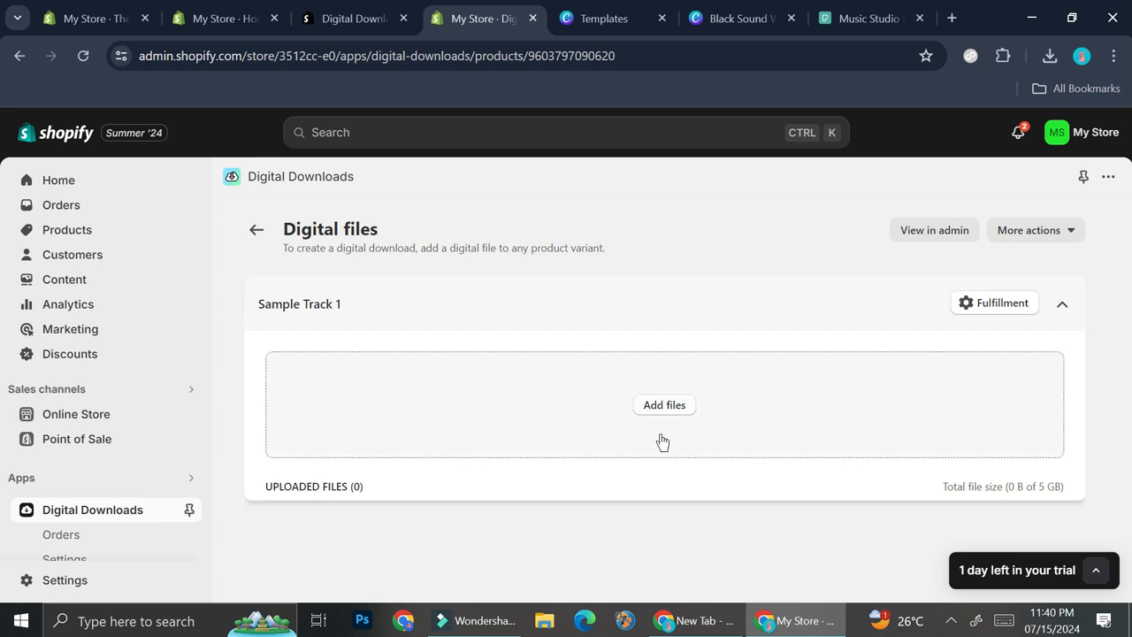
# Upload VID_20240715_223823.mp4 from the DATA (D:) drive as Sample Track 1's digital file and save the change
pyautogui.click(673, 406)
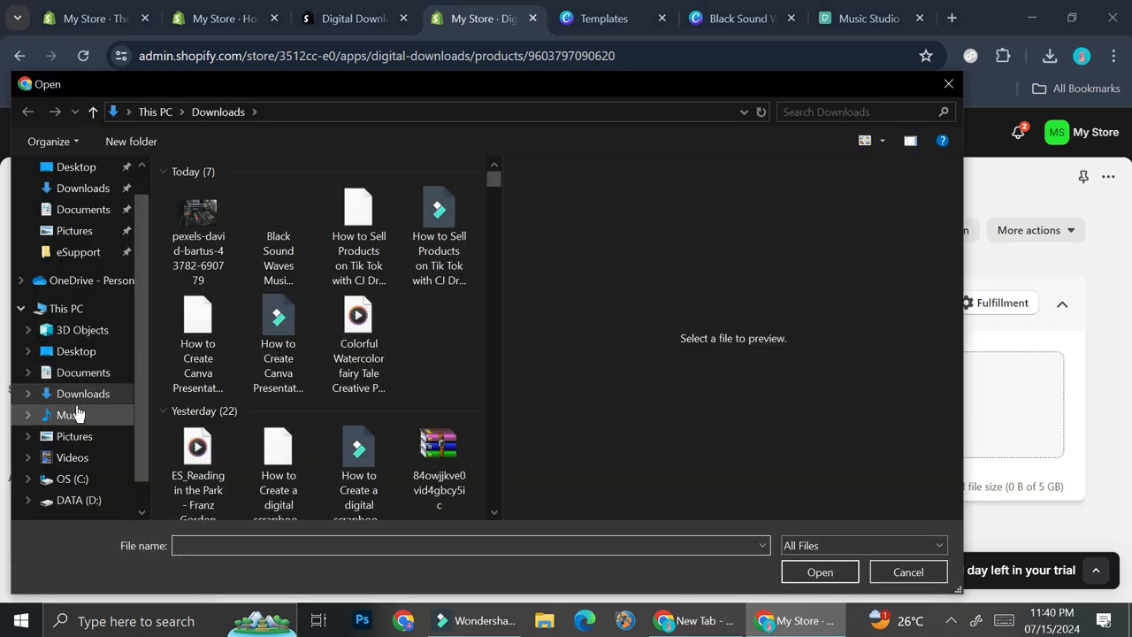
pyautogui.click(75, 415)
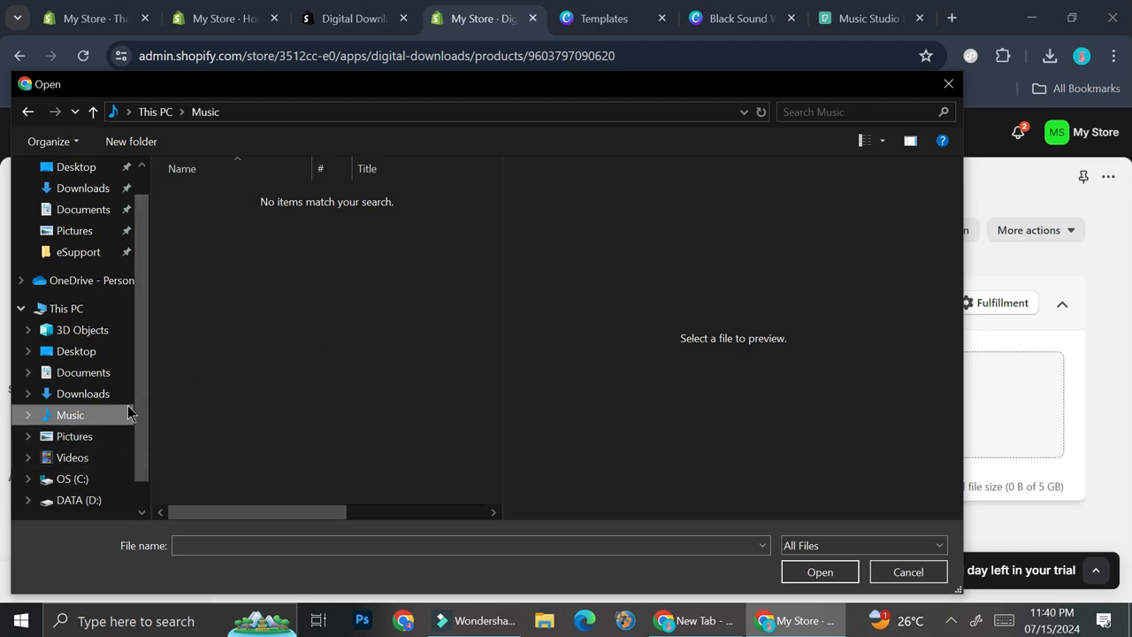
pyautogui.click(78, 500)
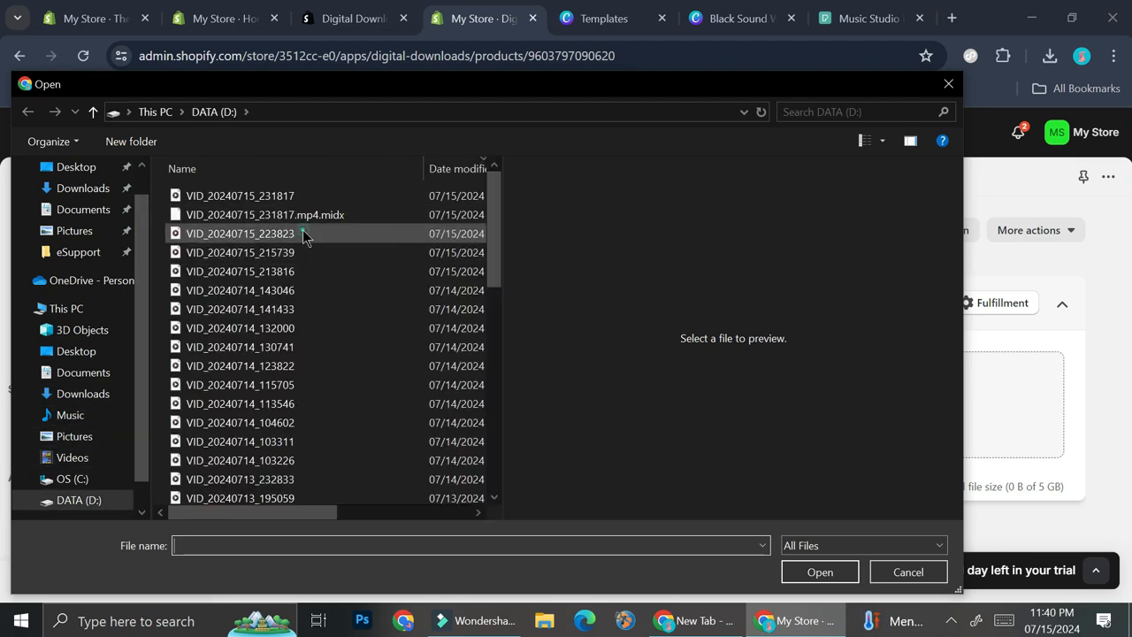
pyautogui.doubleClick(303, 228)
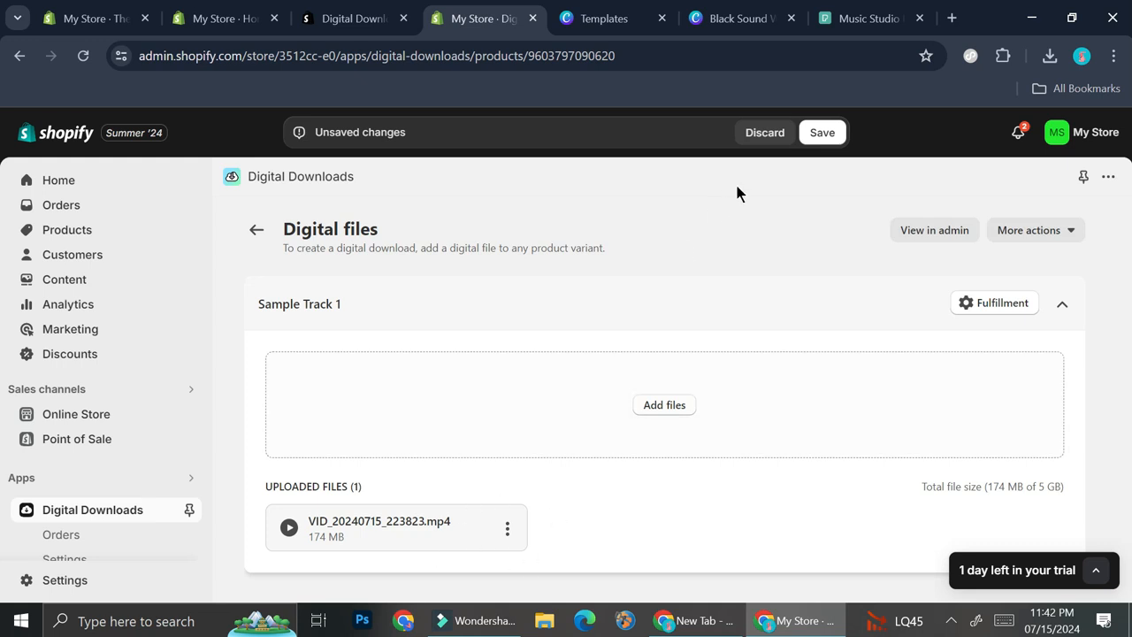
pyautogui.click(823, 133)
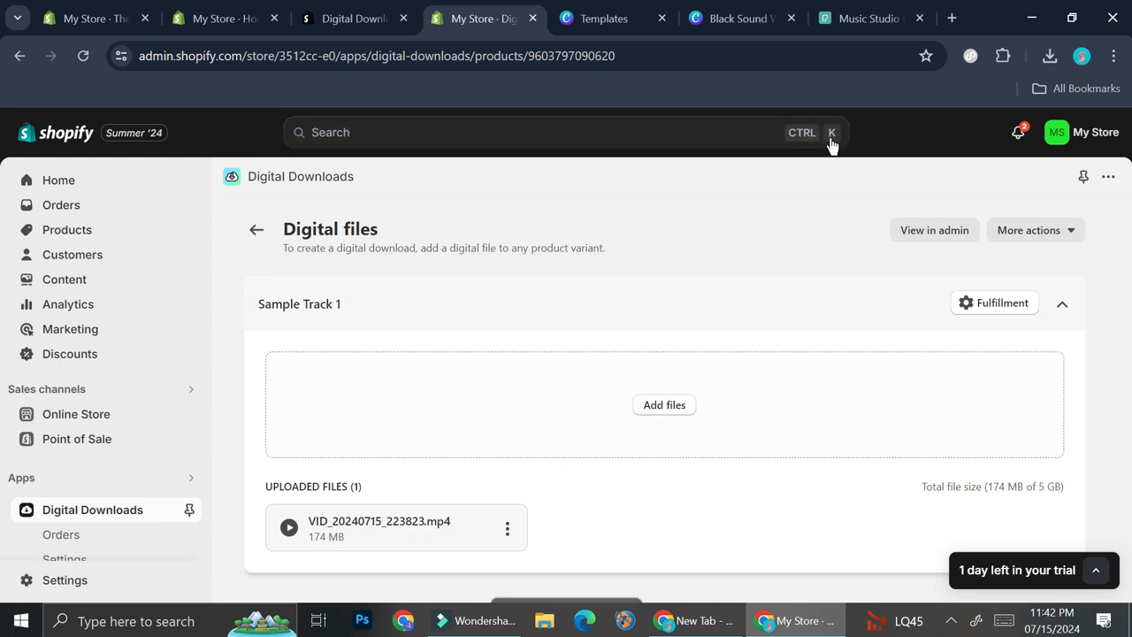
# Create a download link for Sample Track 1, copy it, and return to the Digital Downloads product list
pyautogui.click(1029, 230)
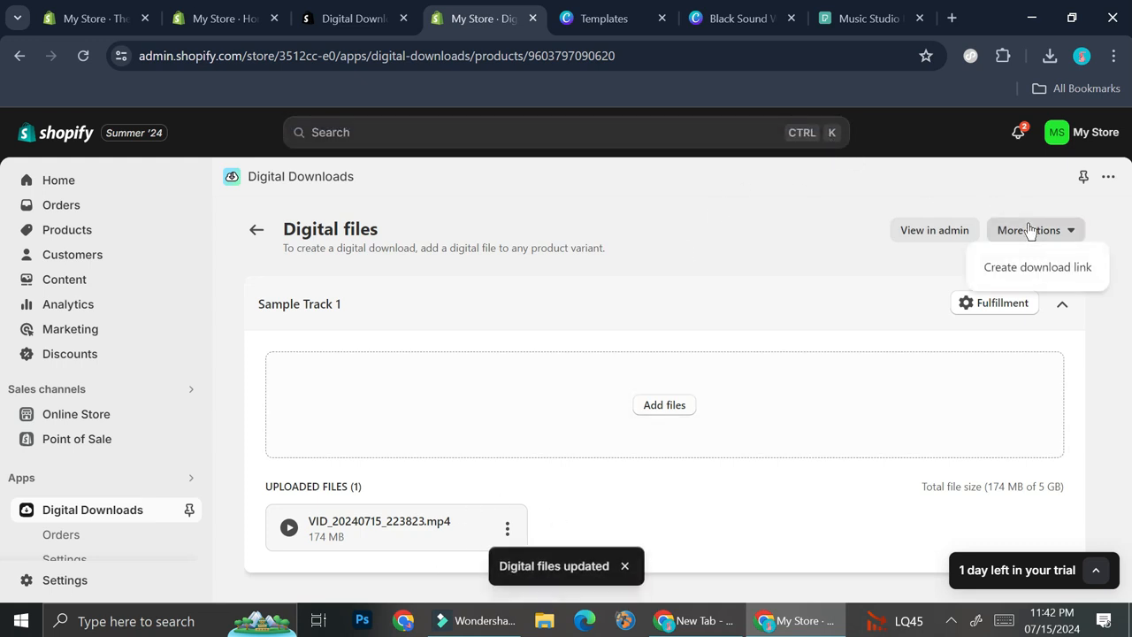
pyautogui.click(1035, 268)
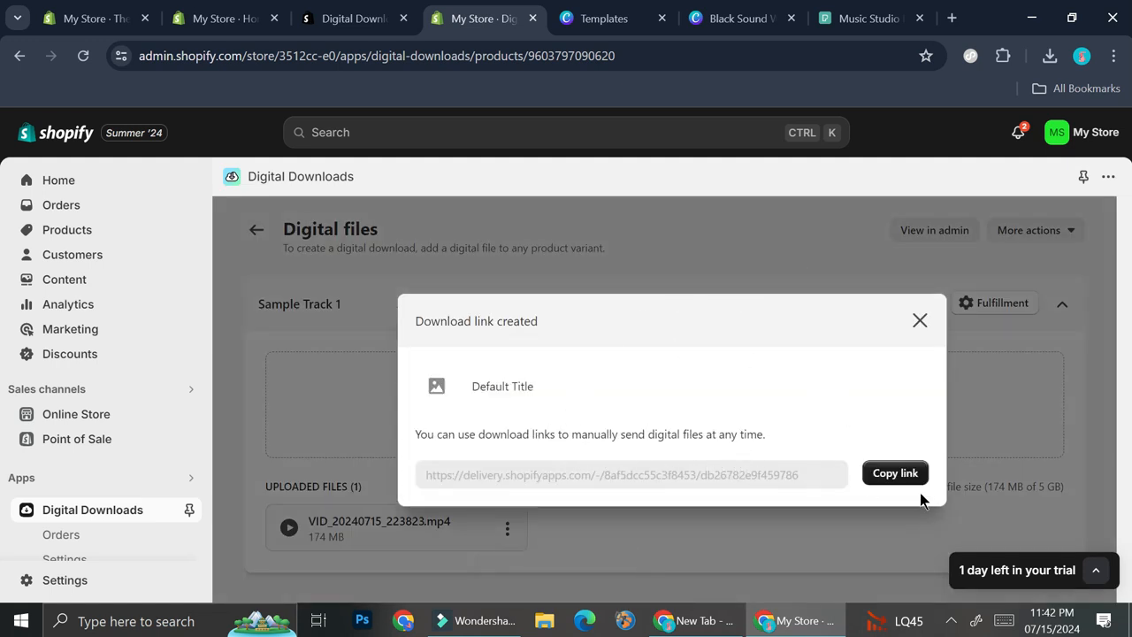
pyautogui.click(896, 474)
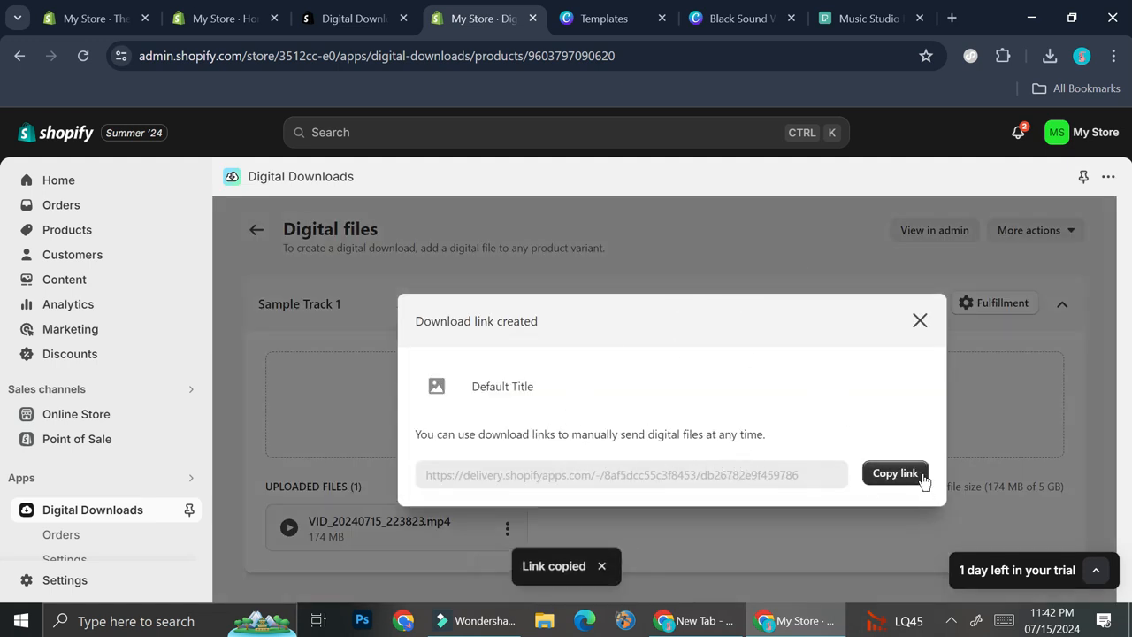
pyautogui.click(919, 321)
pyautogui.click(255, 230)
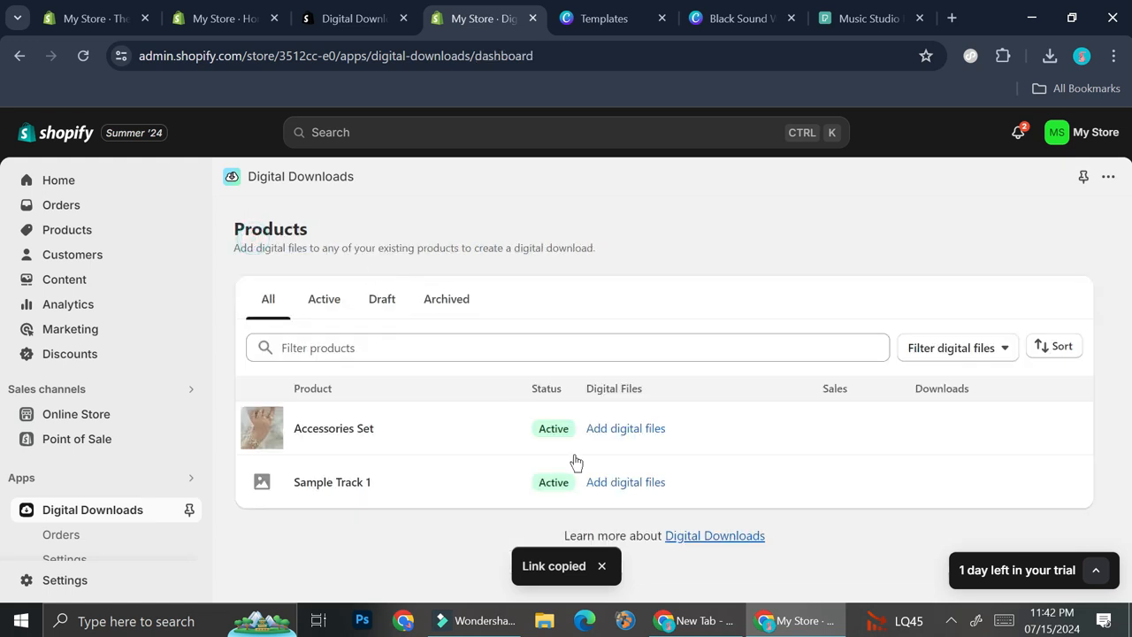